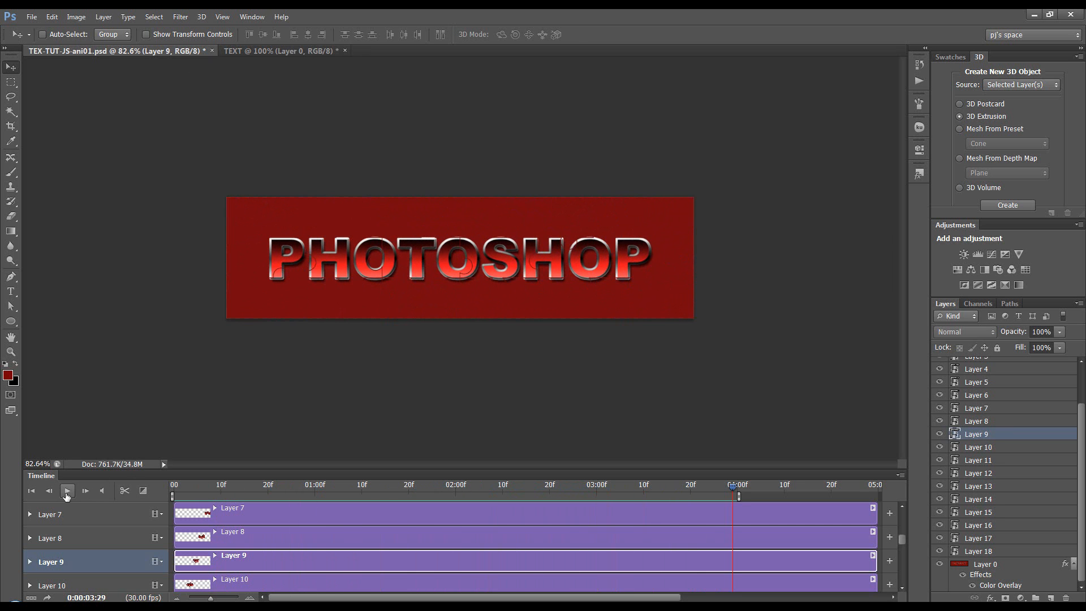
- Play the puzzle text animation in the timeline and stop it near the end
{"action": "left_click", "coordinate": [67, 491]}
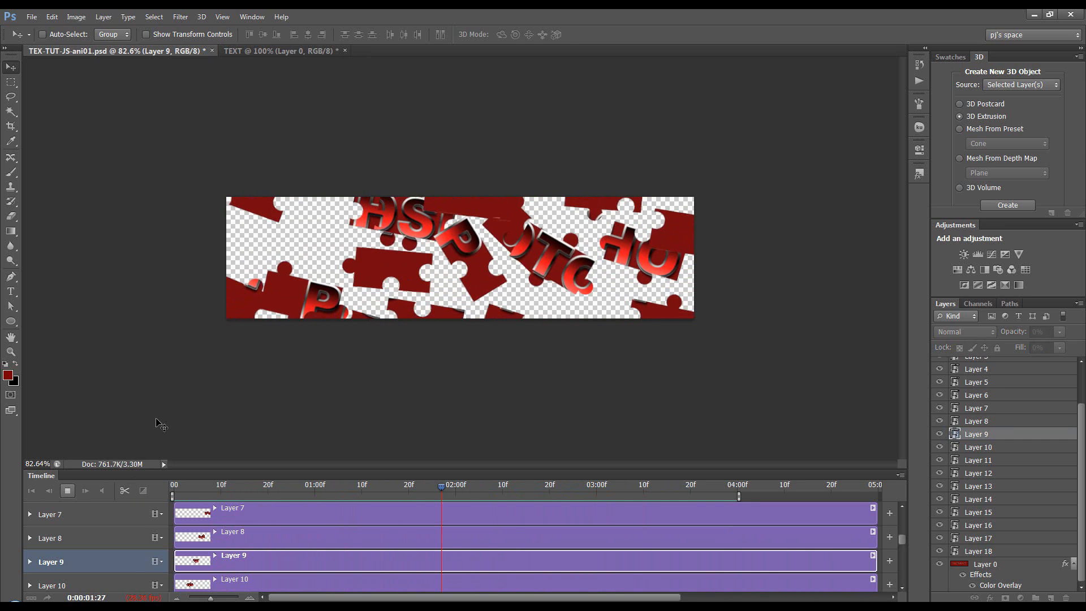
{"action": "left_click", "coordinate": [68, 491]}
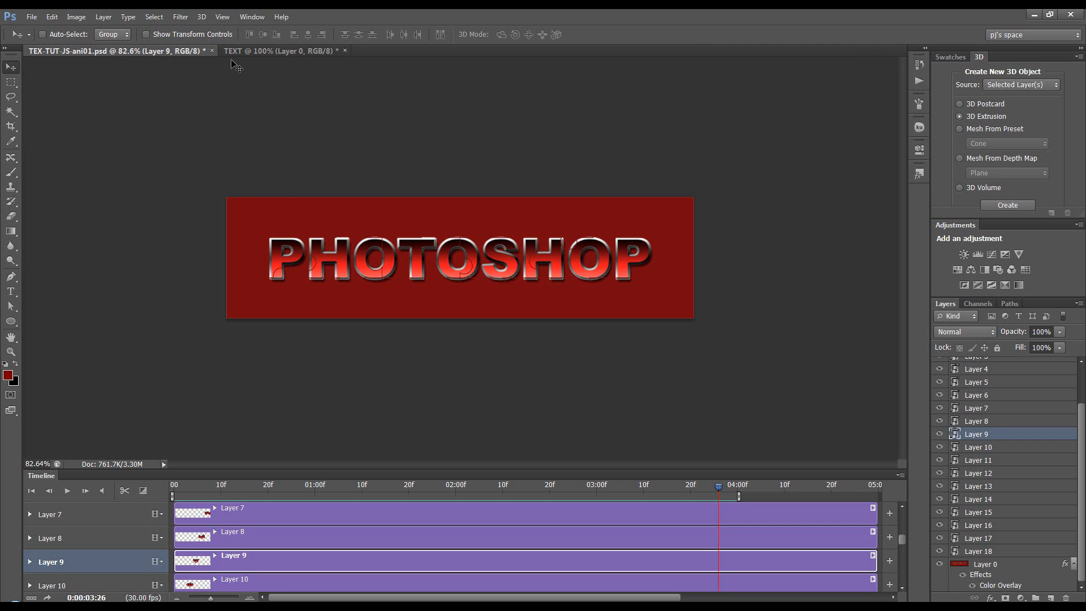
- Look through the layer styles and the available style libraries with the TEXT document open, leaving the current styles as they are
{"action": "left_click", "coordinate": [266, 51]}
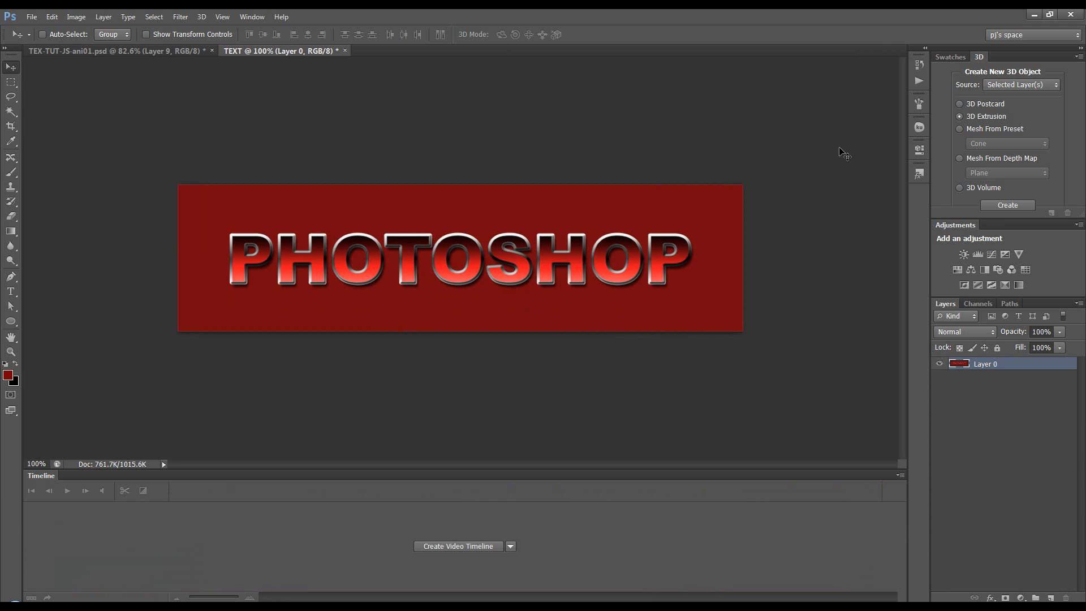
{"action": "left_click", "coordinate": [267, 17]}
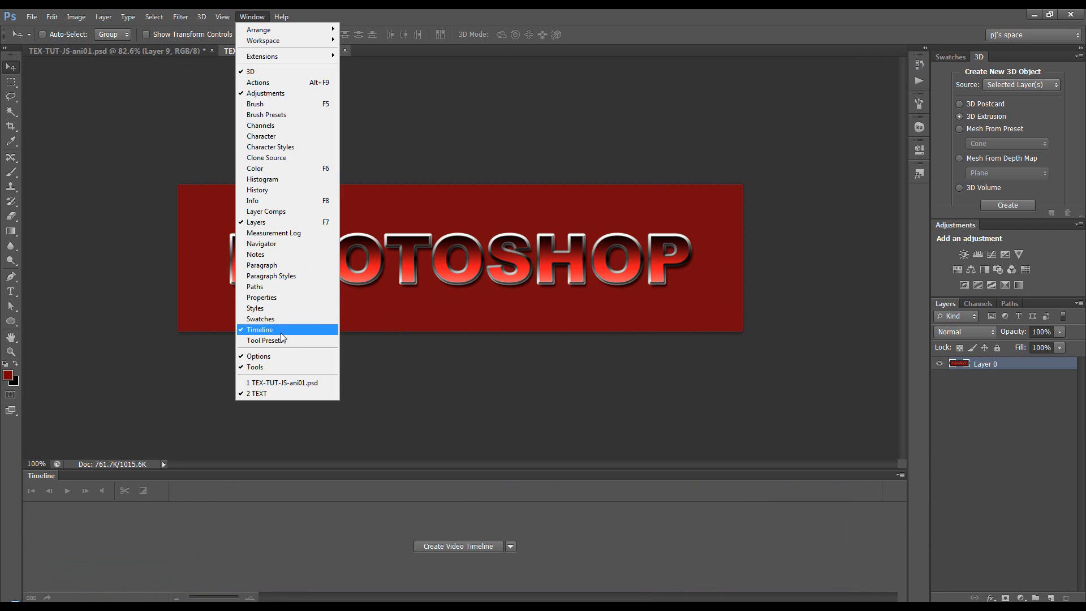
{"action": "left_click", "coordinate": [281, 314]}
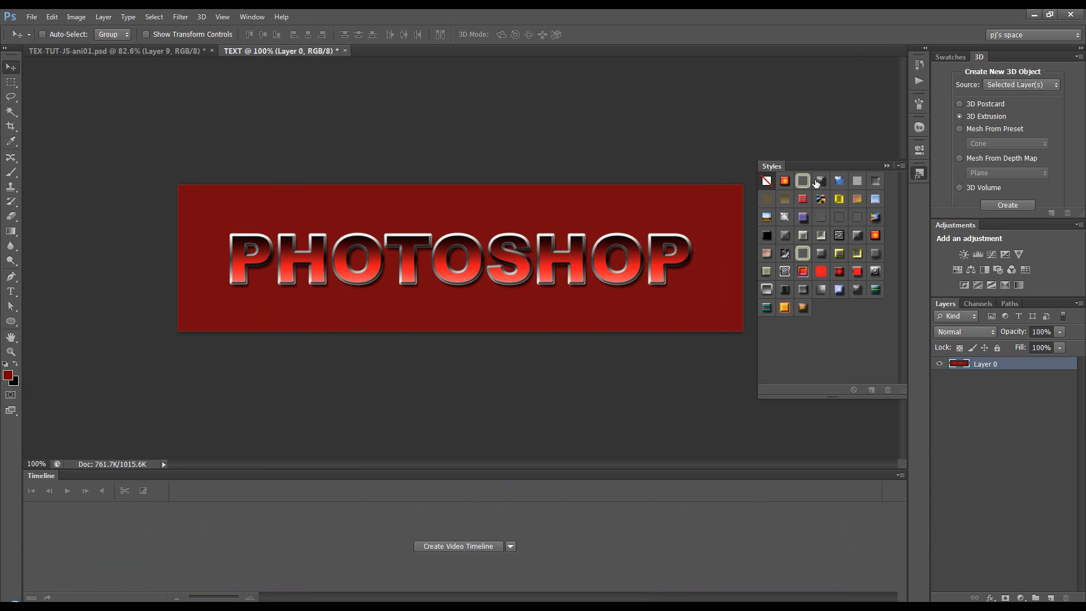
{"action": "left_click", "coordinate": [901, 165]}
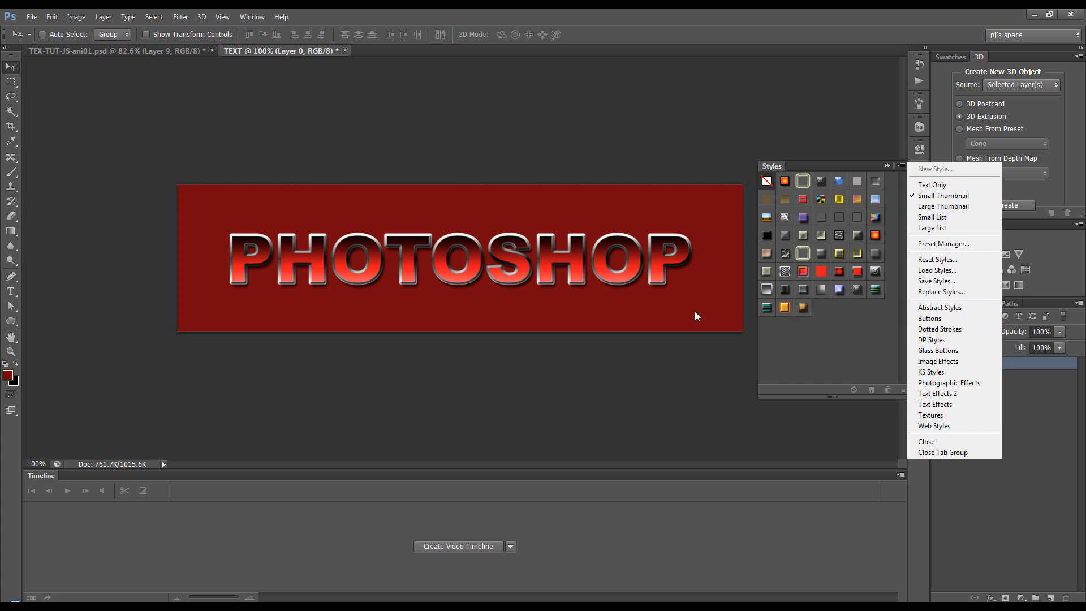
{"action": "left_click", "coordinate": [865, 168]}
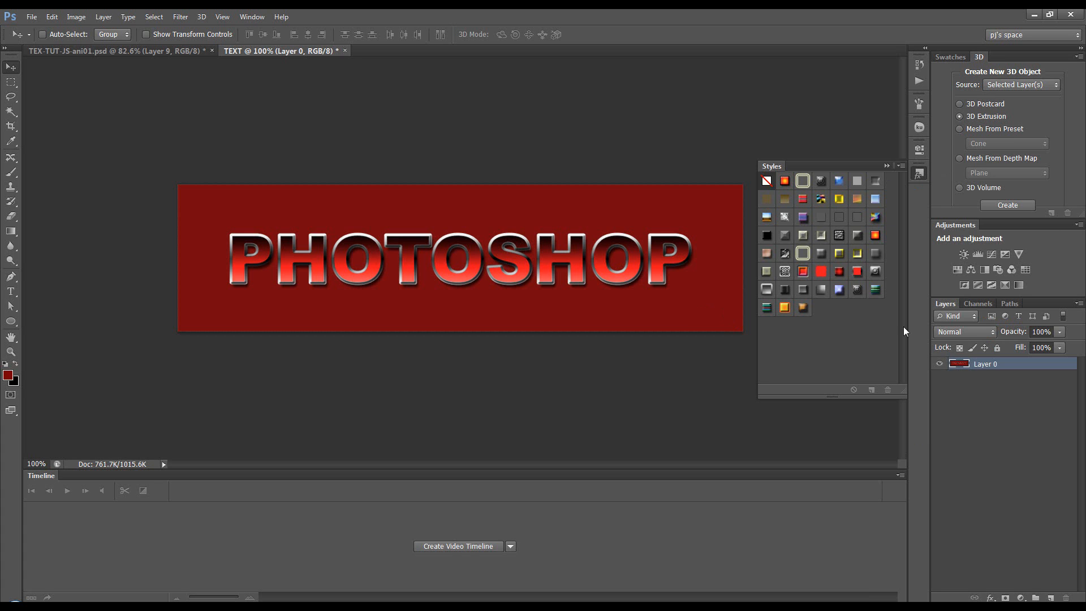
{"action": "left_click", "coordinate": [888, 164]}
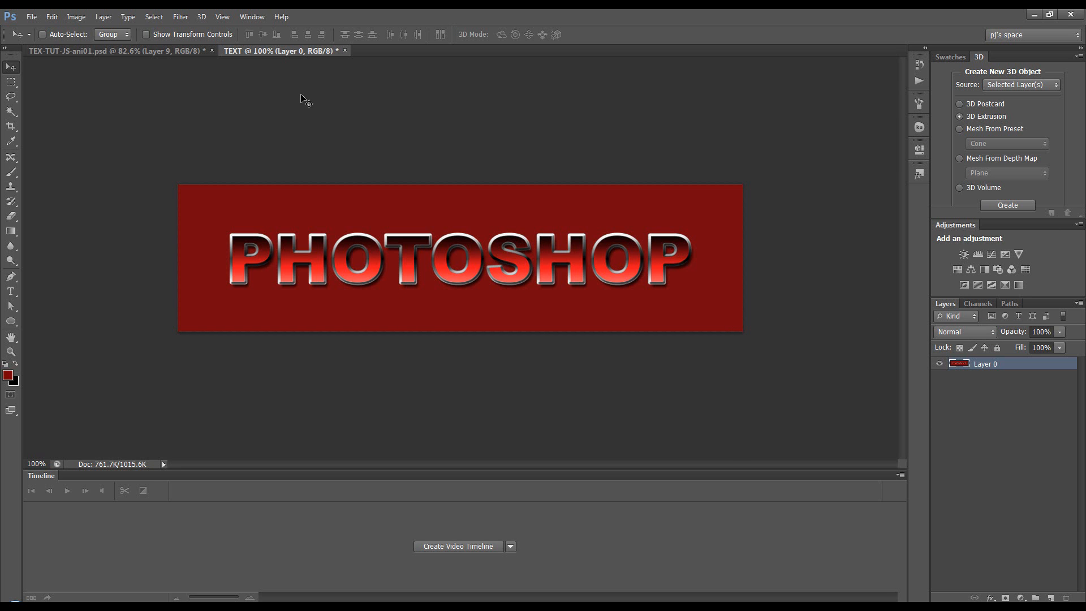
- Return to TEX-TUT-JS-ani01.psd and scrub the timeline to about 02:00 to view the scattered puzzle pieces
{"action": "left_click", "coordinate": [183, 52]}
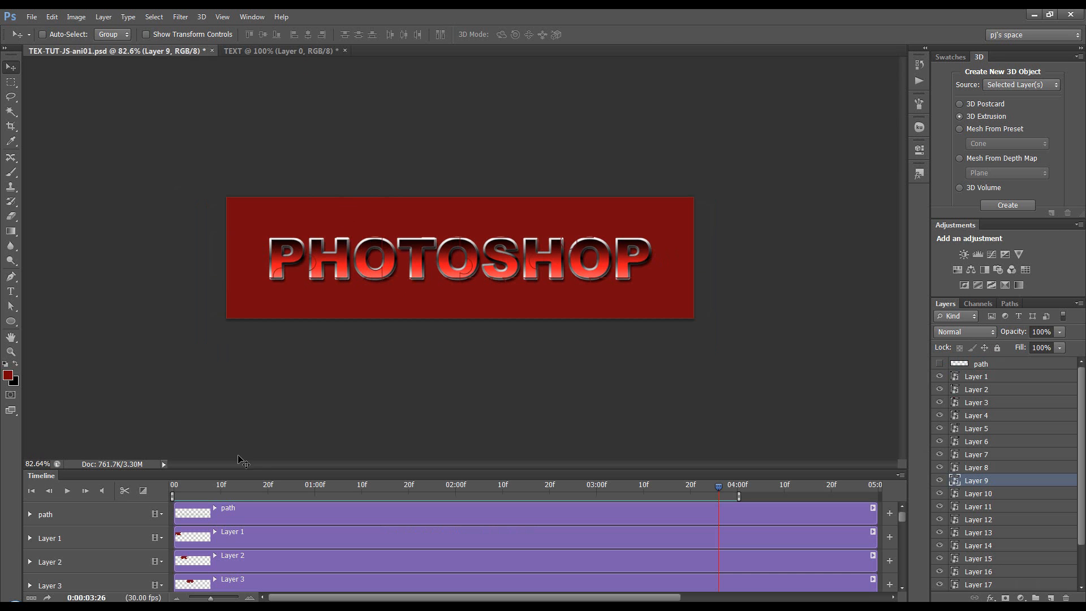
{"action": "left_click_drag", "start_coordinate": [206, 488], "coordinate": [458, 504]}
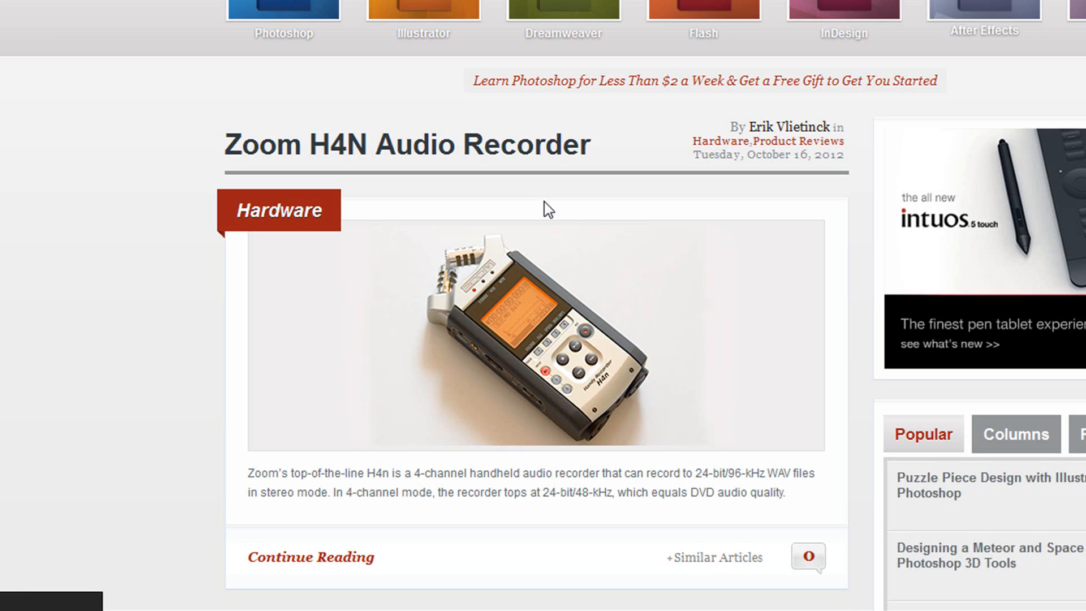
- Browse down the tutorial website's article page in the web browser
{"action": "scroll", "coordinate": [546, 211], "scroll_direction": "down", "scroll_amount": 10}
{"action": "scroll", "coordinate": [546, 193], "scroll_direction": "down", "scroll_amount": 1}
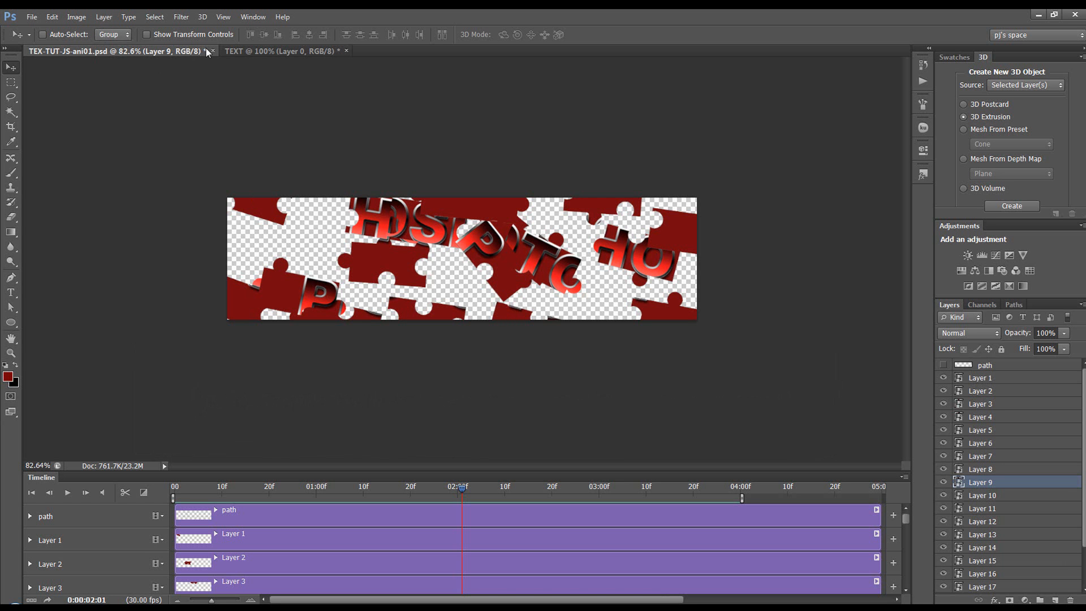
- Switch back to Photoshop and close the TEX-TUT-JS-ani01.psd document
{"action": "left_click", "coordinate": [213, 51]}
{"action": "left_click", "coordinate": [531, 245]}
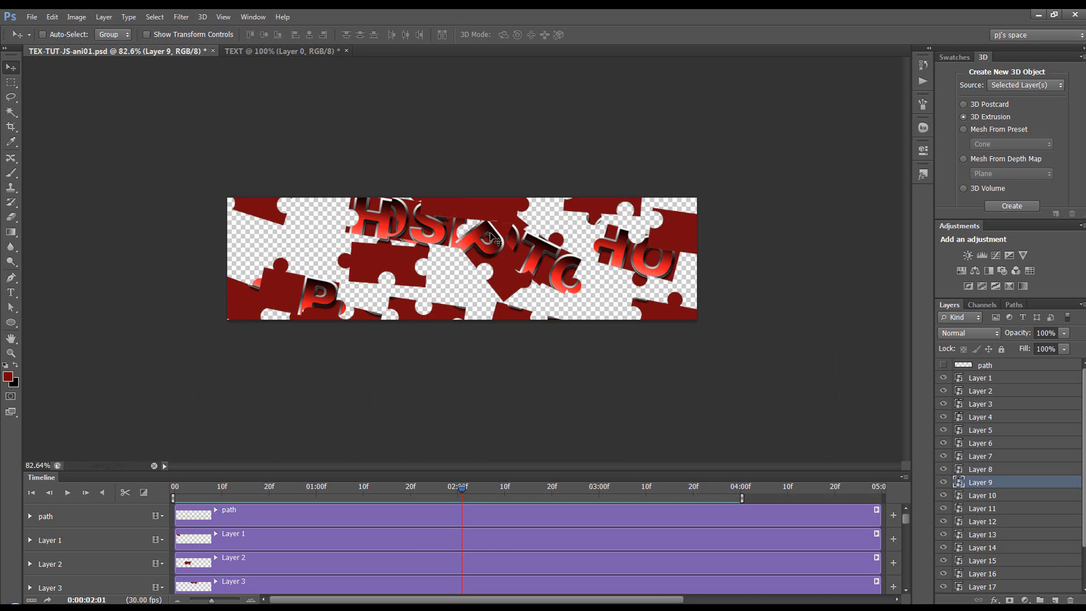
- Check the TEXT image's pixel dimensions without changing its size
{"action": "left_click", "coordinate": [76, 17]}
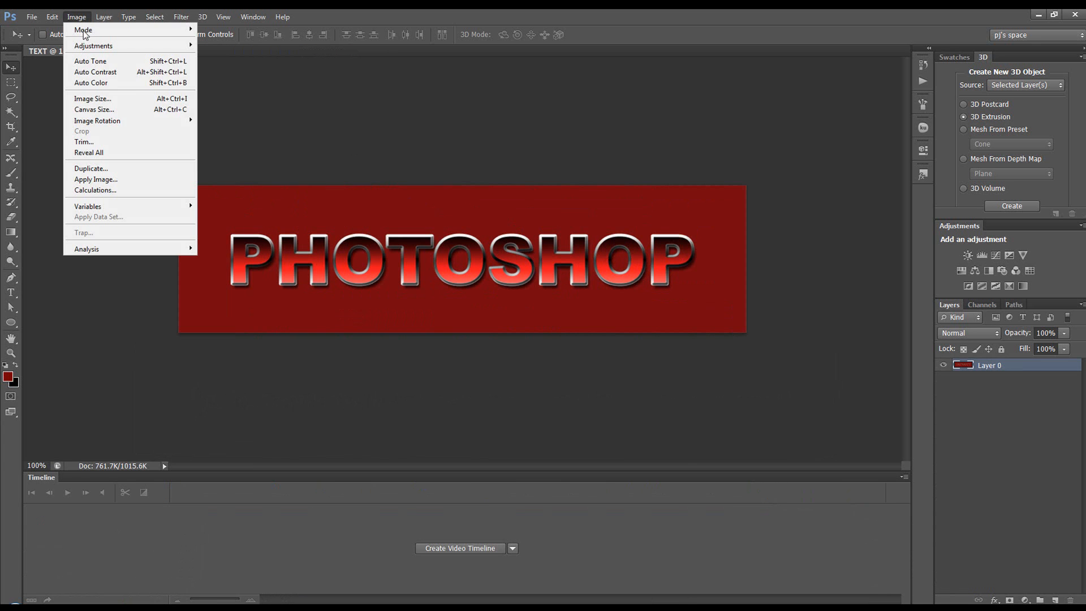
{"action": "left_click", "coordinate": [85, 100]}
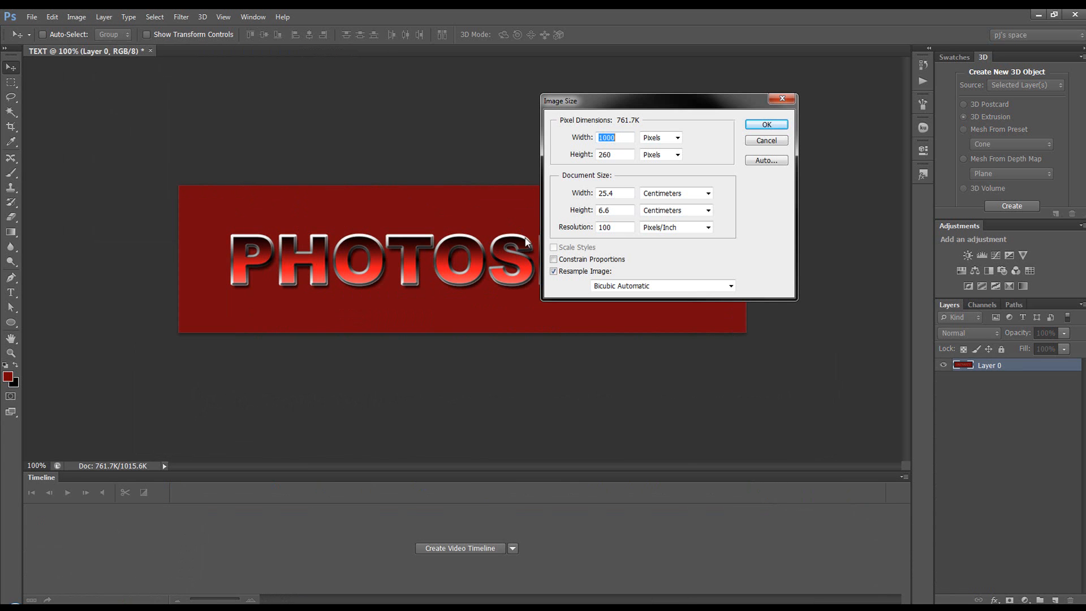
{"action": "left_click", "coordinate": [761, 141]}
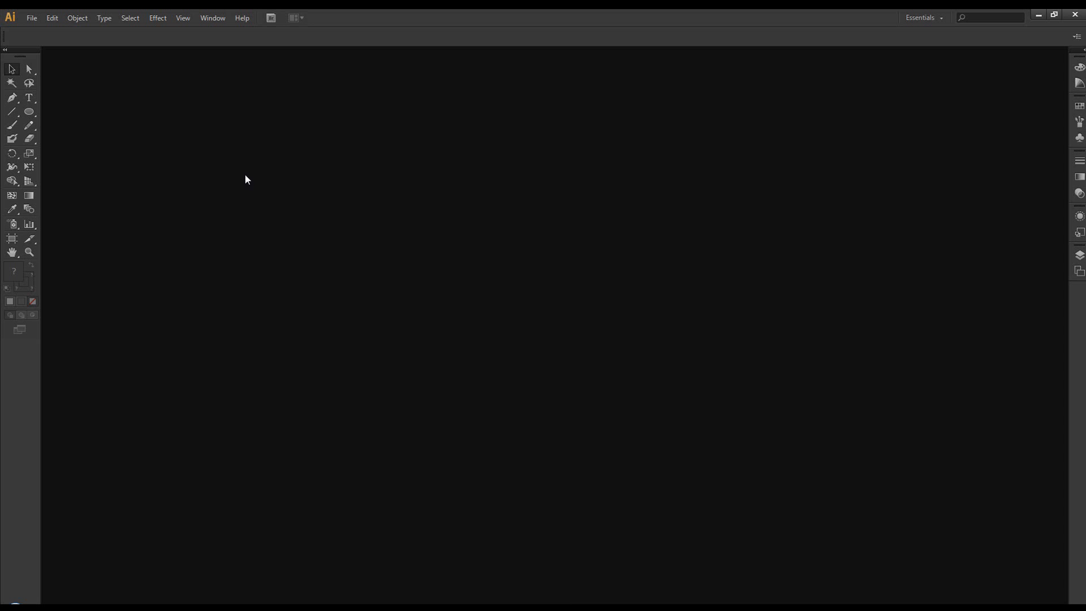
- Switch to Illustrator and create a new document 1100 px wide and 360 px high
{"action": "left_click", "coordinate": [37, 19]}
{"action": "left_click", "coordinate": [40, 30]}
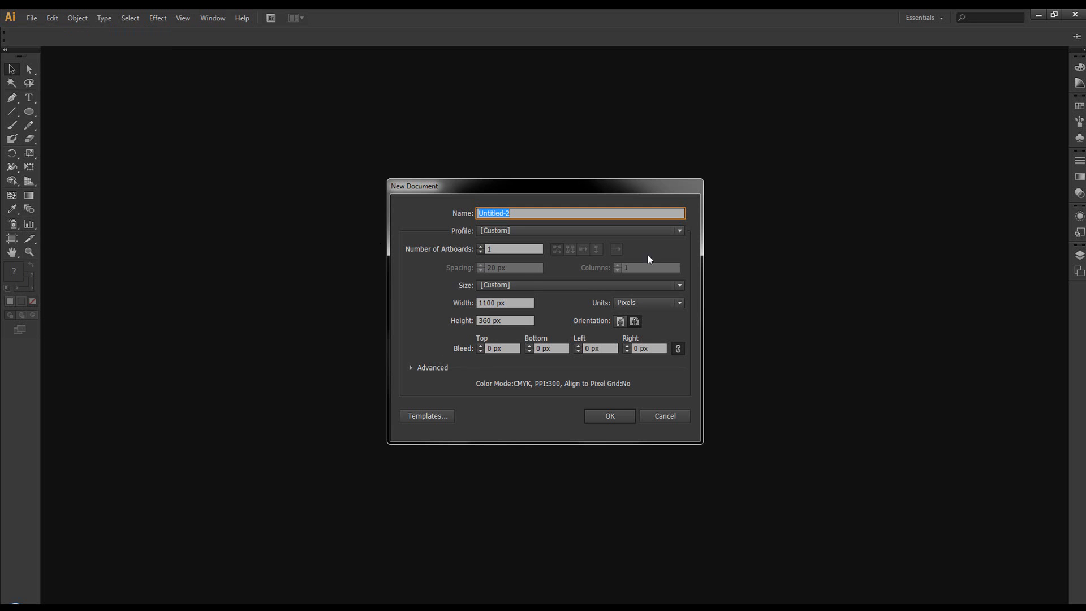
{"action": "left_click", "coordinate": [598, 416]}
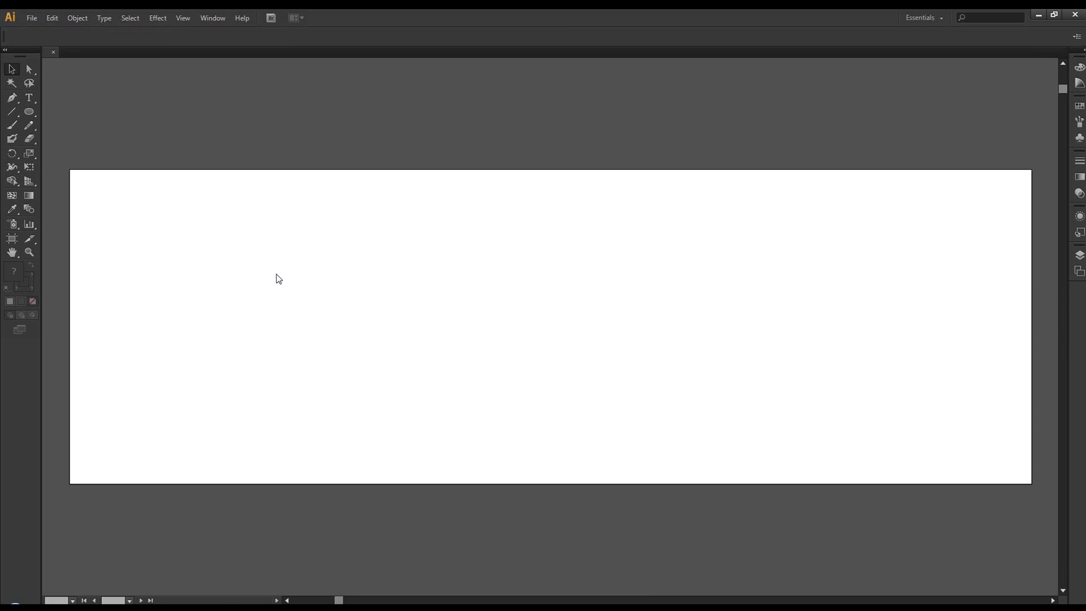
- Create a 1000 × 260 px rectangle and position it roughly centred on the artboard
{"action": "left_click_drag", "start_coordinate": [32, 114], "coordinate": [59, 111]}
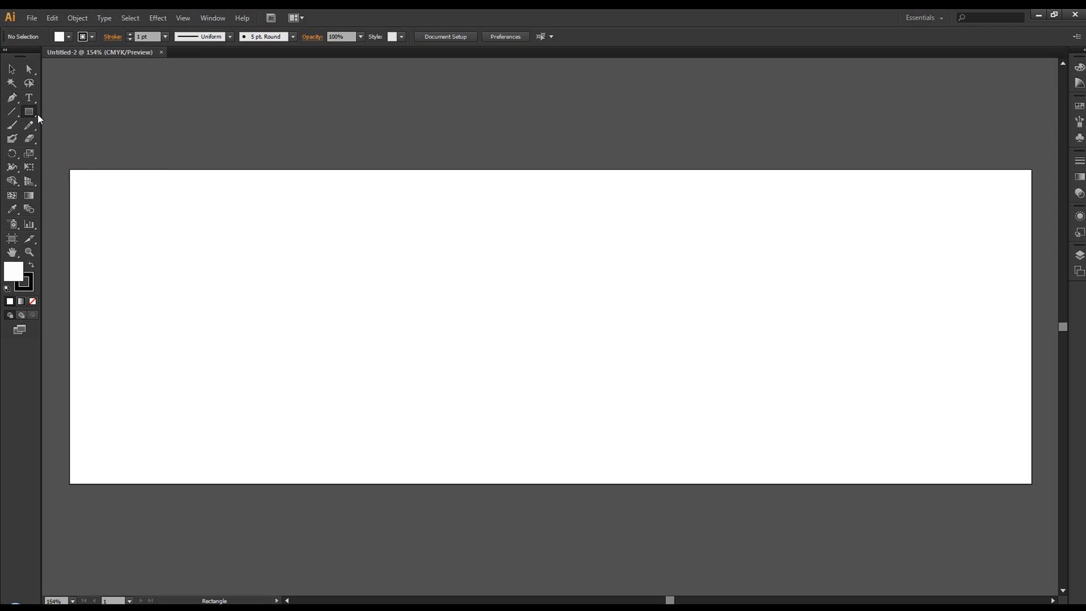
{"action": "left_click_drag", "start_coordinate": [31, 117], "coordinate": [62, 112]}
{"action": "left_click", "coordinate": [353, 315]}
{"action": "left_click_drag", "start_coordinate": [567, 266], "coordinate": [521, 249]}
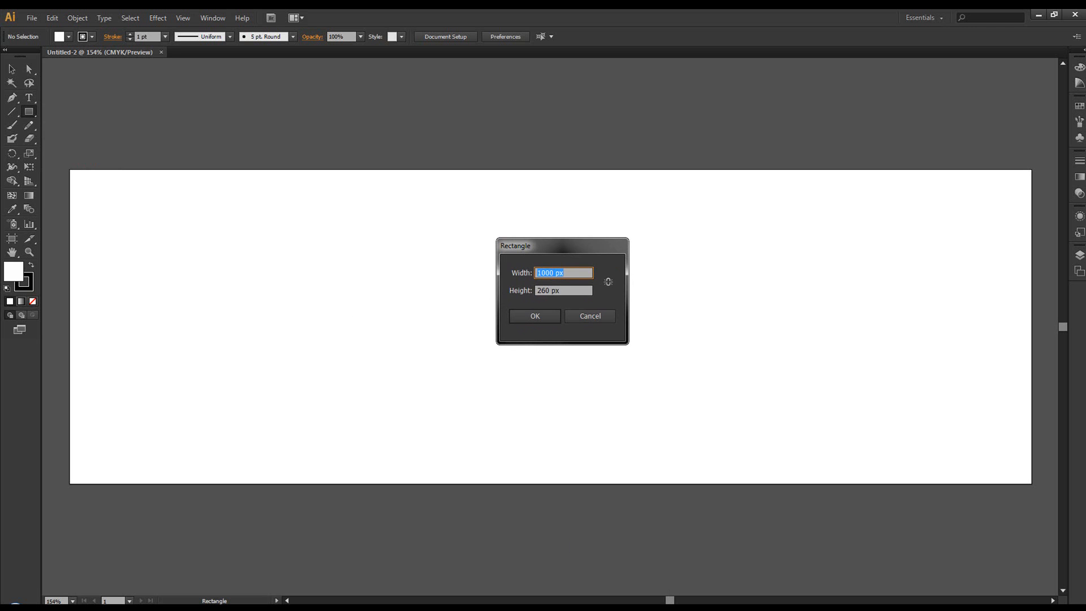
{"action": "left_click", "coordinate": [537, 314]}
{"action": "left_click", "coordinate": [11, 70]}
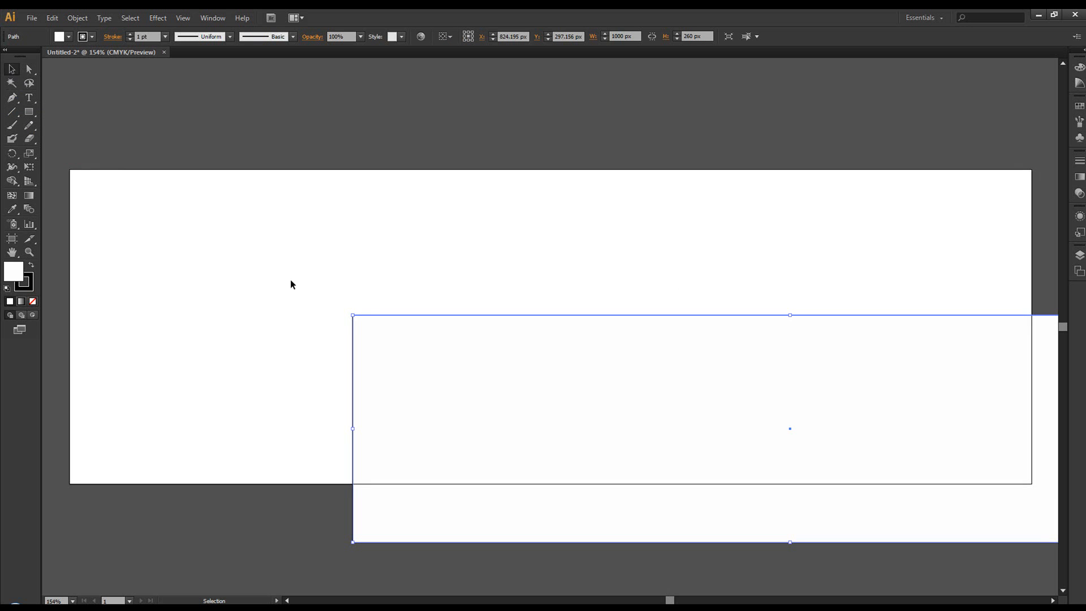
{"action": "left_click_drag", "start_coordinate": [407, 359], "coordinate": [162, 253]}
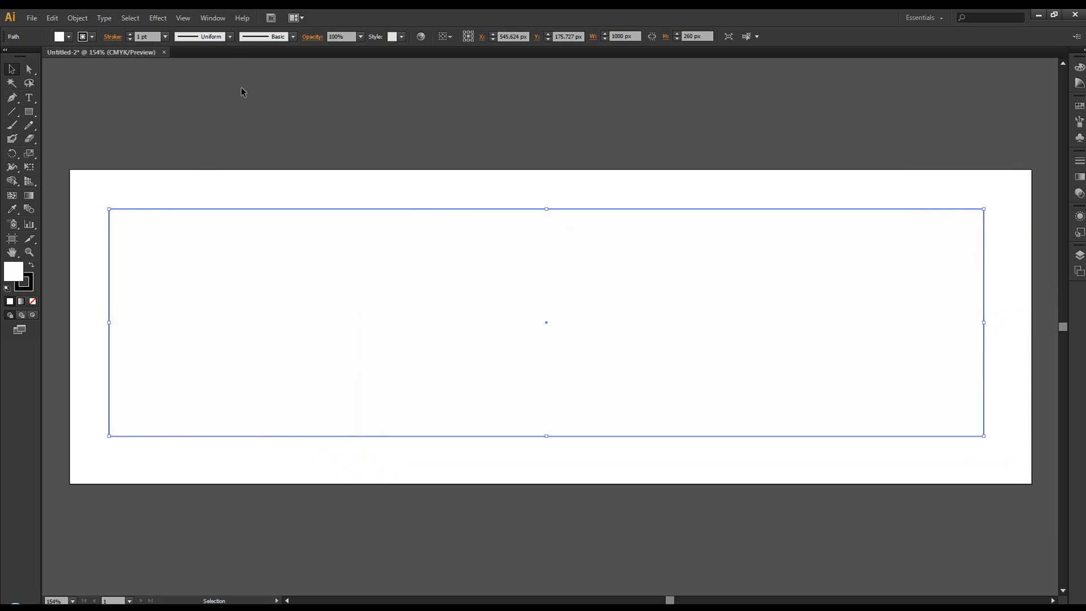
- Split the rectangle into a grid of 3 rows and 6 columns with 0 px gutters
{"action": "left_click", "coordinate": [182, 17]}
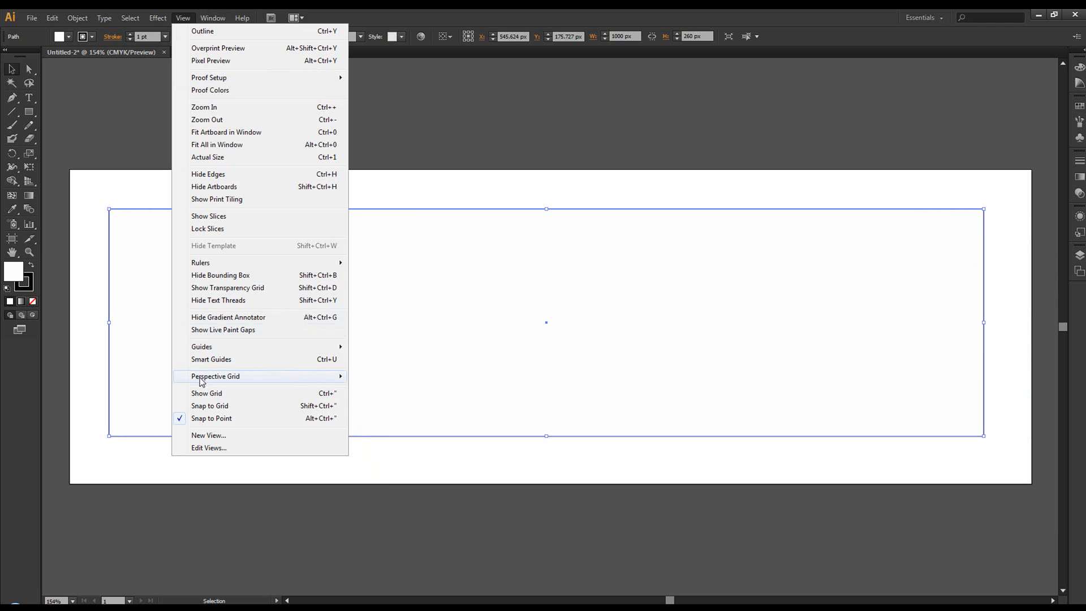
{"action": "left_click", "coordinate": [183, 18]}
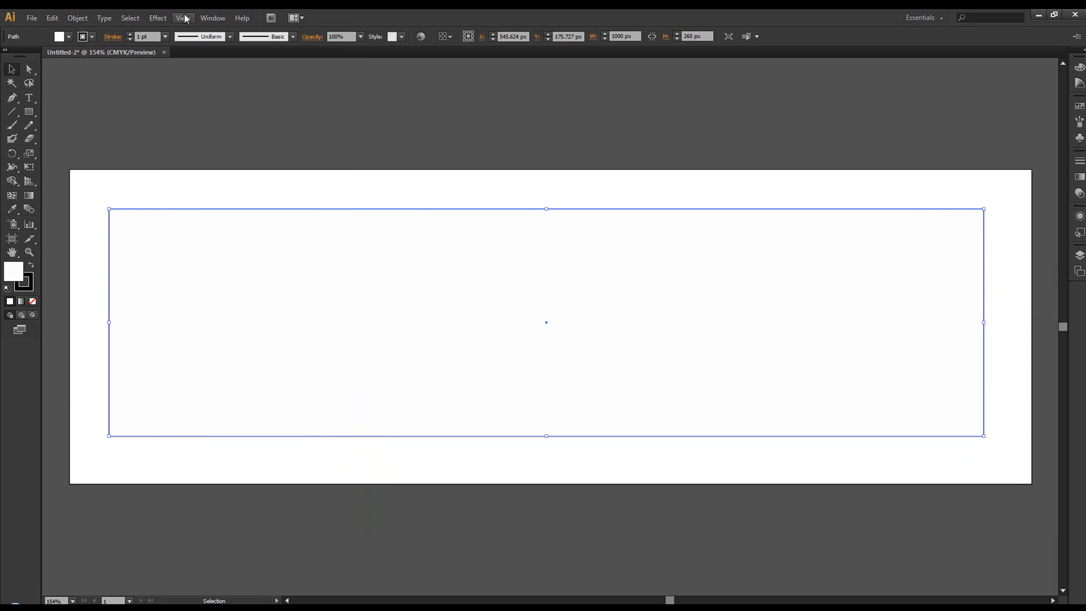
{"action": "left_click", "coordinate": [79, 18]}
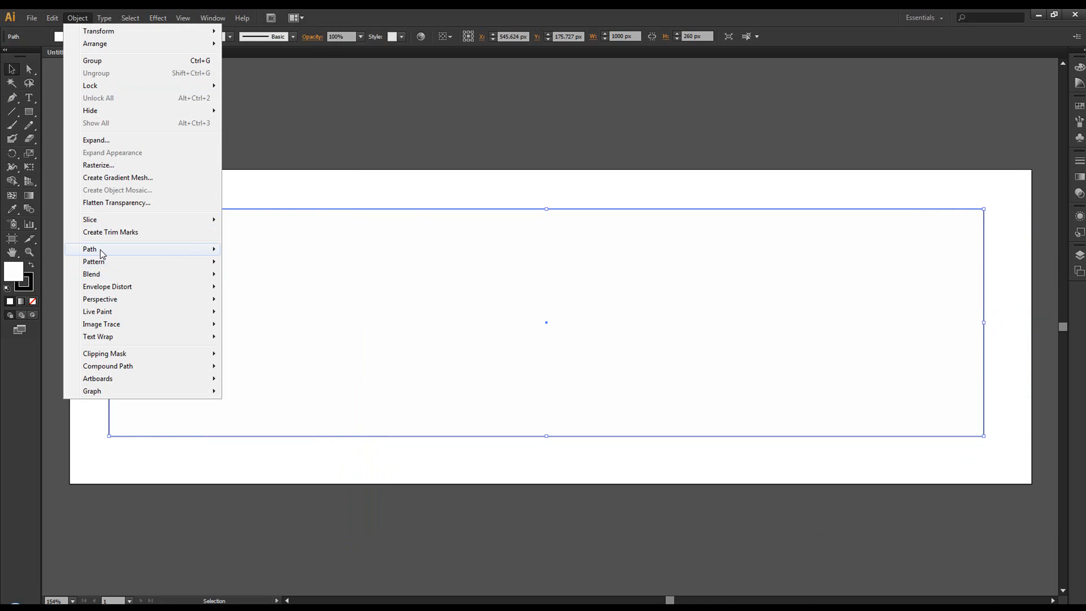
{"action": "mouse_move", "coordinate": [104, 250]}
{"action": "left_click", "coordinate": [282, 365]}
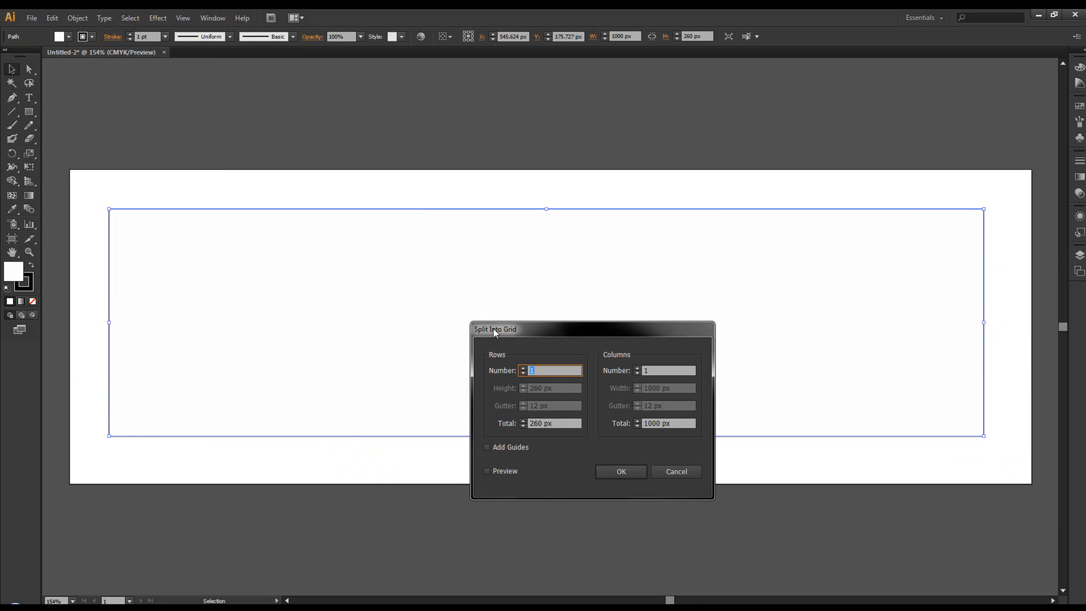
{"action": "left_click_drag", "start_coordinate": [508, 332], "coordinate": [570, 191]}
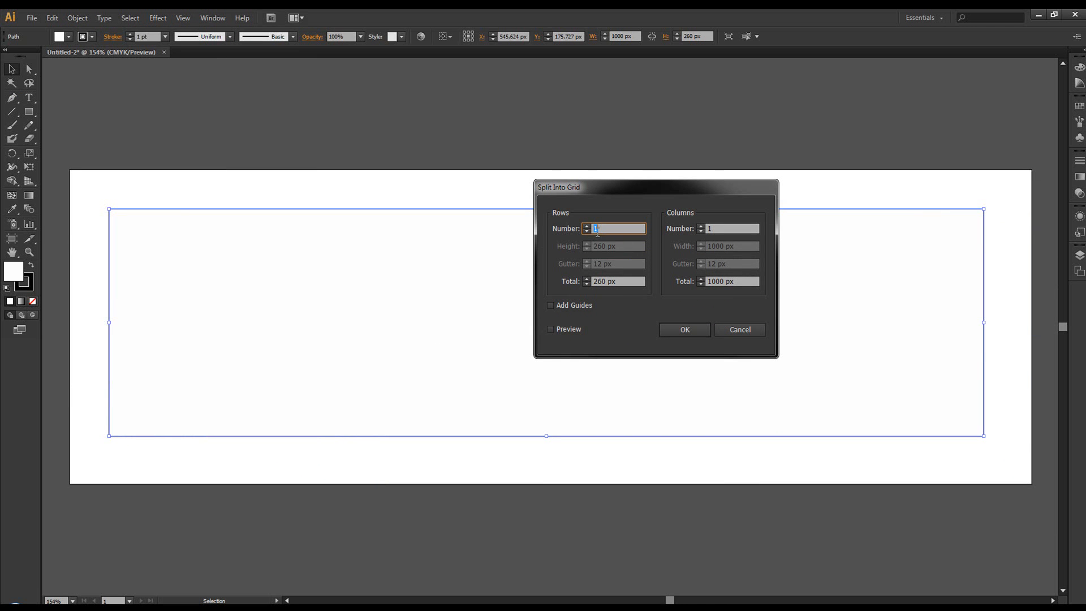
{"action": "left_click", "coordinate": [549, 329]}
{"action": "type", "text": "3"}
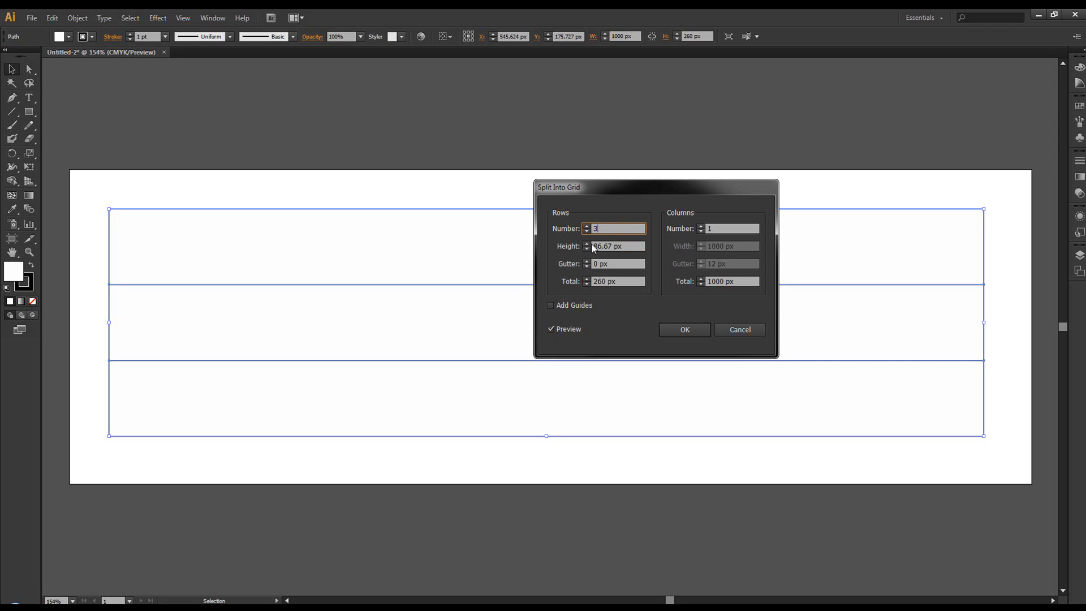
{"action": "double_click", "coordinate": [717, 229]}
{"action": "type", "text": "6"}
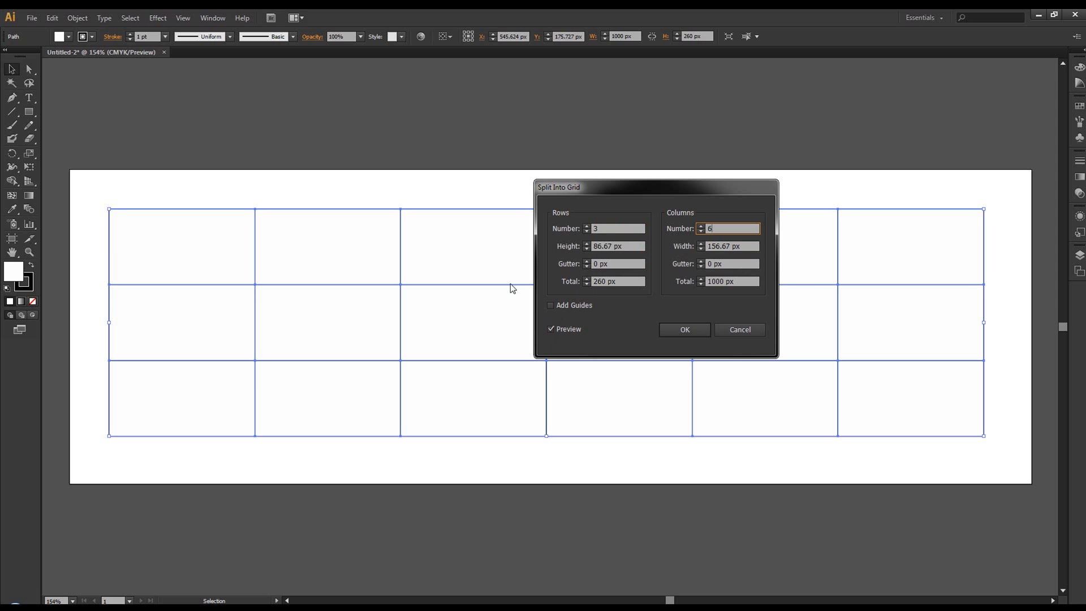
{"action": "left_click_drag", "start_coordinate": [641, 184], "coordinate": [569, 303]}
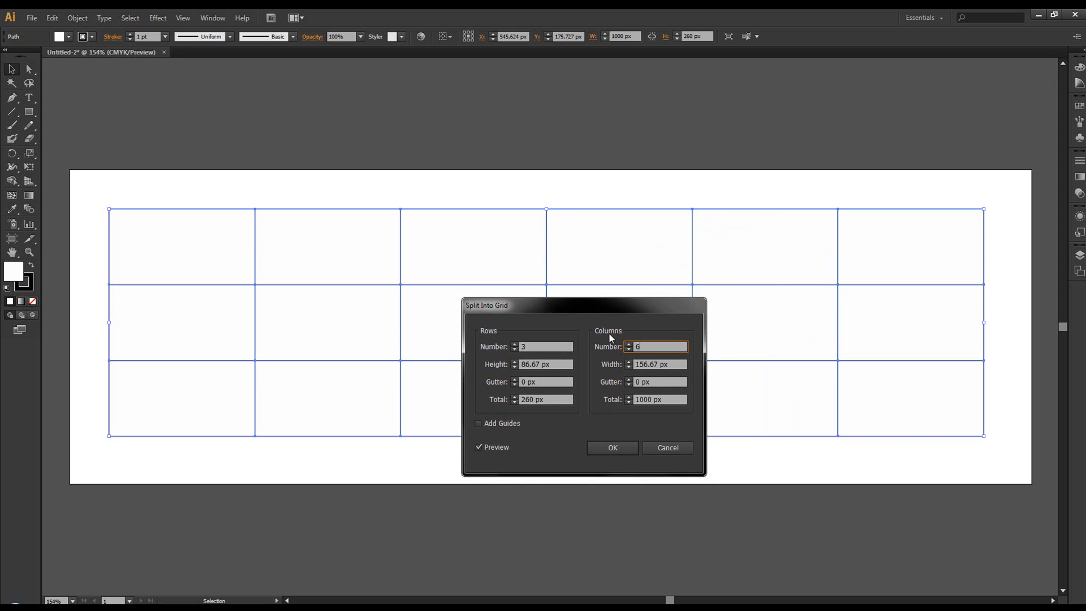
{"action": "left_click", "coordinate": [612, 447]}
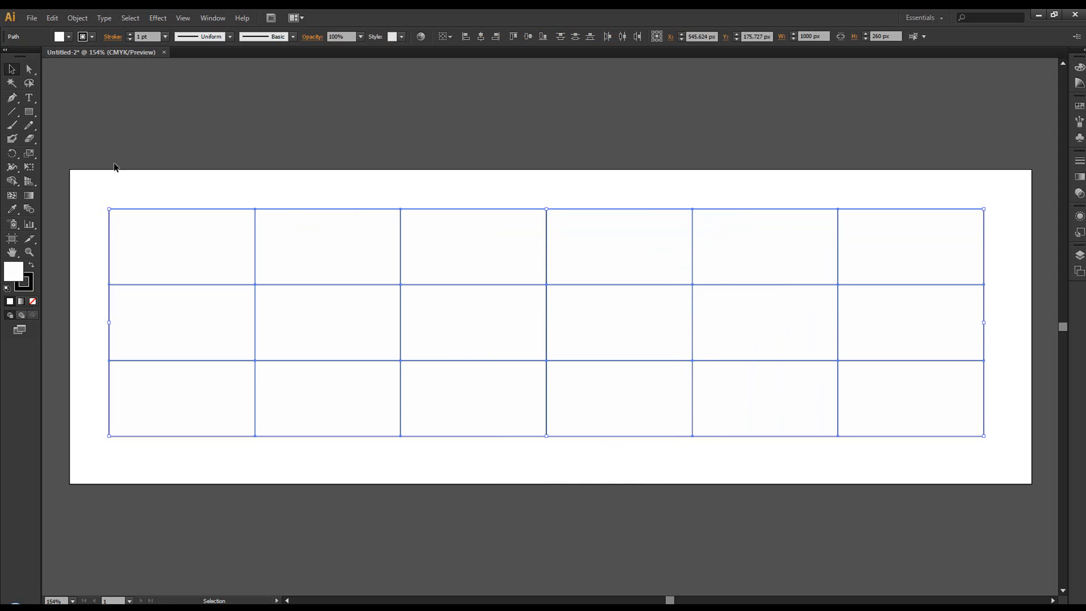
- Create a 35 × 35 px circle with the Ellipse tool near the grid's upper-left corner
{"action": "left_click", "coordinate": [30, 116]}
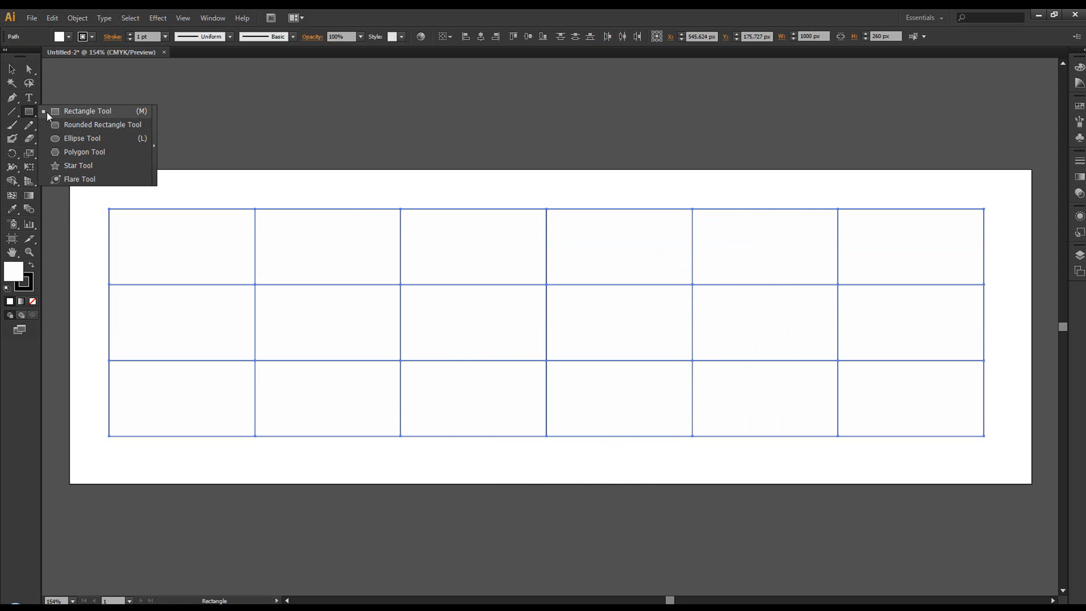
{"action": "left_click", "coordinate": [82, 138]}
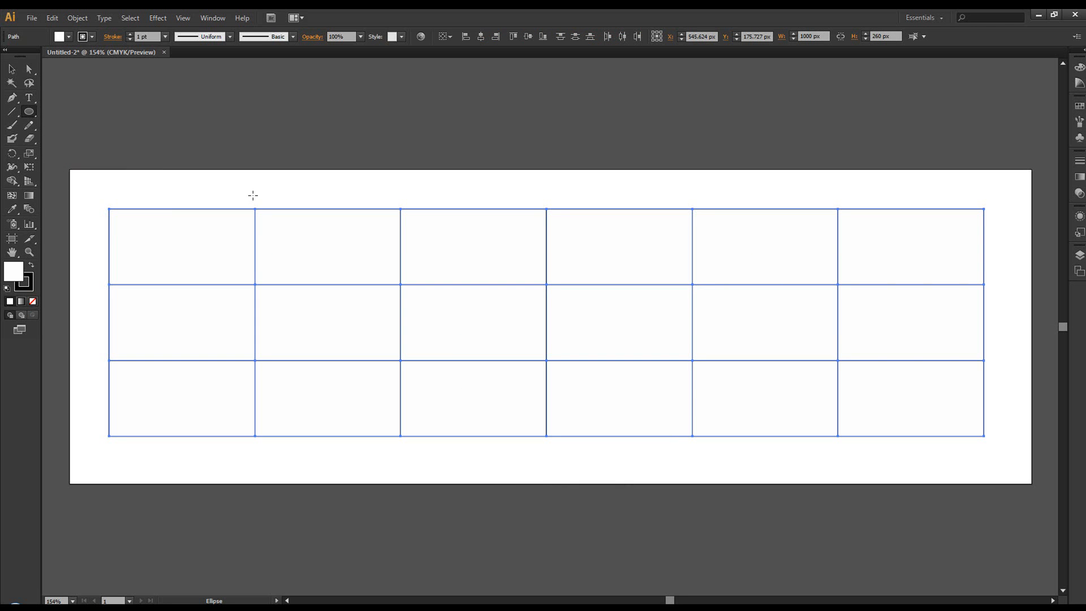
{"action": "left_click", "coordinate": [113, 198]}
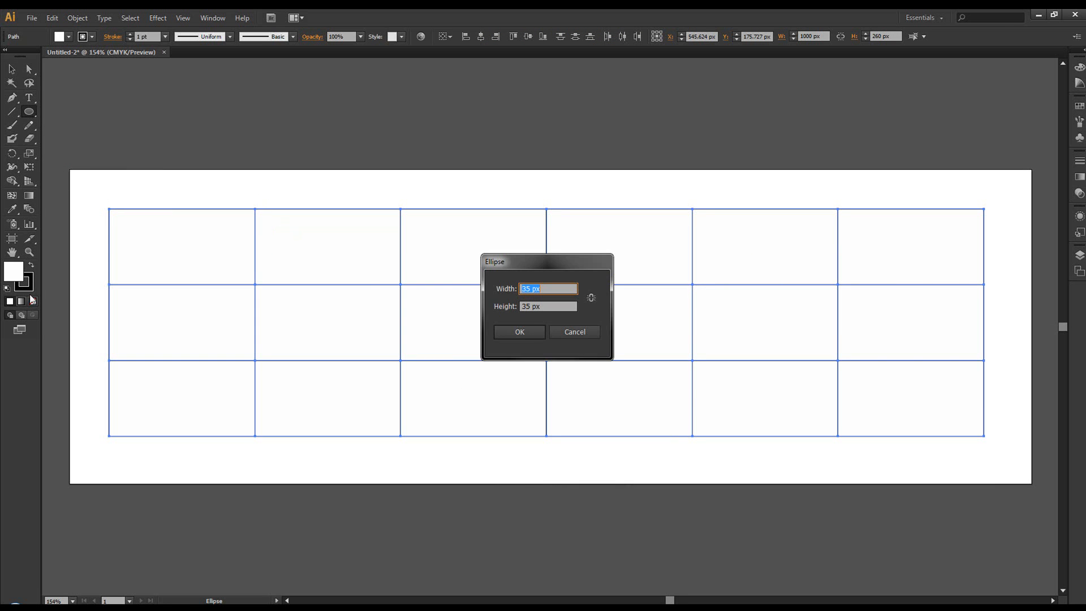
{"action": "left_click_drag", "start_coordinate": [524, 260], "coordinate": [568, 246]}
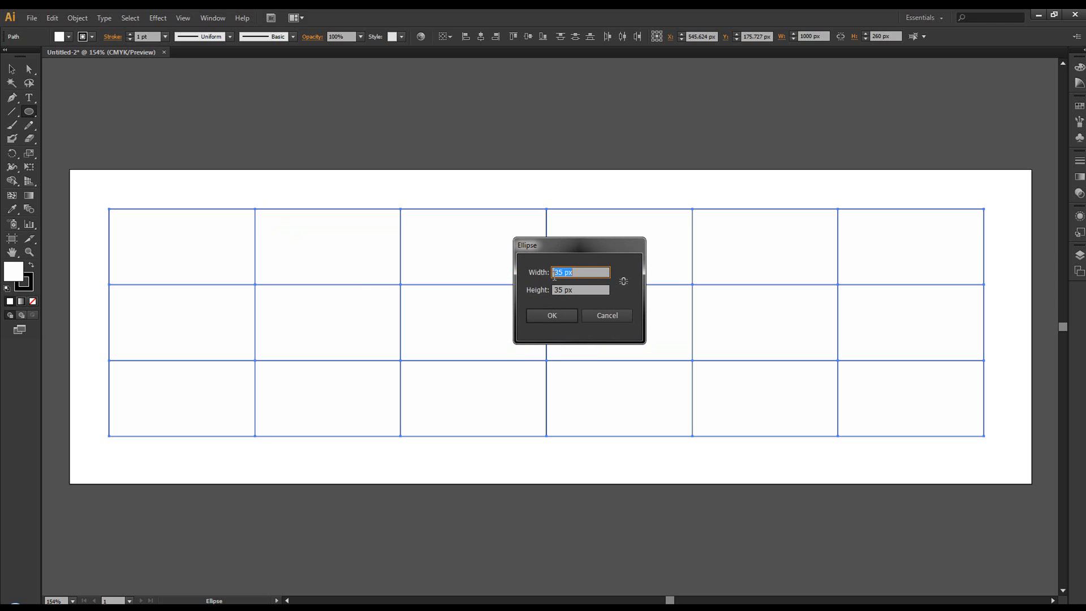
{"action": "left_click", "coordinate": [558, 312]}
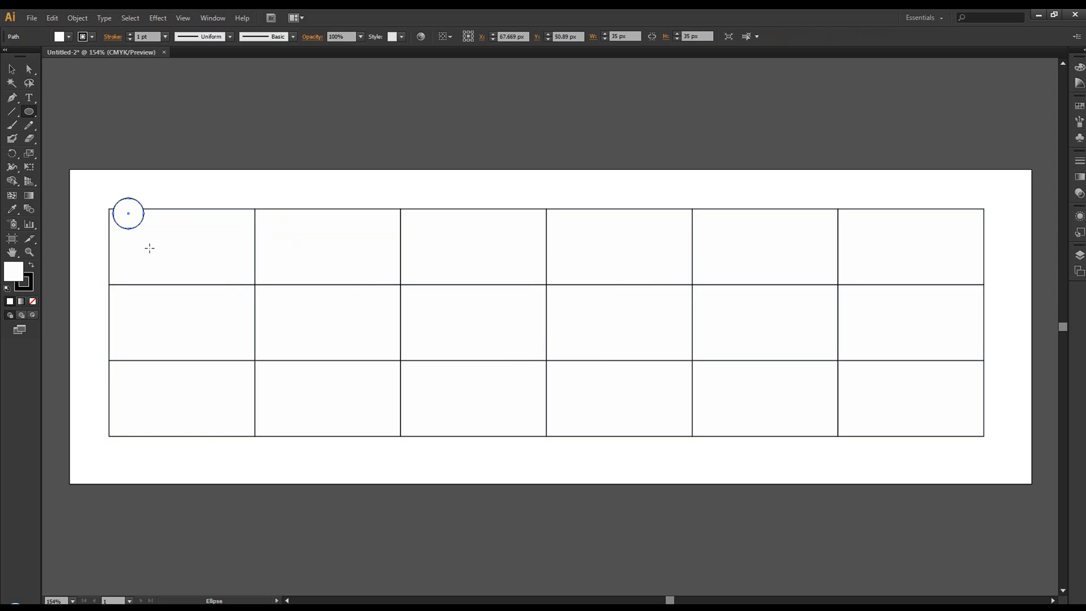
- Move the 35 px circle onto the line between the first and second rows in the first column
{"action": "left_click", "coordinate": [13, 70]}
{"action": "left_click_drag", "start_coordinate": [130, 217], "coordinate": [142, 277]}
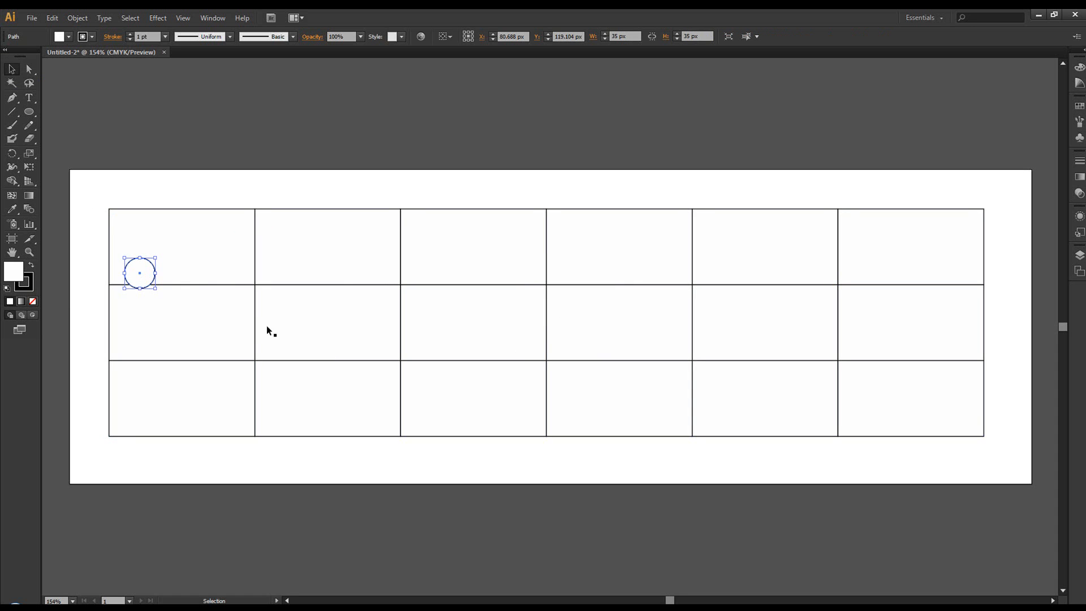
{"action": "left_click_drag", "start_coordinate": [147, 275], "coordinate": [126, 246]}
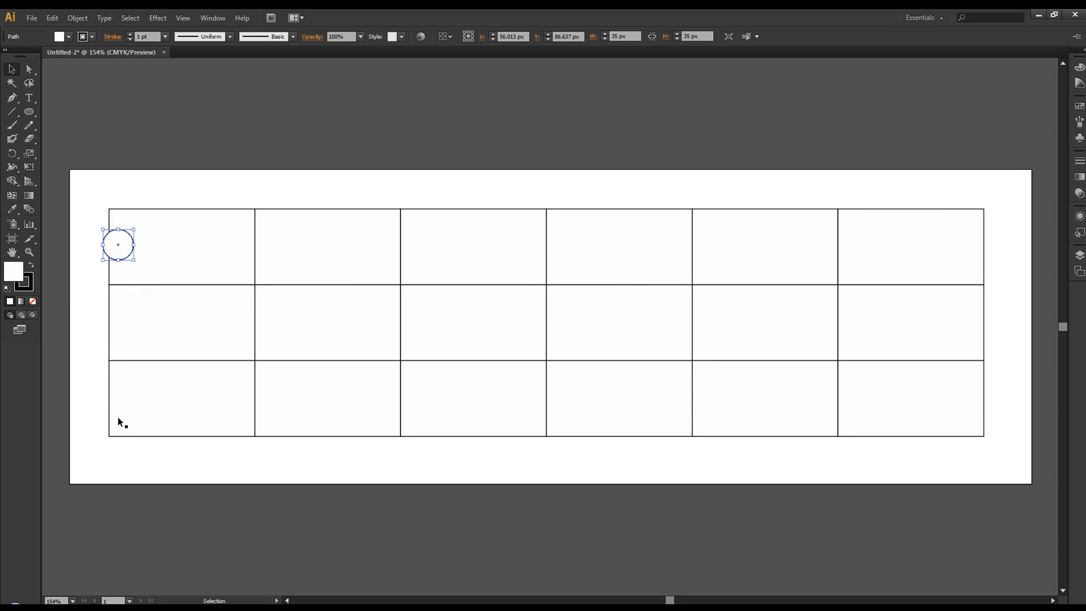
{"action": "left_click_drag", "start_coordinate": [131, 247], "coordinate": [150, 273]}
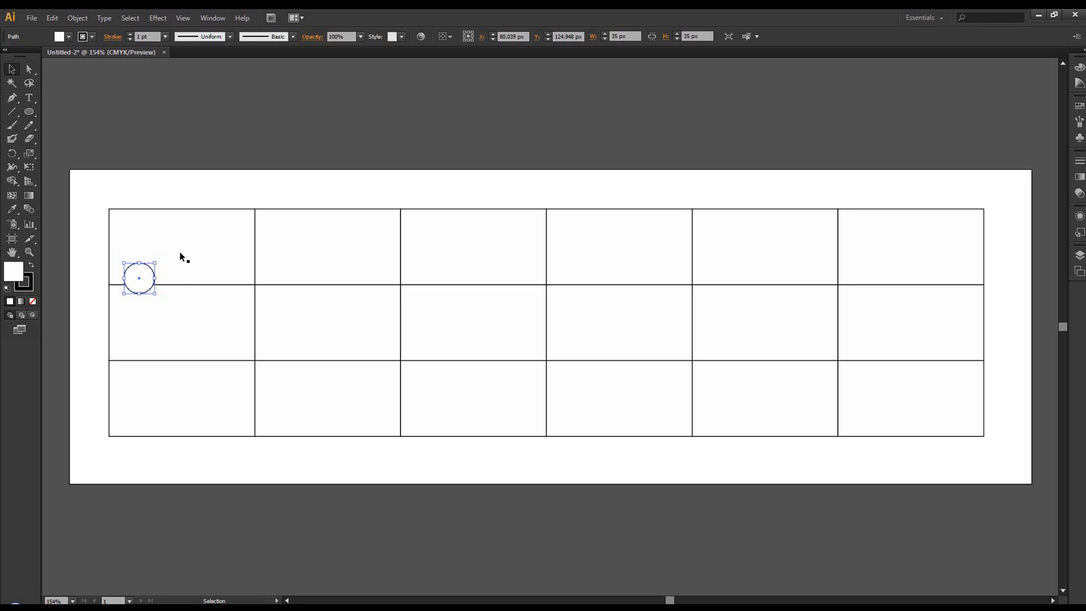
- Raise the circle slightly and place copies of it across the inner grid lines, each overlapping a line off-centre
{"action": "left_click_drag", "start_coordinate": [145, 279], "coordinate": [143, 276]}
{"action": "left_click_drag", "start_coordinate": [138, 276], "coordinate": [540, 256]}
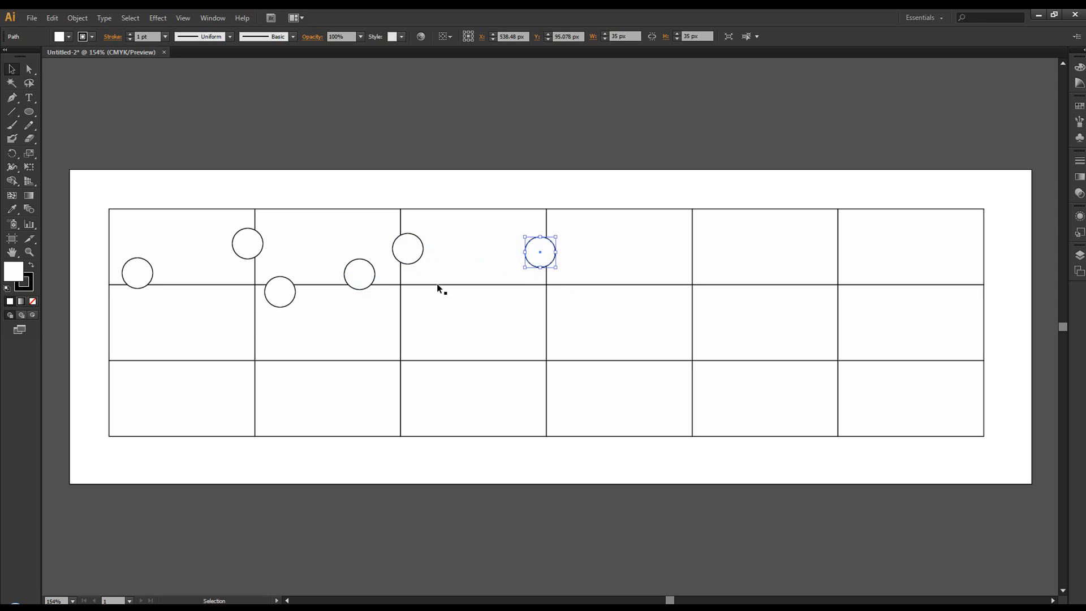
{"action": "left_click_drag", "start_coordinate": [541, 255], "coordinate": [684, 250]}
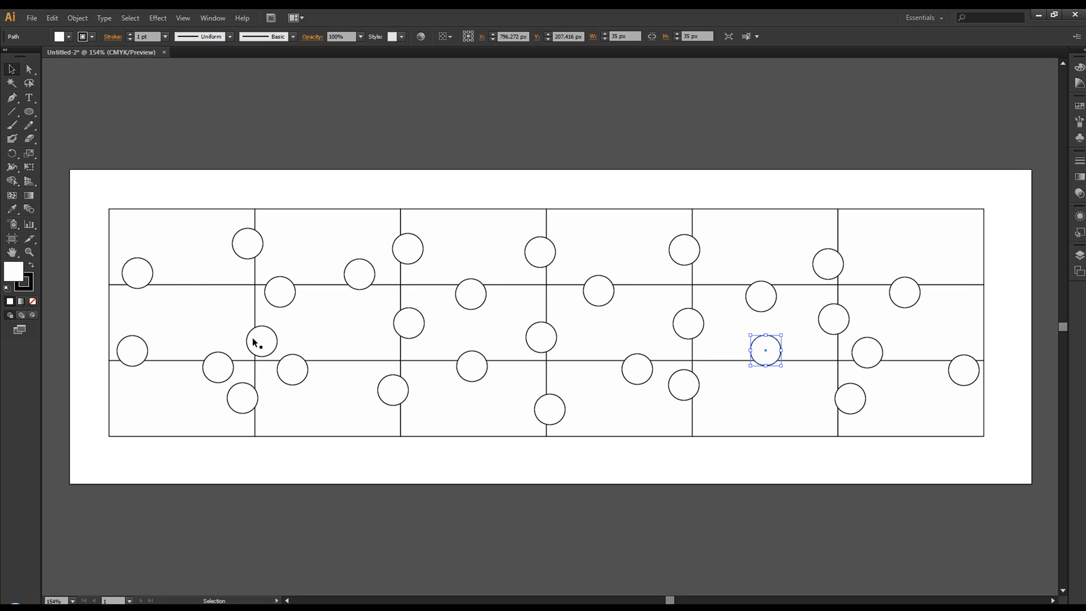
- Select the grid and circles, and merge the upper circle in the first column with the middle-row cell using Shape Builder
{"action": "left_click", "coordinate": [12, 69]}
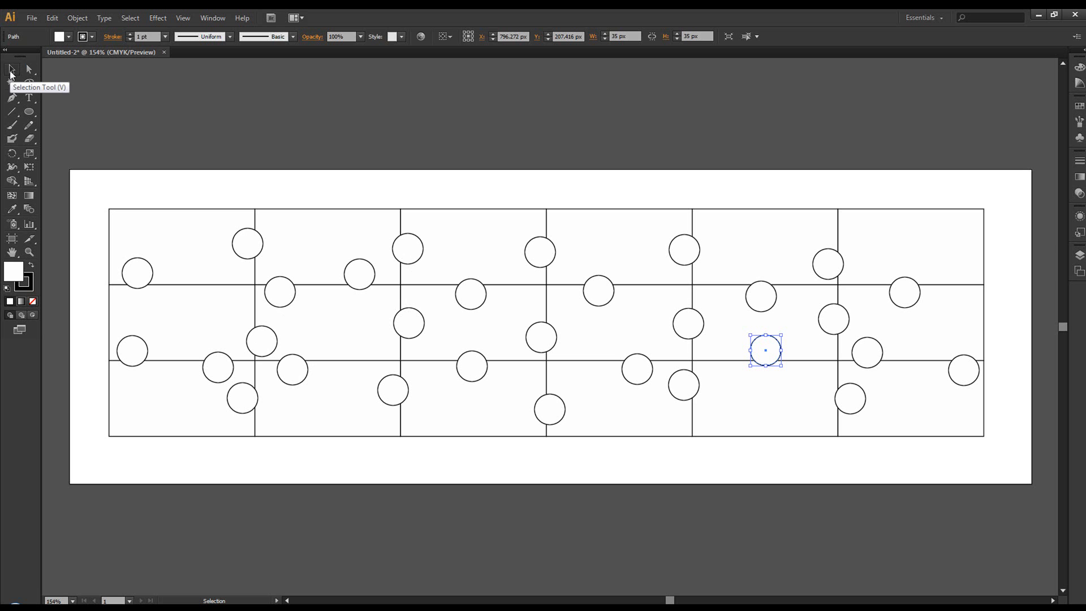
{"action": "mouse_move", "coordinate": [96, 194]}
{"action": "left_mouse_down"}
{"action": "mouse_move", "coordinate": [99, 390]}
{"action": "mouse_move", "coordinate": [146, 456]}
{"action": "mouse_move", "coordinate": [815, 470]}
{"action": "mouse_move", "coordinate": [997, 461]}
{"action": "left_mouse_up"}
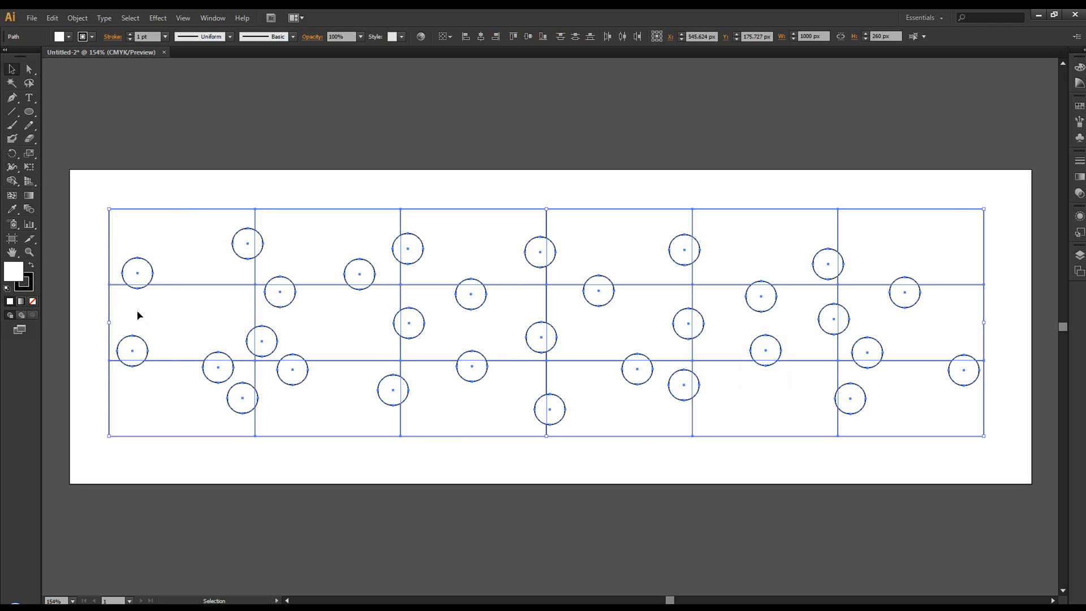
{"action": "left_click", "coordinate": [12, 181]}
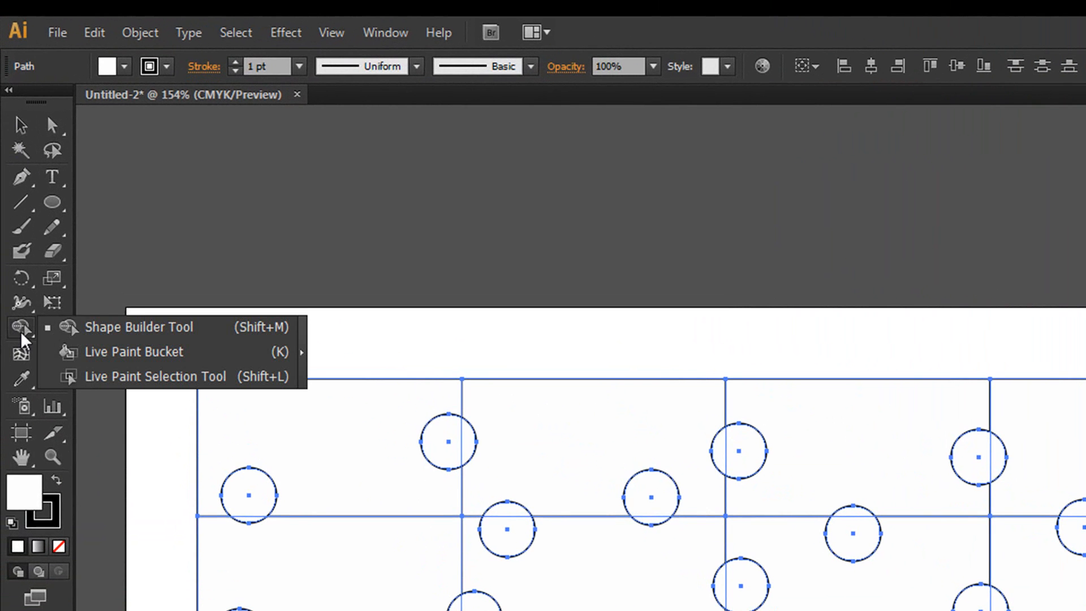
{"action": "left_click", "coordinate": [73, 333]}
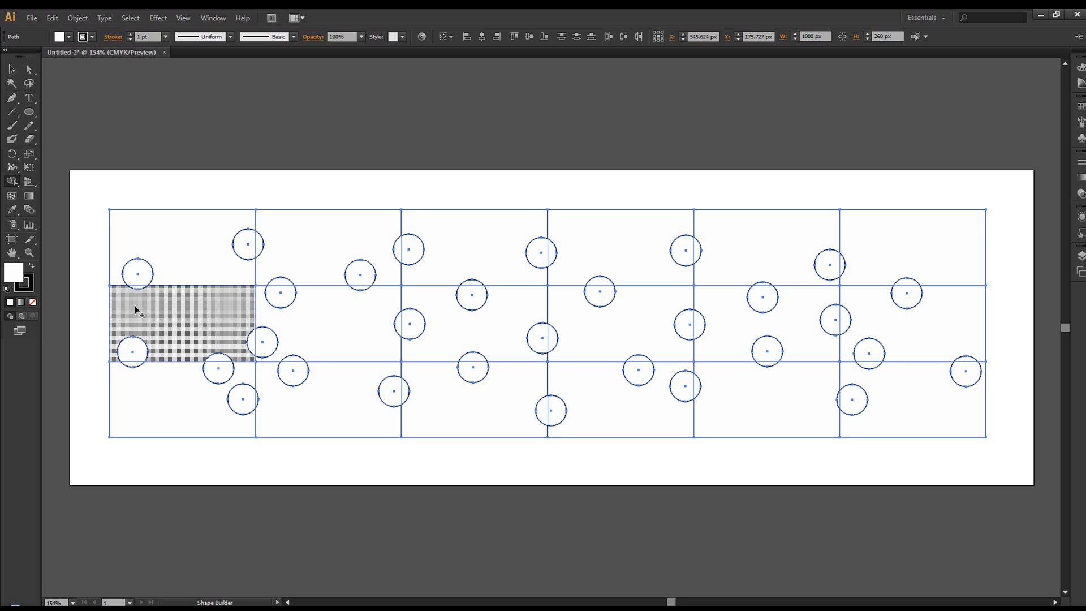
{"action": "left_click_drag", "start_coordinate": [138, 274], "coordinate": [135, 311]}
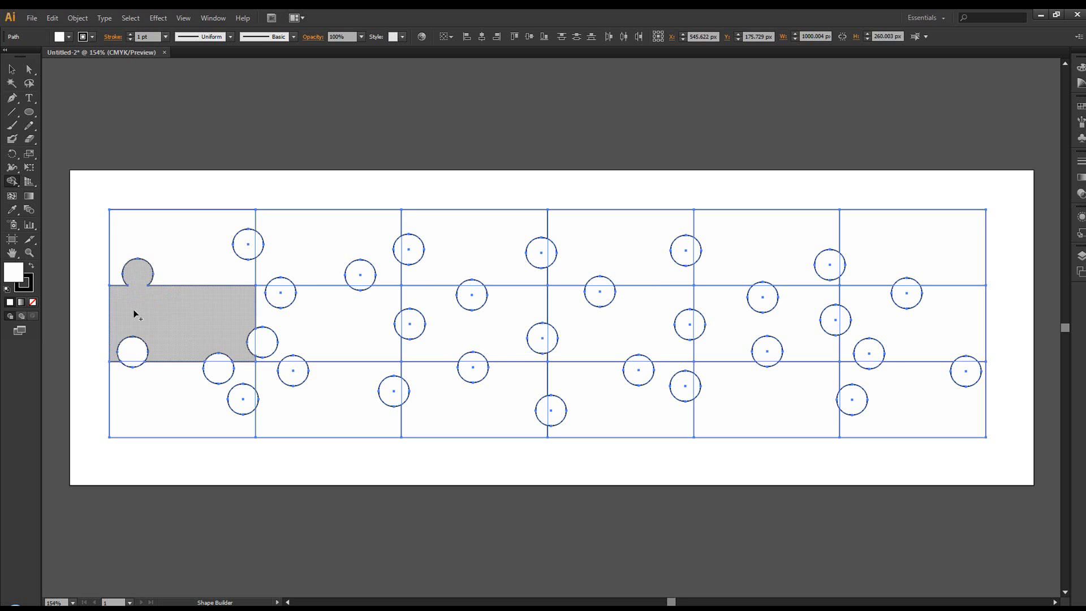
{"action": "left_click", "coordinate": [138, 277]}
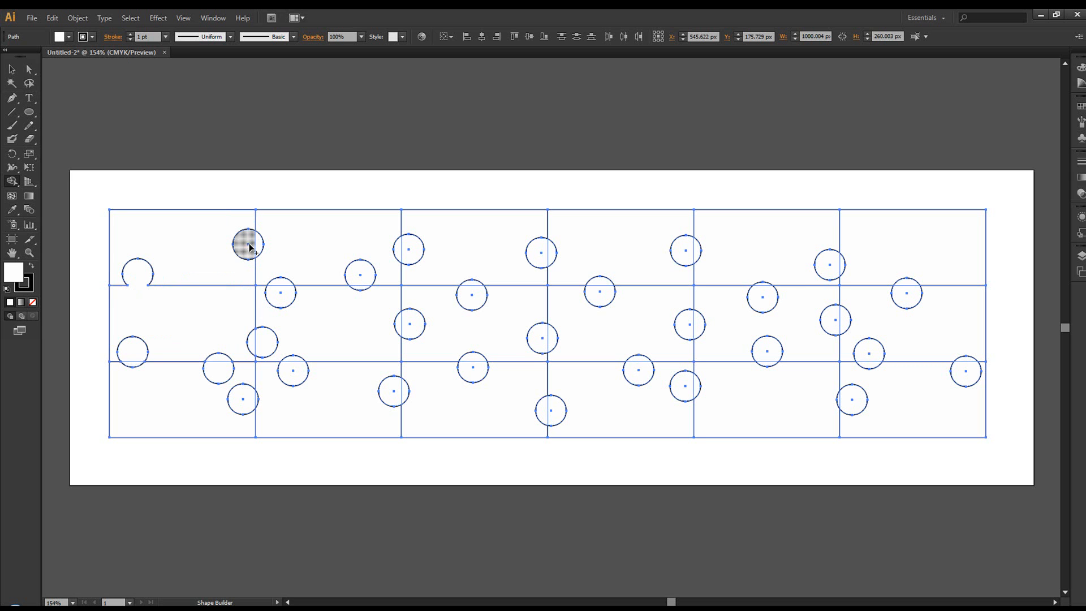
- Merge the remaining circles into neighbouring cells with Shape Builder to form interlocking puzzle pieces
{"action": "left_click_drag", "start_coordinate": [249, 248], "coordinate": [278, 252]}
{"action": "mouse_move", "coordinate": [281, 289]}
{"action": "left_mouse_down"}
{"action": "mouse_move", "coordinate": [284, 306]}
{"action": "mouse_move", "coordinate": [286, 272]}
{"action": "left_mouse_up"}
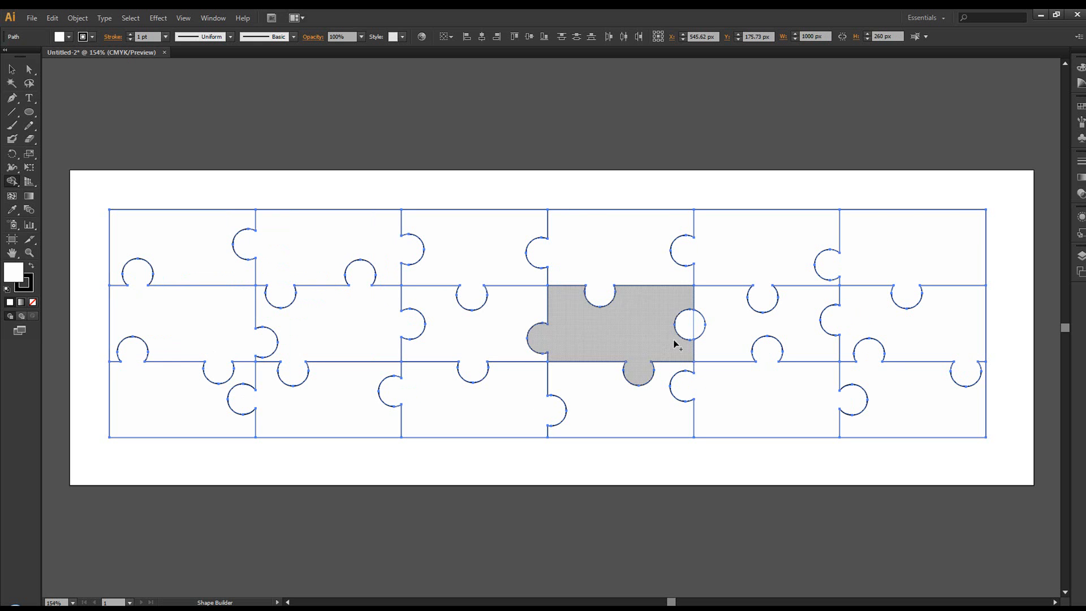
{"action": "mouse_move", "coordinate": [686, 323]}
{"action": "left_mouse_down"}
{"action": "mouse_move", "coordinate": [708, 322]}
{"action": "mouse_move", "coordinate": [729, 351]}
{"action": "left_mouse_up"}
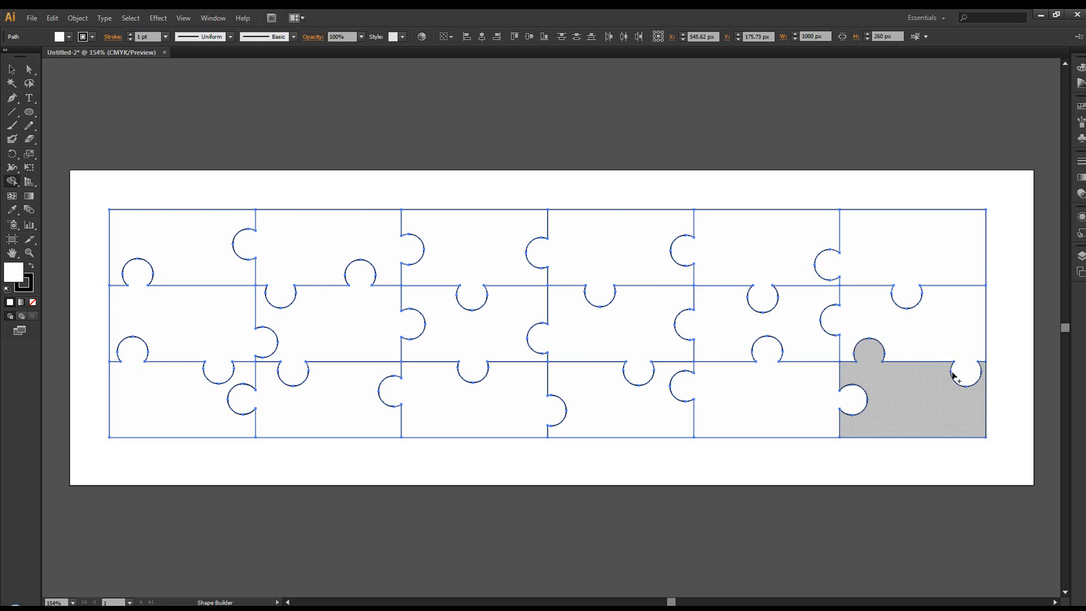
- Select all the puzzle pieces and set their fill to None
{"action": "left_click", "coordinate": [12, 69]}
{"action": "left_click", "coordinate": [52, 18]}
{"action": "left_click_drag", "start_coordinate": [96, 197], "coordinate": [960, 475]}
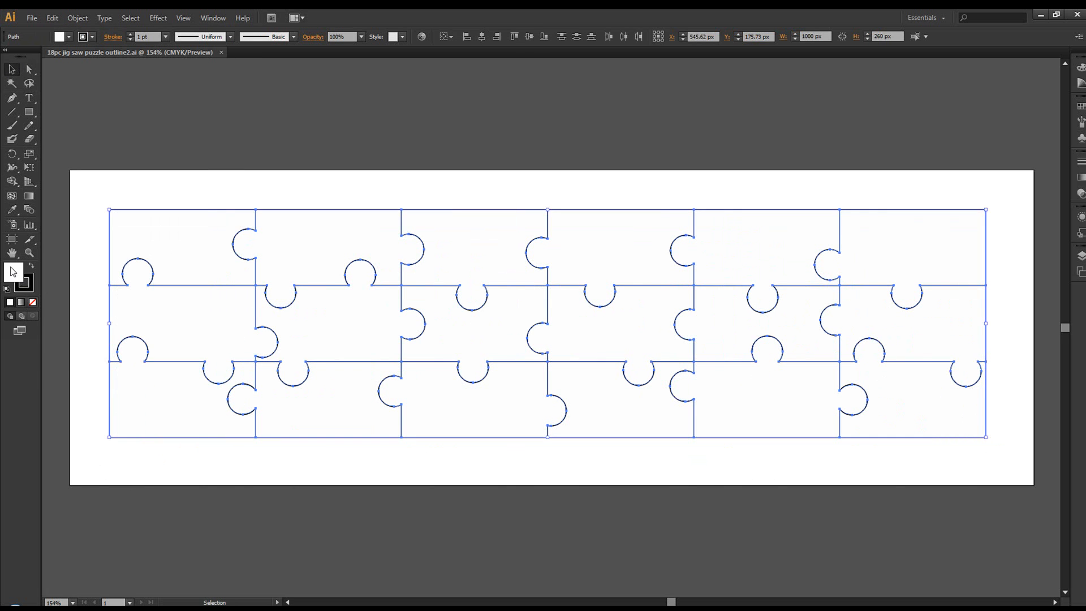
{"action": "left_click", "coordinate": [32, 303]}
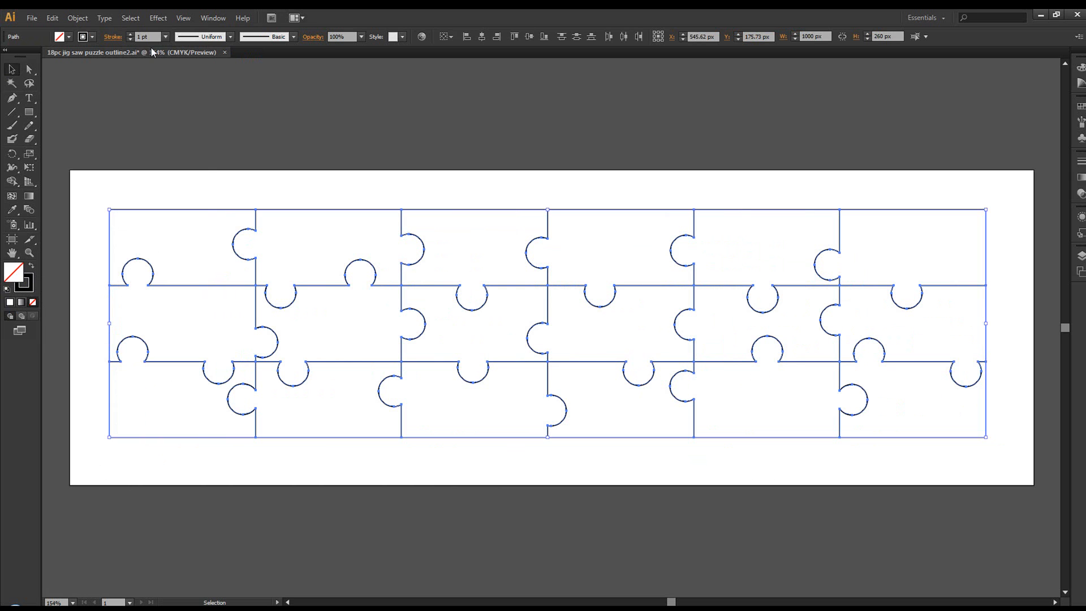
- Copy the puzzle outline, switch to Photoshop and paste it over the TEXT image as a Smart Object
{"action": "left_click", "coordinate": [52, 18]}
{"action": "left_click", "coordinate": [69, 73]}
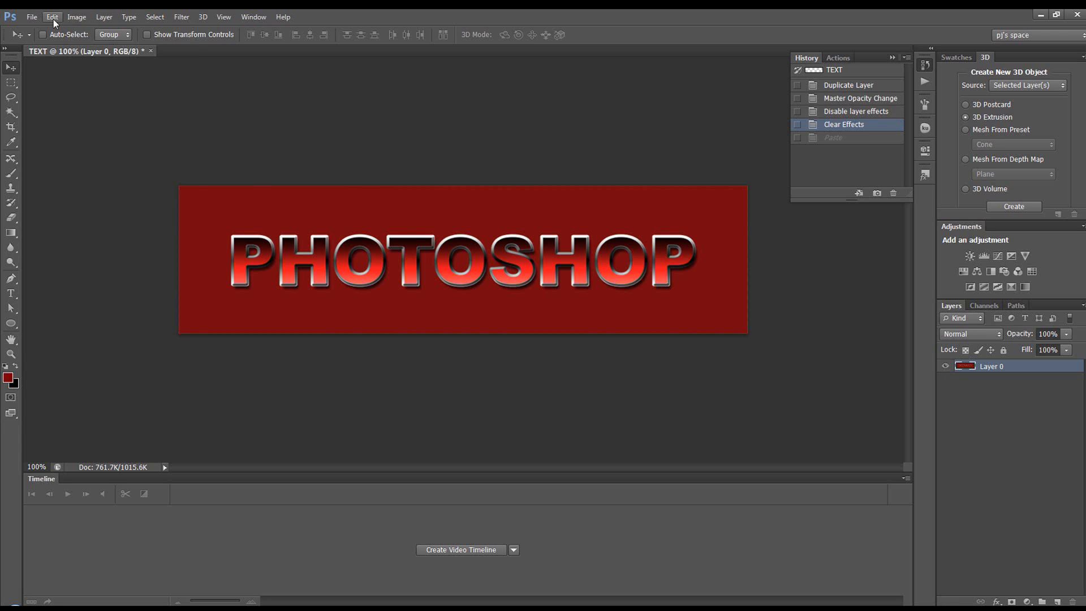
{"action": "left_click", "coordinate": [53, 18]}
{"action": "left_click", "coordinate": [73, 100]}
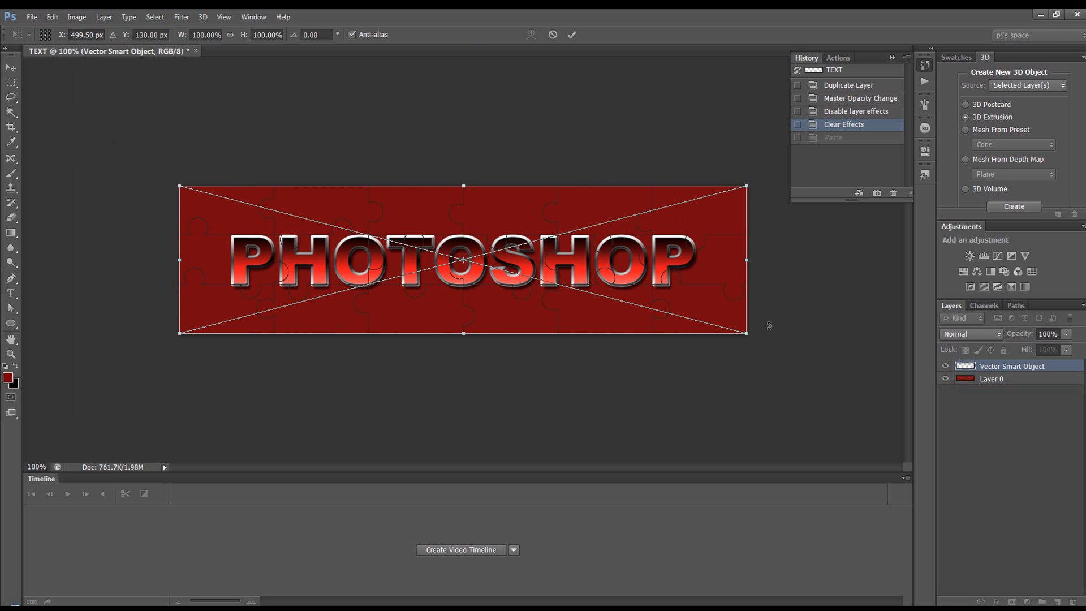
{"action": "left_click", "coordinate": [572, 35]}
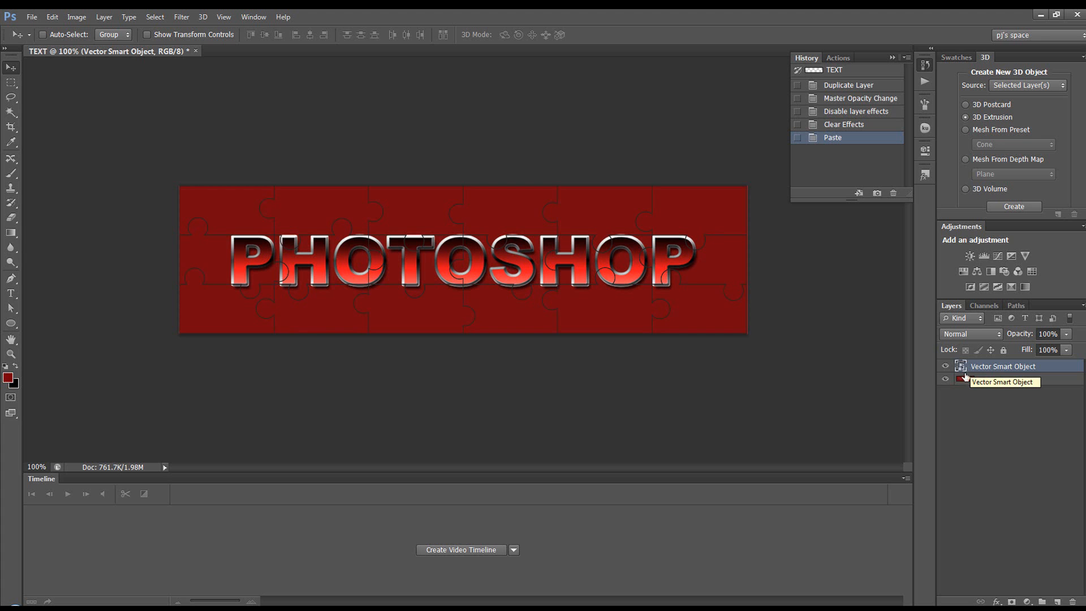
- Rename the pasted Smart Object layer as path
{"action": "double_click", "coordinate": [992, 367]}
{"action": "type", "text": "path"}
{"action": "key", "text": "Return"}
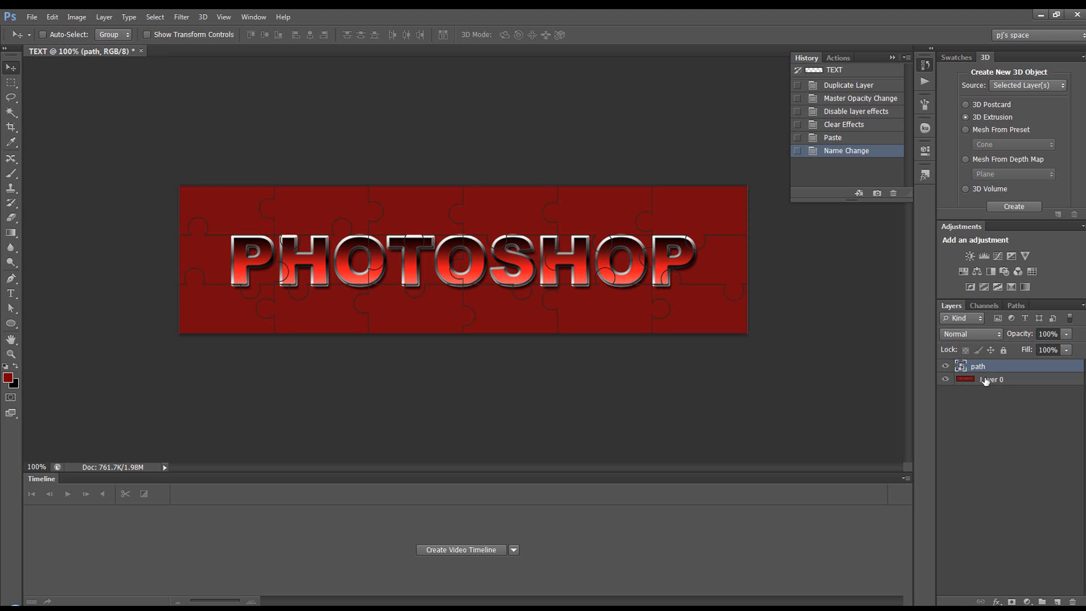
- Select the upper-left corner puzzle piece on the path layer with the Magic Wand tool
{"action": "left_click", "coordinate": [985, 380]}
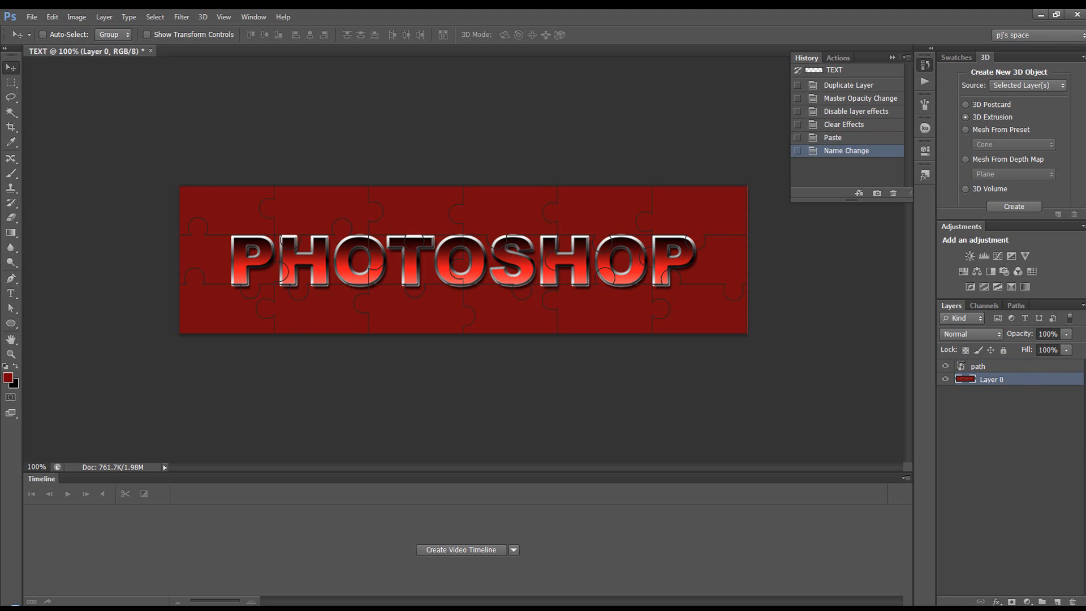
{"action": "left_click", "coordinate": [996, 368]}
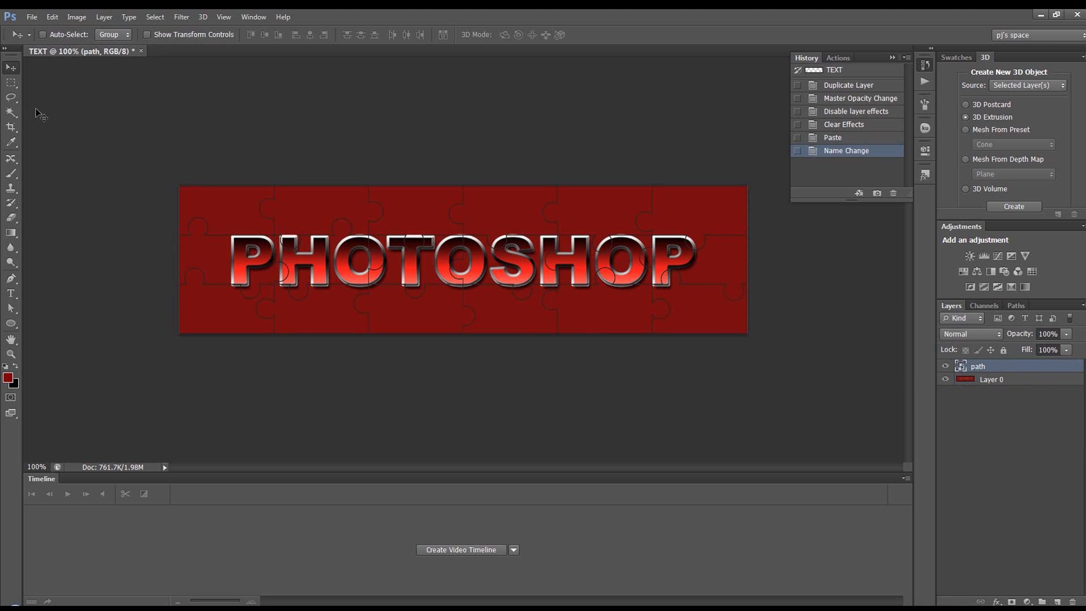
{"action": "left_click", "coordinate": [11, 112]}
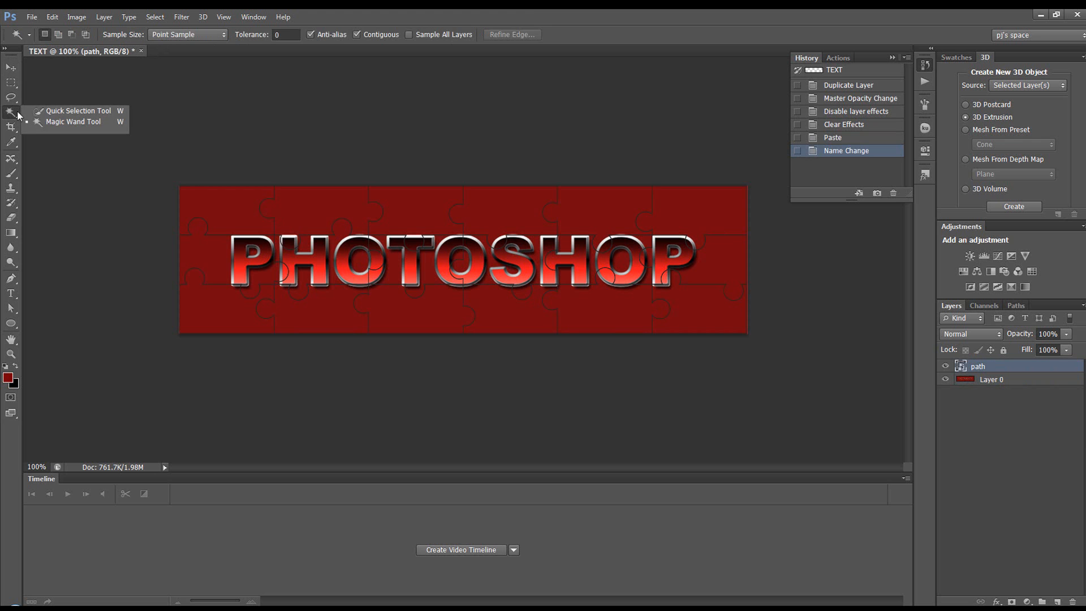
{"action": "left_click", "coordinate": [52, 122]}
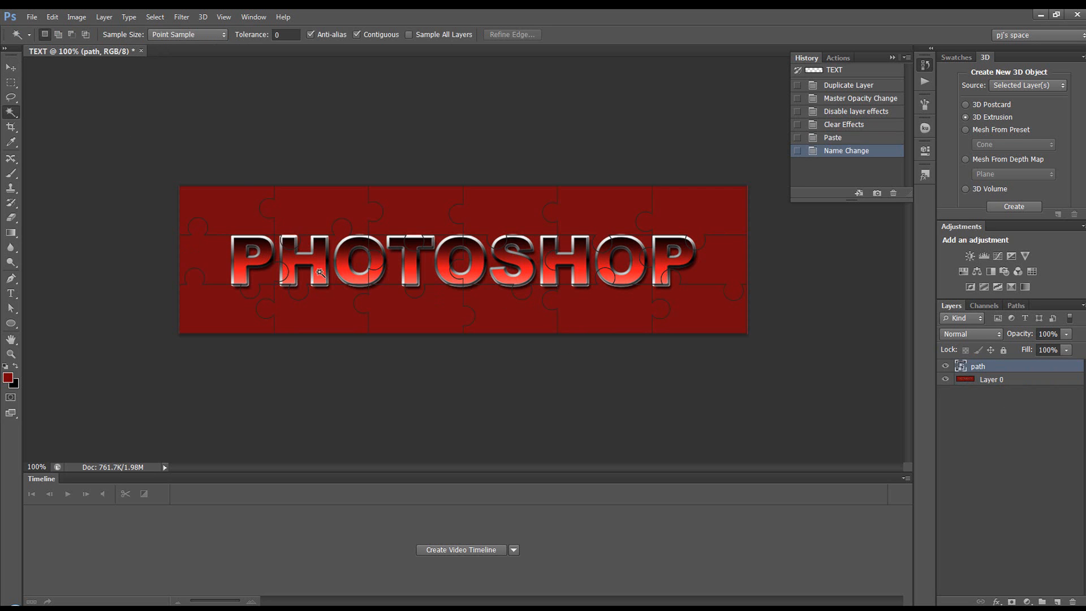
{"action": "left_click", "coordinate": [436, 300]}
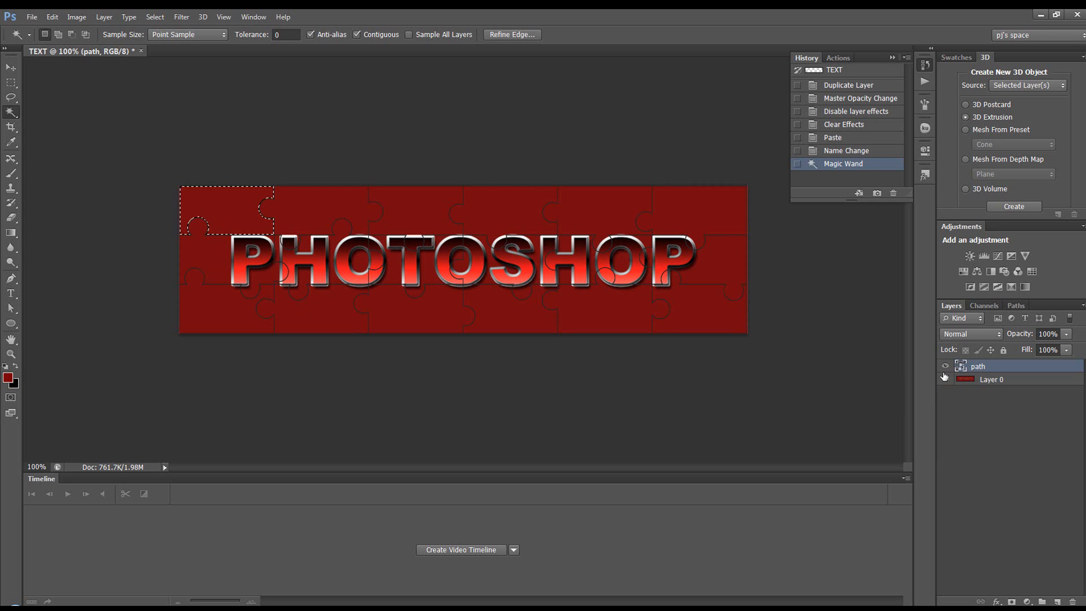
- Copy the selected piece from Layer 0 to a new layer and check that layer in isolation
{"action": "left_click", "coordinate": [975, 380]}
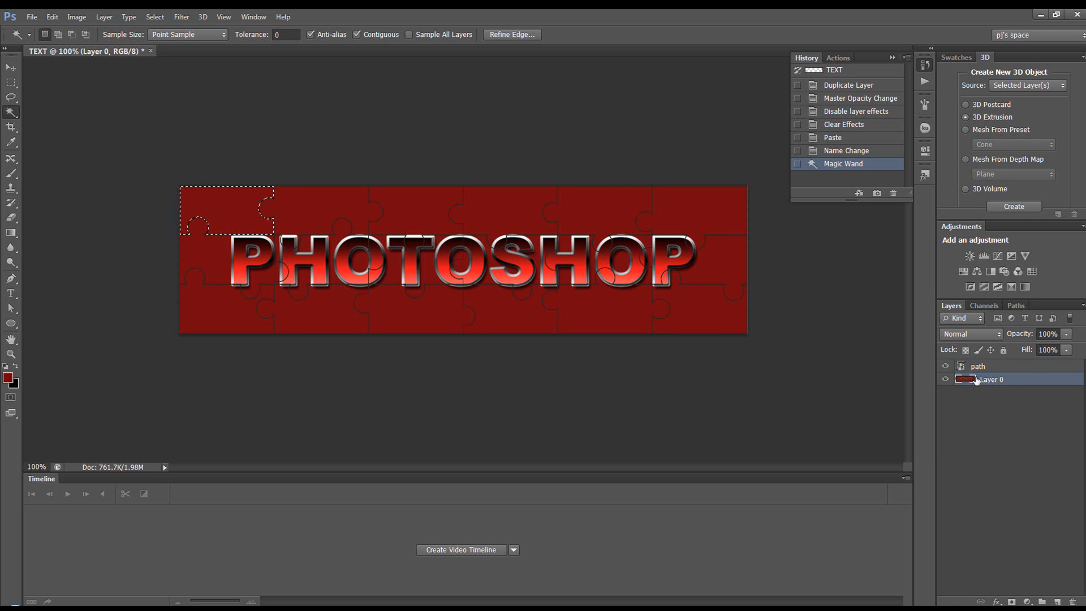
{"action": "key", "text": "ctrl+j"}
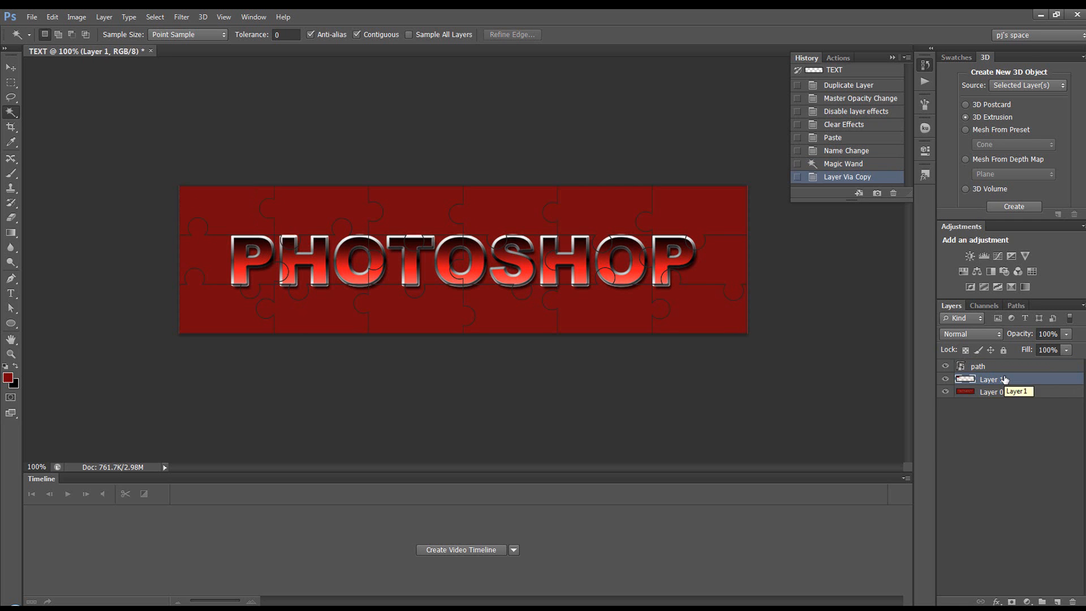
{"action": "left_click", "coordinate": [946, 381], "text": "alt"}
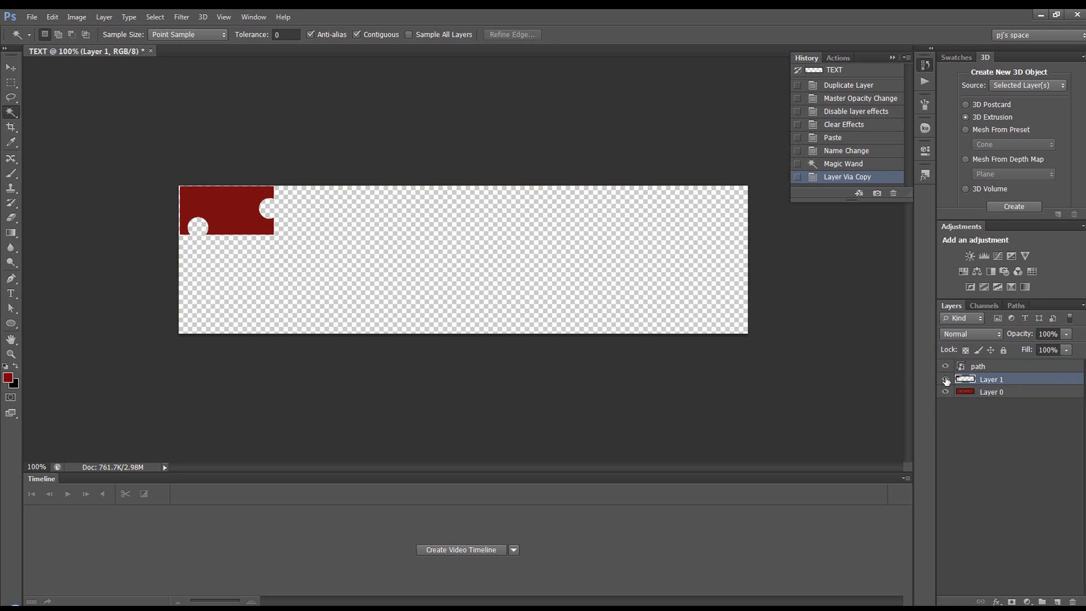
{"action": "left_click", "coordinate": [946, 380], "text": "alt"}
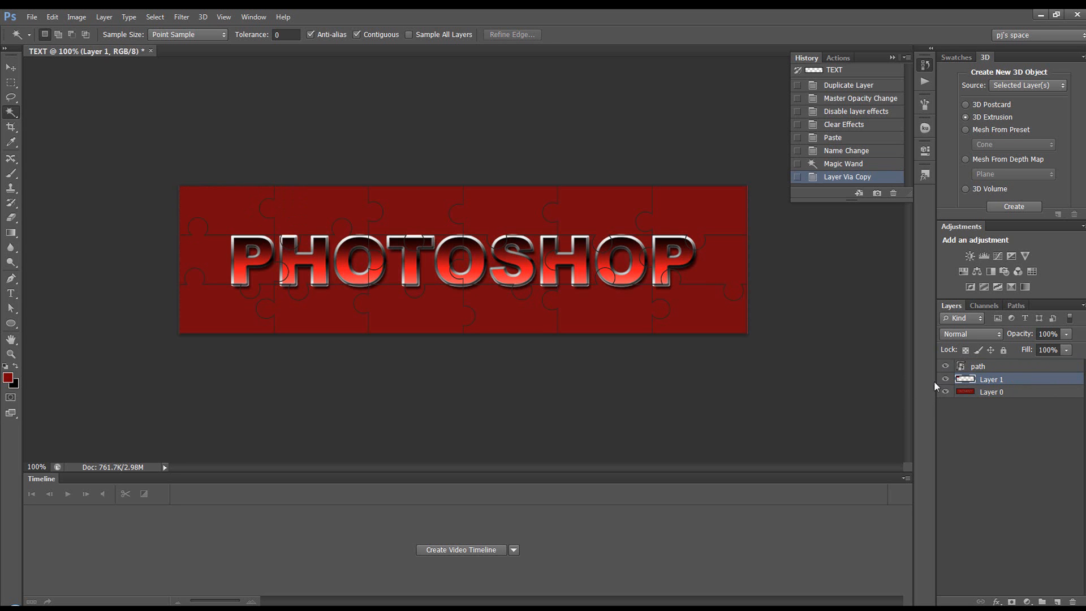
- Copy each remaining puzzle piece from Layer 0 to its own layer, using Magic Wand selections made on the path layer
{"action": "left_click", "coordinate": [978, 367]}
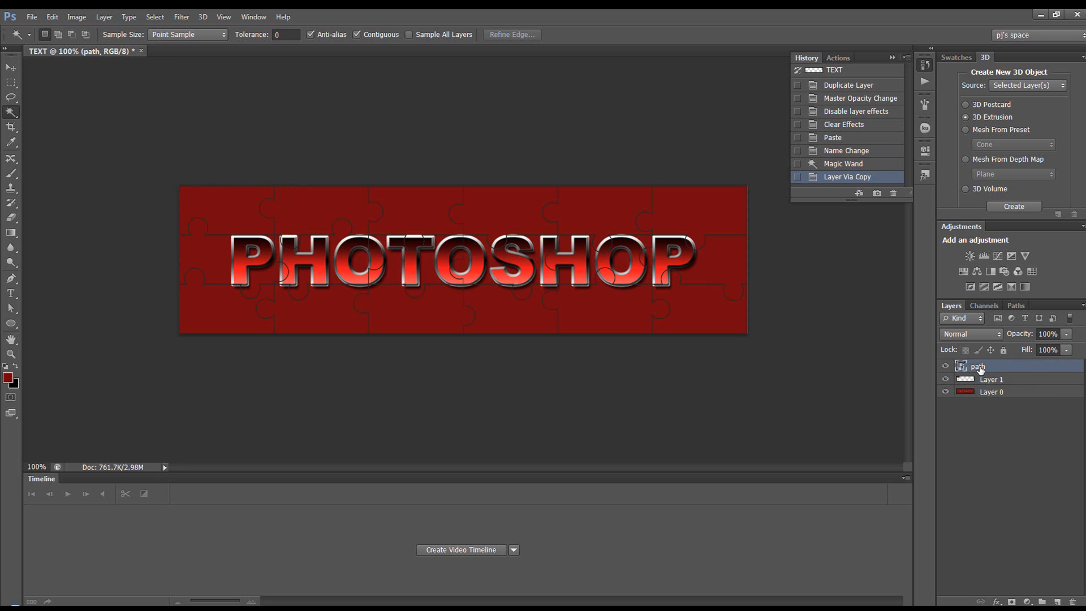
{"action": "left_click", "coordinate": [355, 213]}
{"action": "left_click", "coordinate": [991, 392]}
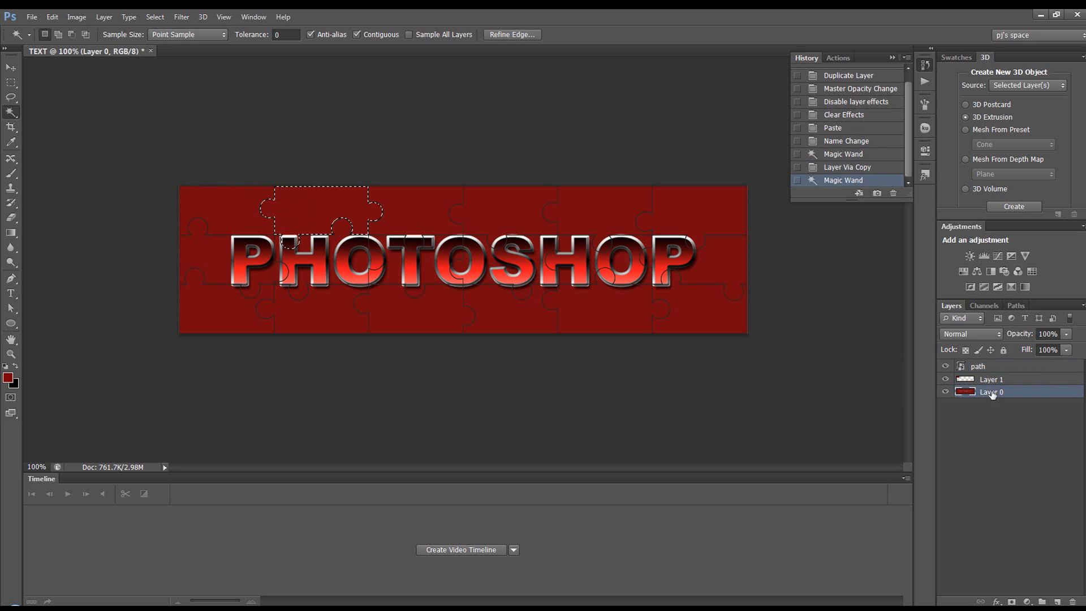
{"action": "key", "text": "ctrl+j"}
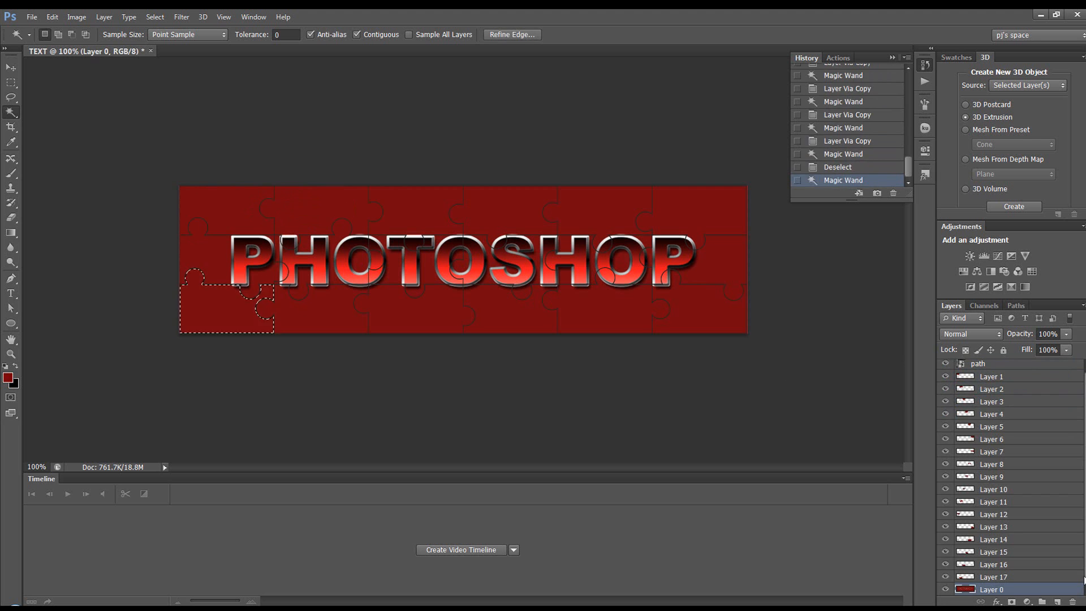
{"action": "key", "text": "ctrl+j"}
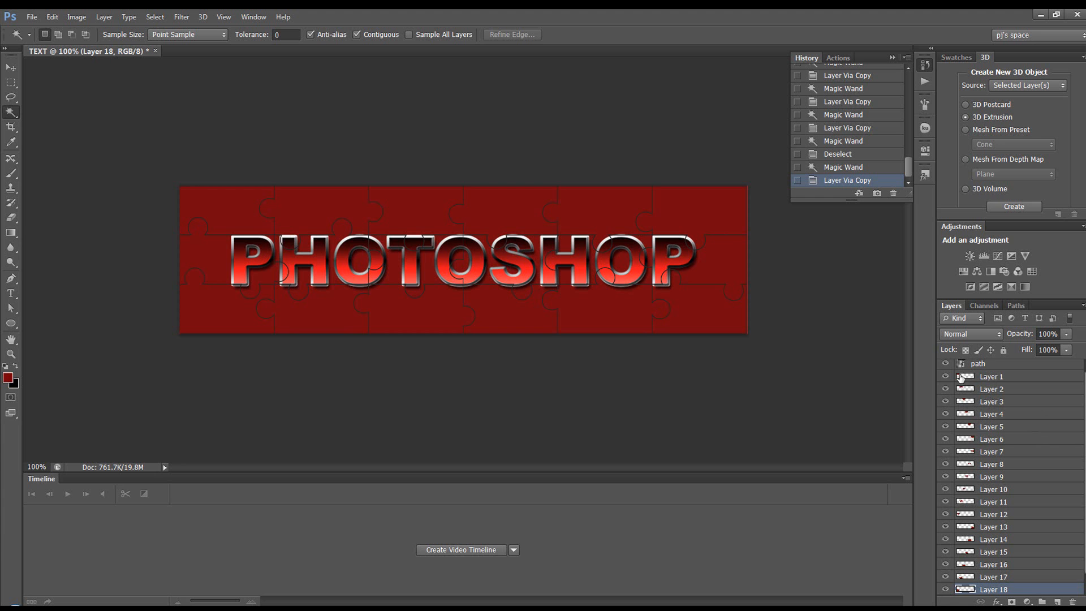
- Isolate Layer 5 to inspect its puzzle piece, and show all layers again
{"action": "left_click_drag", "start_coordinate": [1084, 373], "coordinate": [1080, 371]}
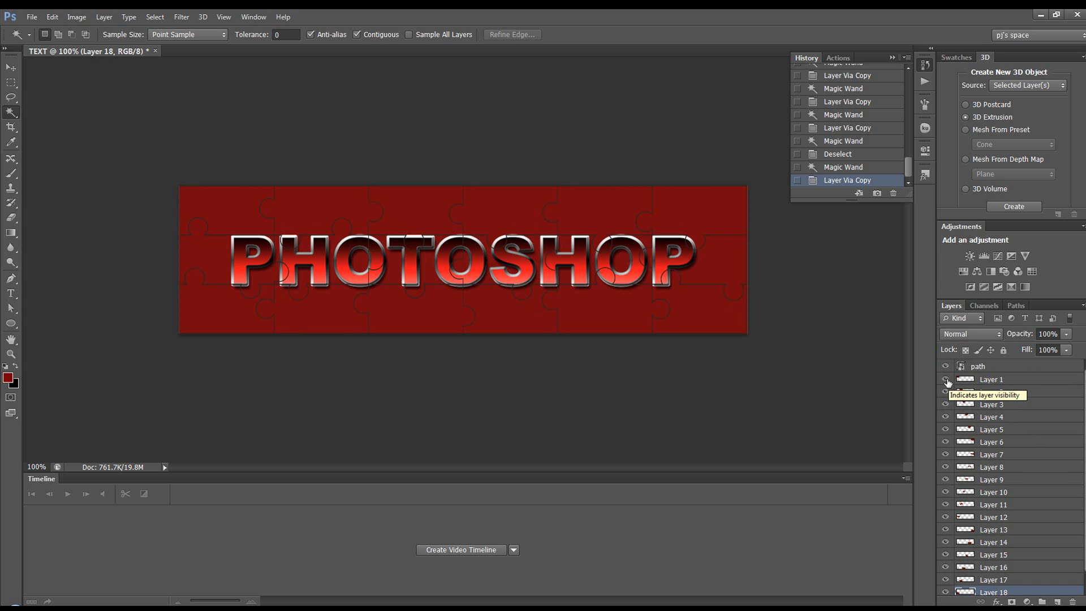
{"action": "left_click", "coordinate": [945, 430], "text": "alt"}
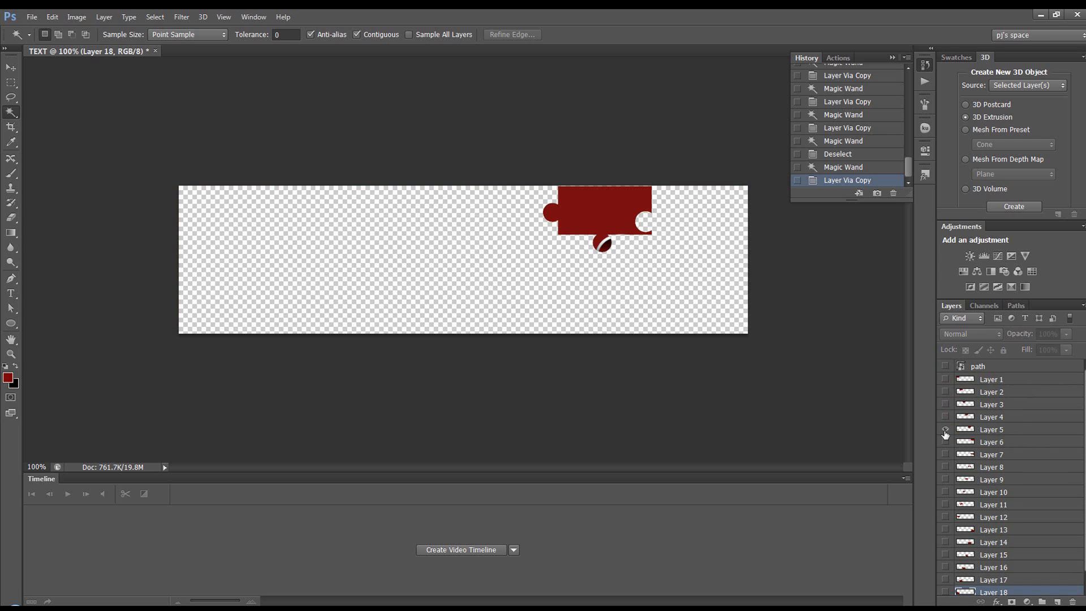
{"action": "left_click", "coordinate": [945, 430], "text": "alt"}
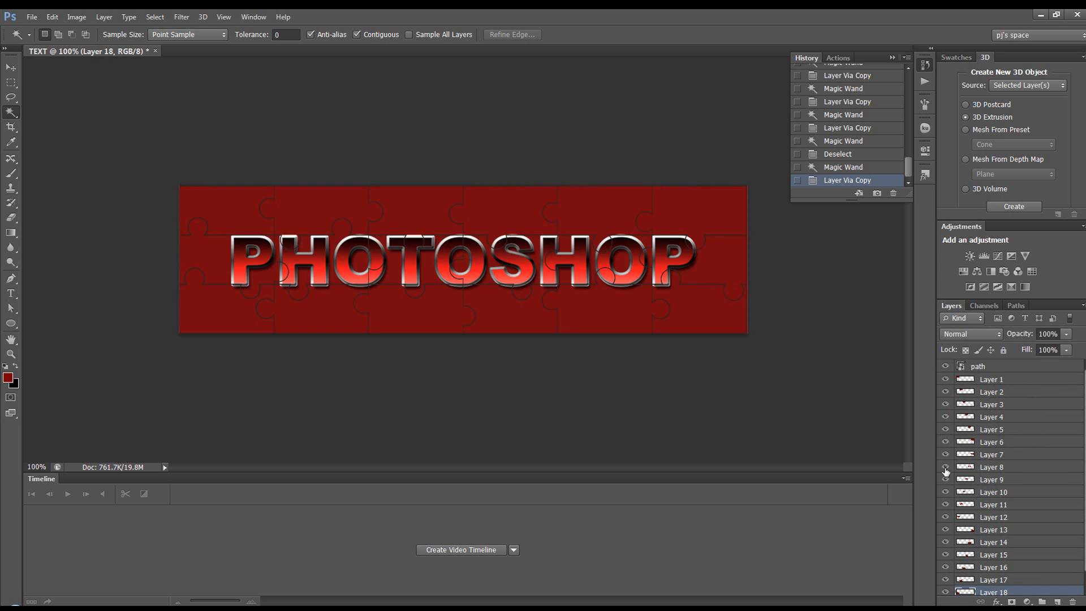
- Isolate Layer 9 to inspect its puzzle piece, and show all layers again
{"action": "left_click", "coordinate": [945, 480], "text": "alt"}
{"action": "left_click", "coordinate": [945, 479], "text": "alt"}
- Detach Actions from the History group as a floating window, enlarged to show the full action names and placed clear of History
{"action": "left_click_drag", "start_coordinate": [837, 59], "coordinate": [840, 294]}
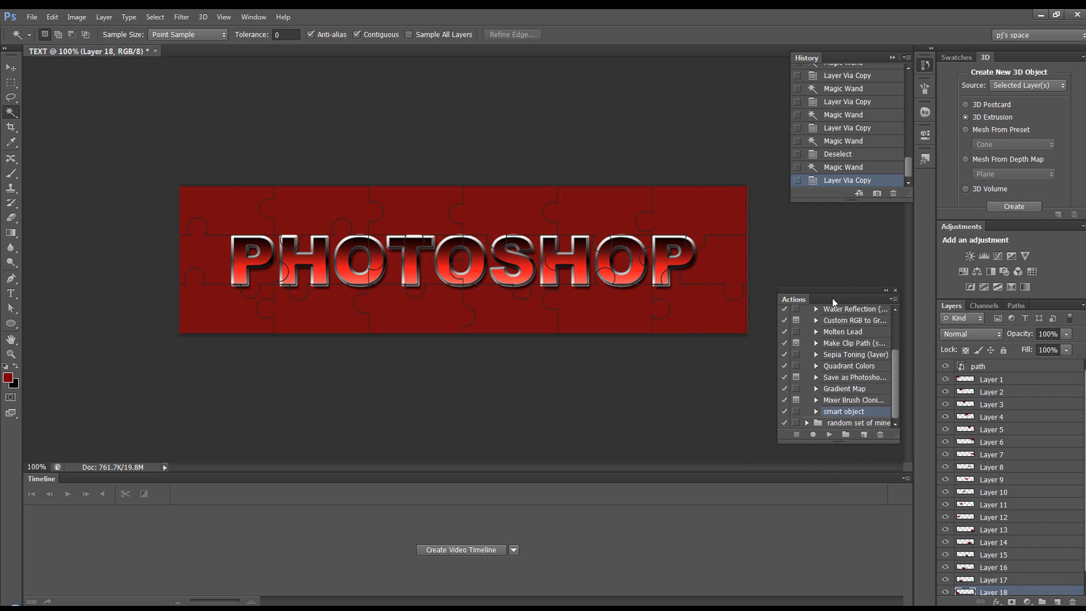
{"action": "left_click_drag", "start_coordinate": [833, 296], "coordinate": [816, 232]}
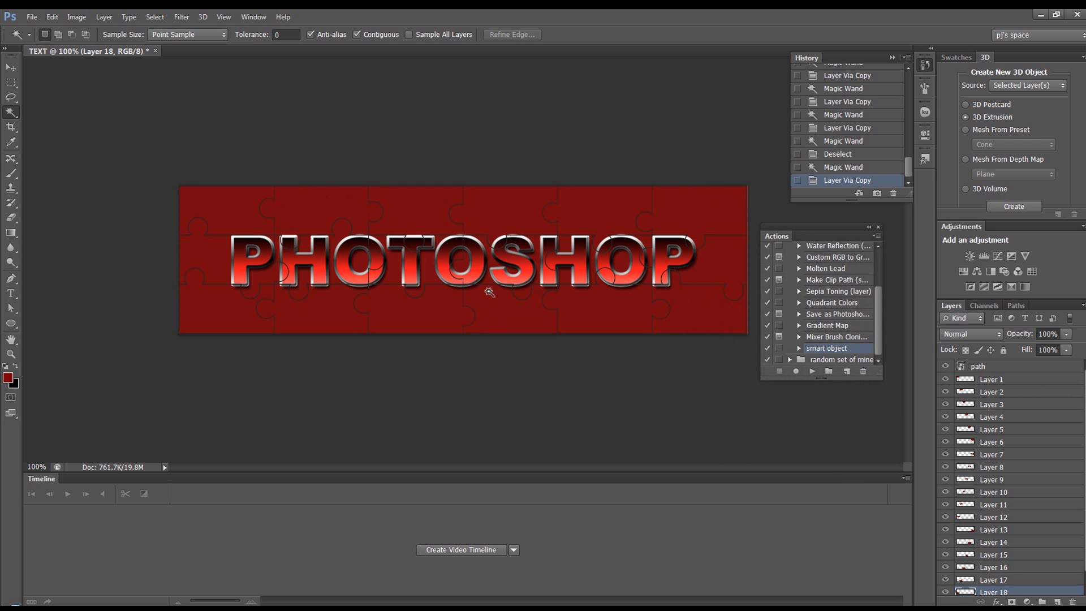
{"action": "left_click_drag", "start_coordinate": [764, 377], "coordinate": [746, 401]}
{"action": "left_click_drag", "start_coordinate": [796, 236], "coordinate": [819, 251]}
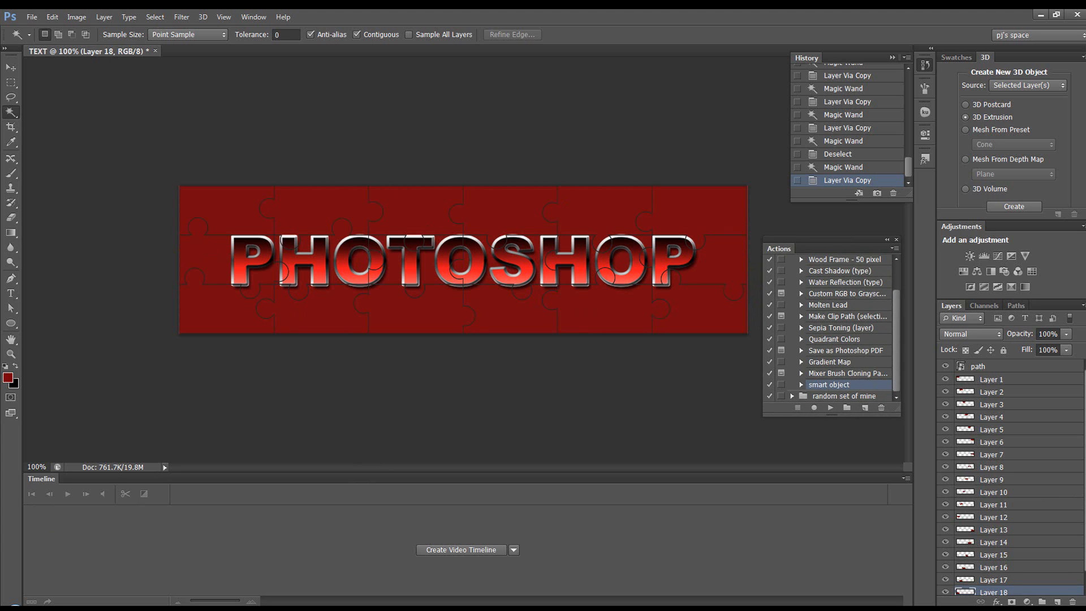
{"action": "scroll", "coordinate": [976, 509], "scroll_direction": "down", "scroll_amount": 1}
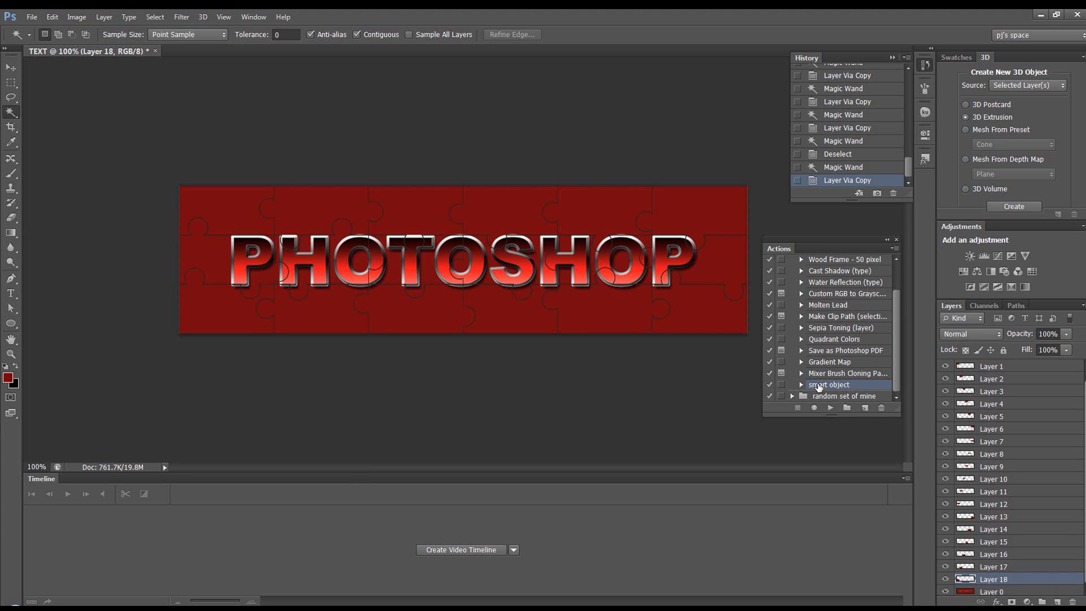
{"action": "left_click_drag", "start_coordinate": [829, 250], "coordinate": [827, 410]}
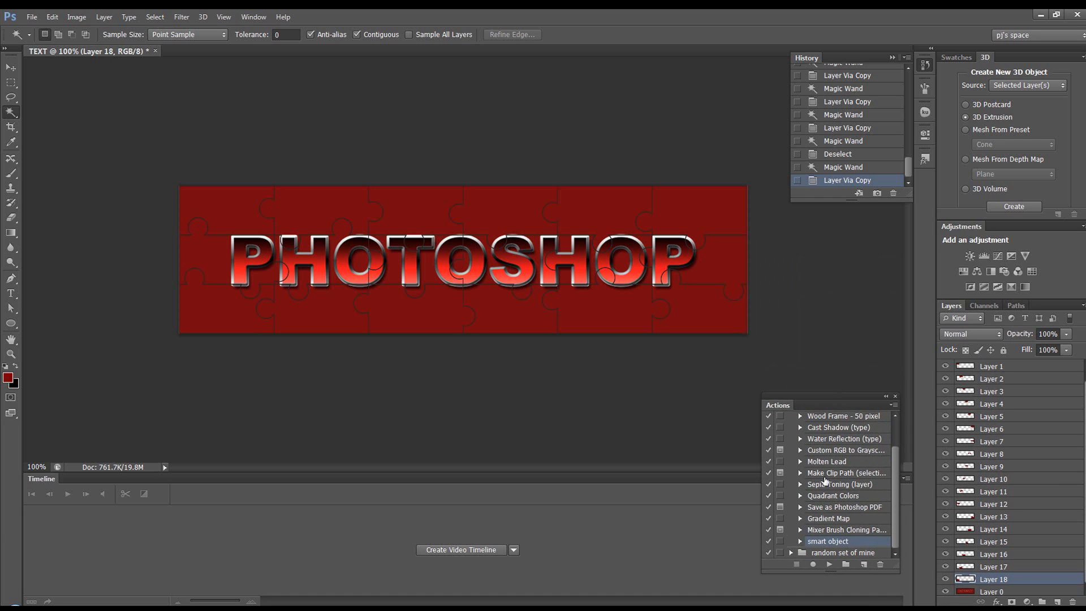
- Look through the "random set of mine" action set, collapse it, and return to the smart object action
{"action": "left_click", "coordinate": [822, 553]}
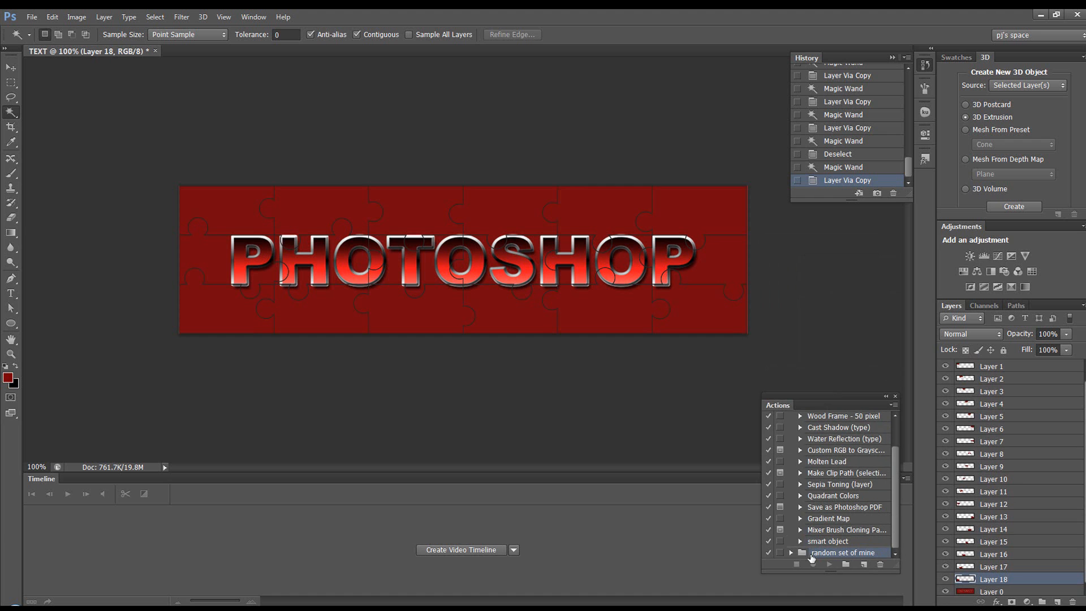
{"action": "left_click", "coordinate": [791, 553]}
{"action": "scroll", "coordinate": [892, 522], "scroll_direction": "down", "scroll_amount": 1}
{"action": "scroll", "coordinate": [892, 523], "scroll_direction": "down", "scroll_amount": 1}
{"action": "left_click", "coordinate": [791, 497]}
{"action": "left_click", "coordinate": [824, 543]}
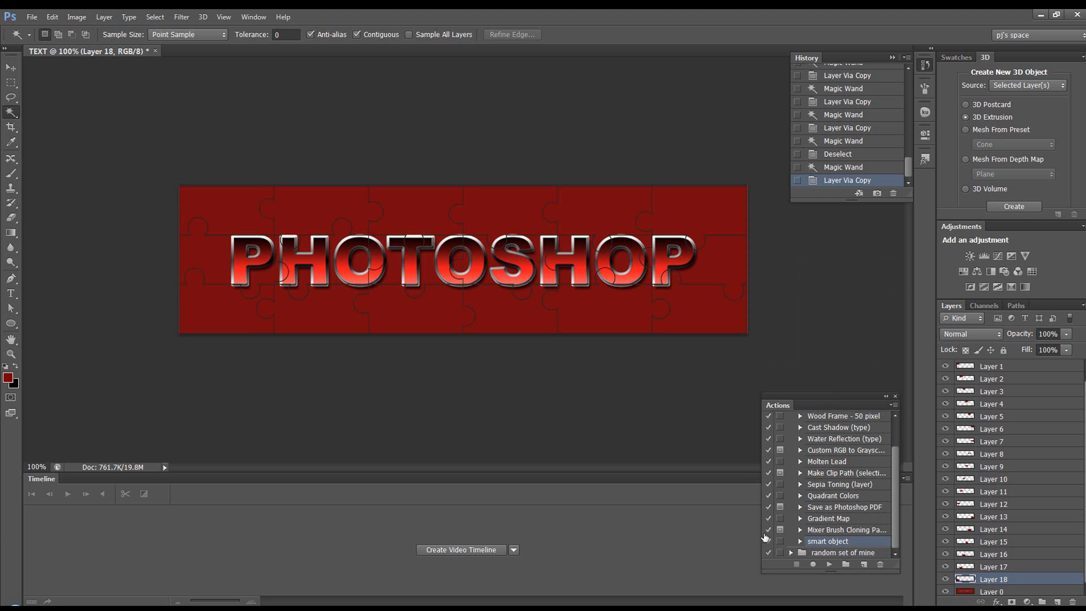
{"action": "left_click_drag", "start_coordinate": [837, 408], "coordinate": [842, 241]}
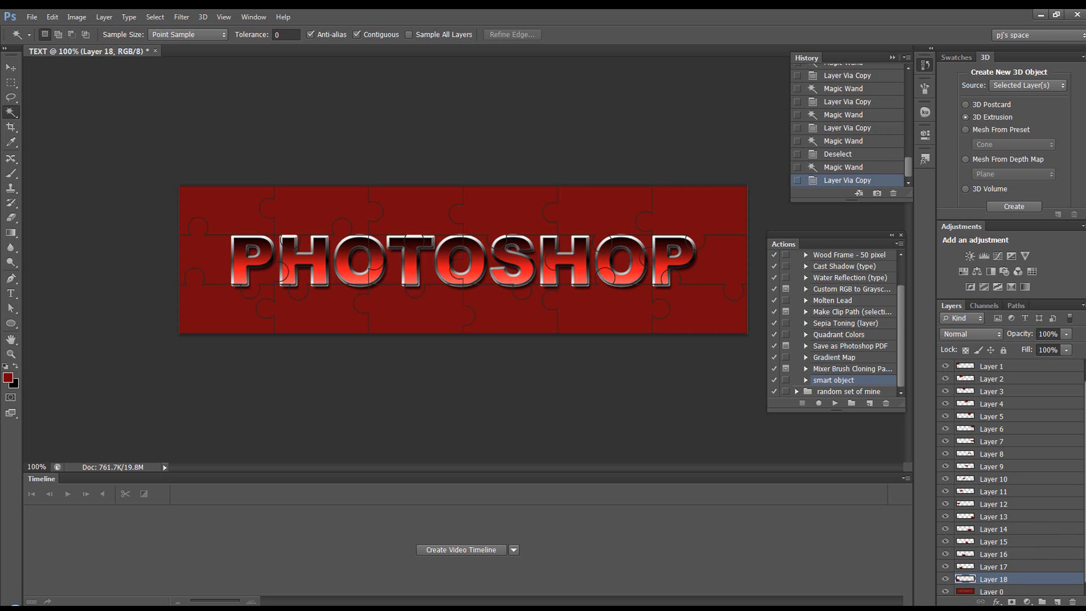
- Convert Layer 1, Layer 2 and Layer 3 to smart objects by playing the smart object action on each
{"action": "scroll", "coordinate": [1011, 391], "scroll_direction": "up", "scroll_amount": 1}
{"action": "left_click", "coordinate": [1010, 382]}
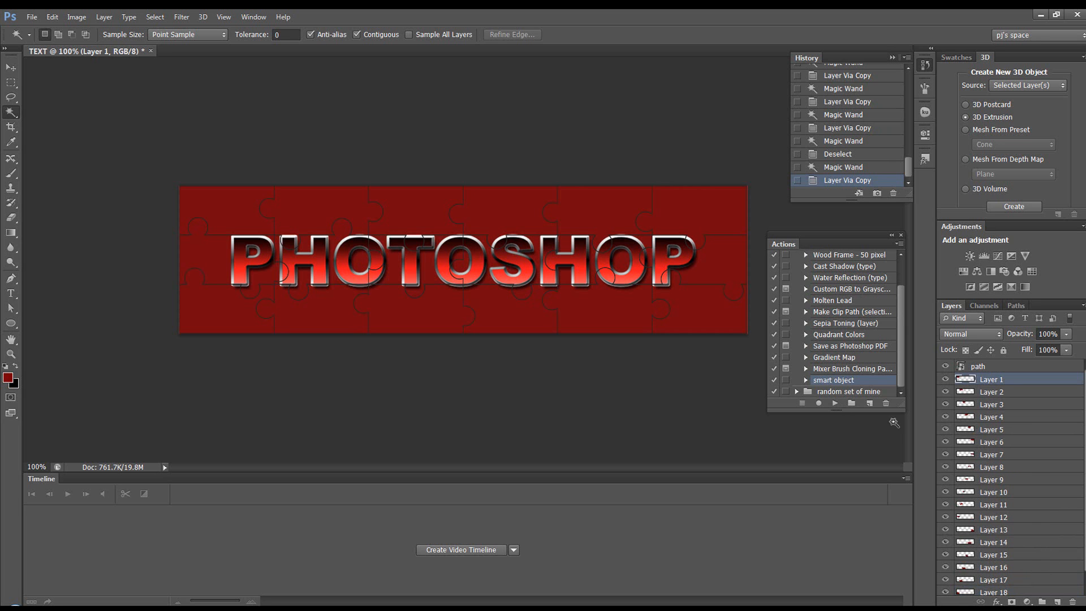
{"action": "left_click", "coordinate": [835, 403]}
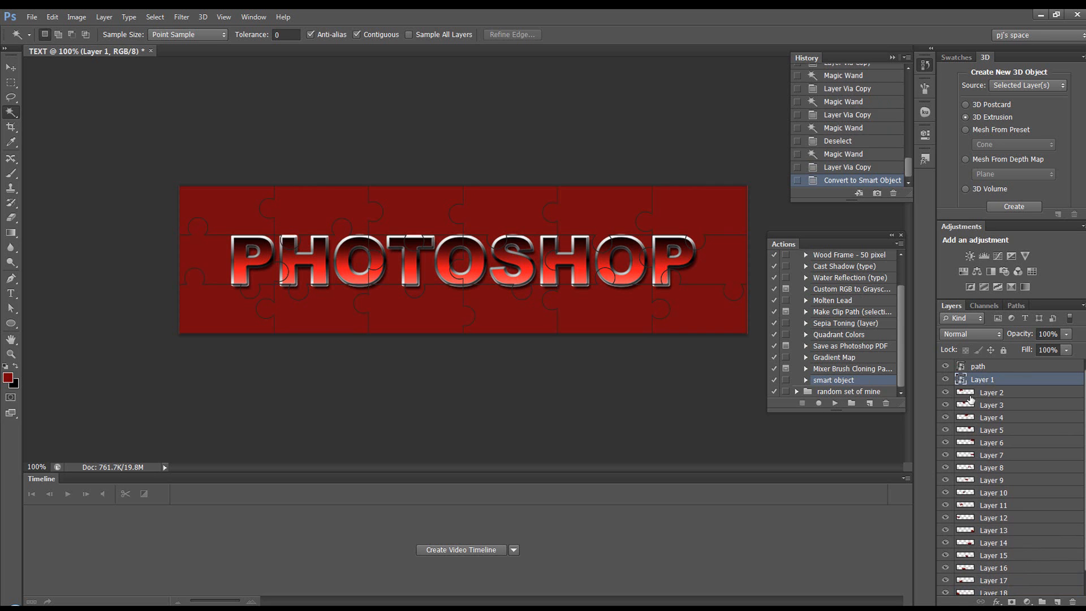
{"action": "left_click", "coordinate": [836, 403]}
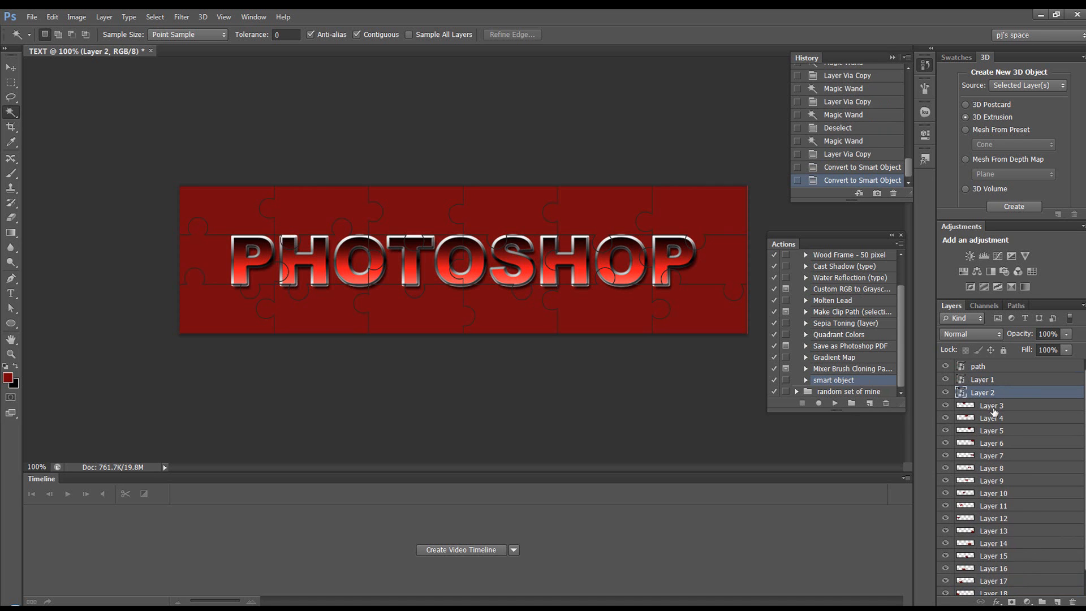
{"action": "left_click", "coordinate": [970, 410]}
{"action": "left_click", "coordinate": [836, 404]}
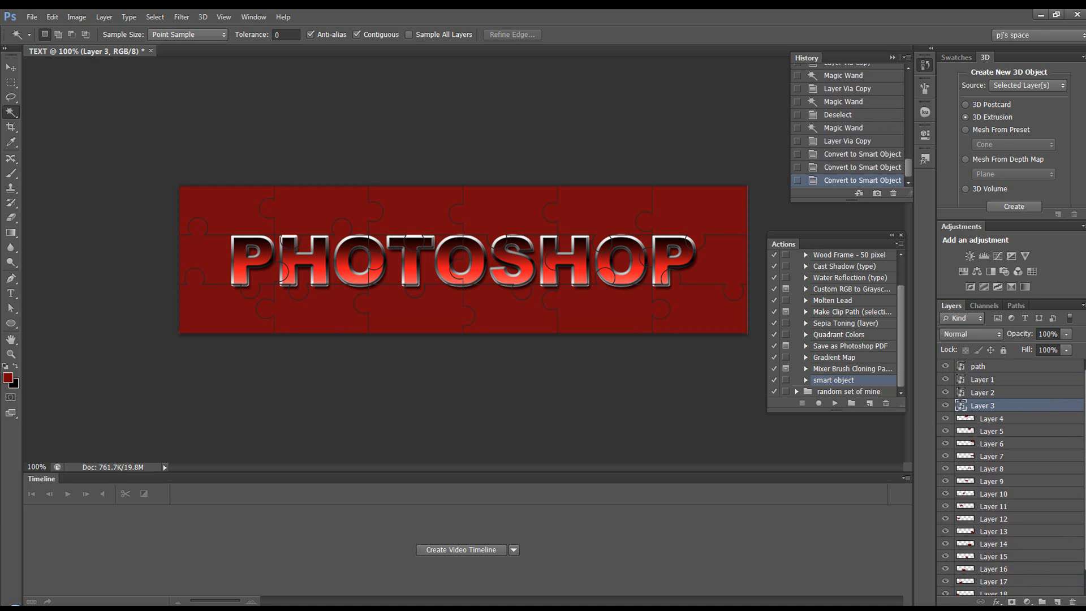
- Hide Layer 0 and convert Layers 4 through 18 to smart objects with the same recorded action
{"action": "scroll", "coordinate": [1011, 477], "scroll_direction": "down", "scroll_amount": 1}
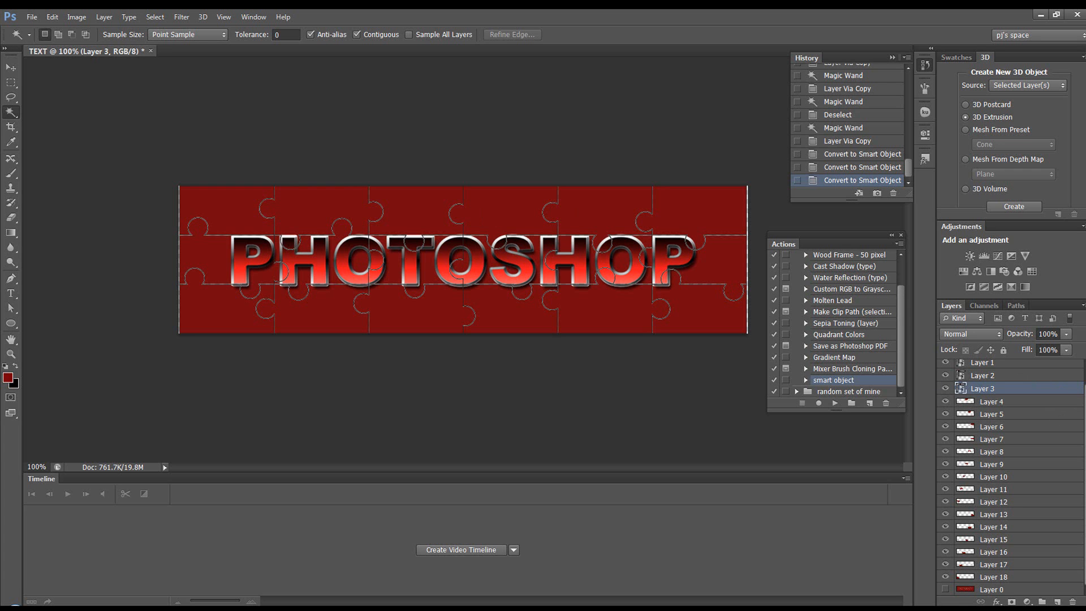
{"action": "left_click", "coordinate": [1054, 401]}
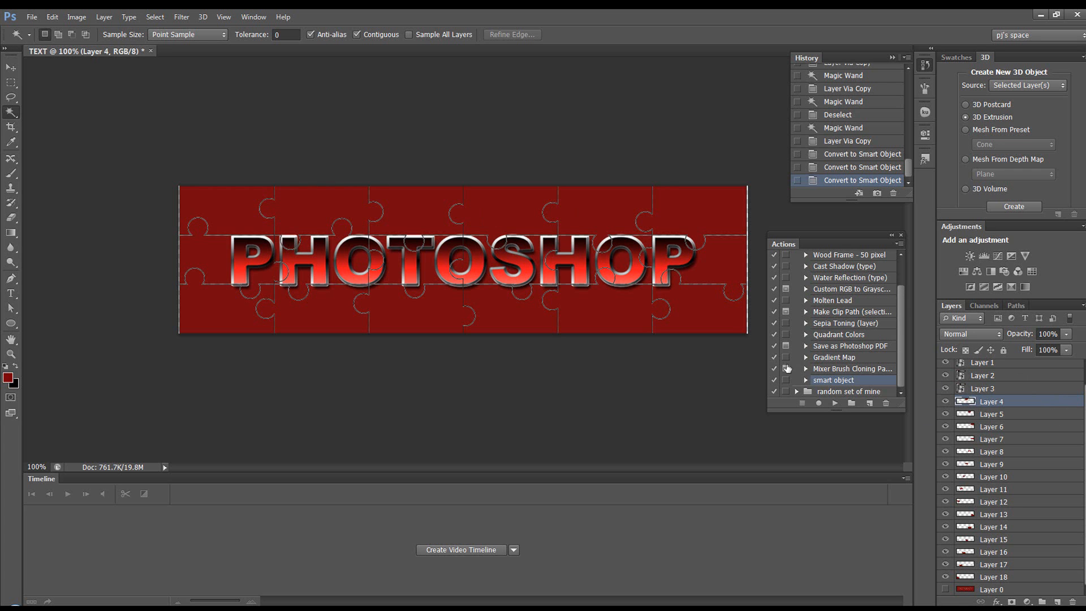
{"action": "left_click", "coordinate": [837, 404]}
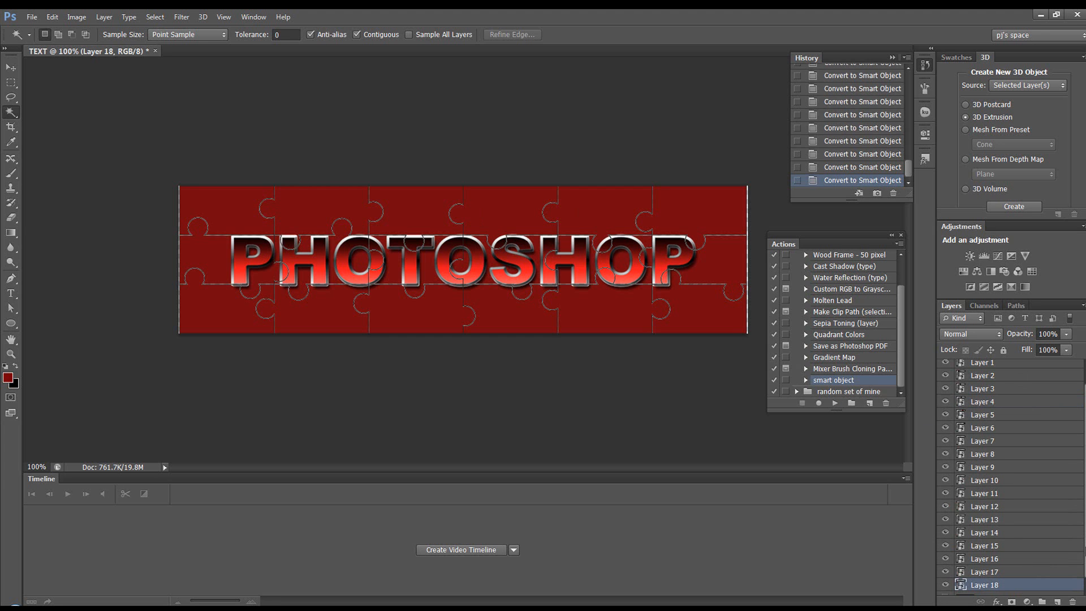
- Select the path layer, toggle its visibility off and on, and review the layers from path down to Layer 0
{"action": "scroll", "coordinate": [1077, 549], "scroll_direction": "up", "scroll_amount": 2}
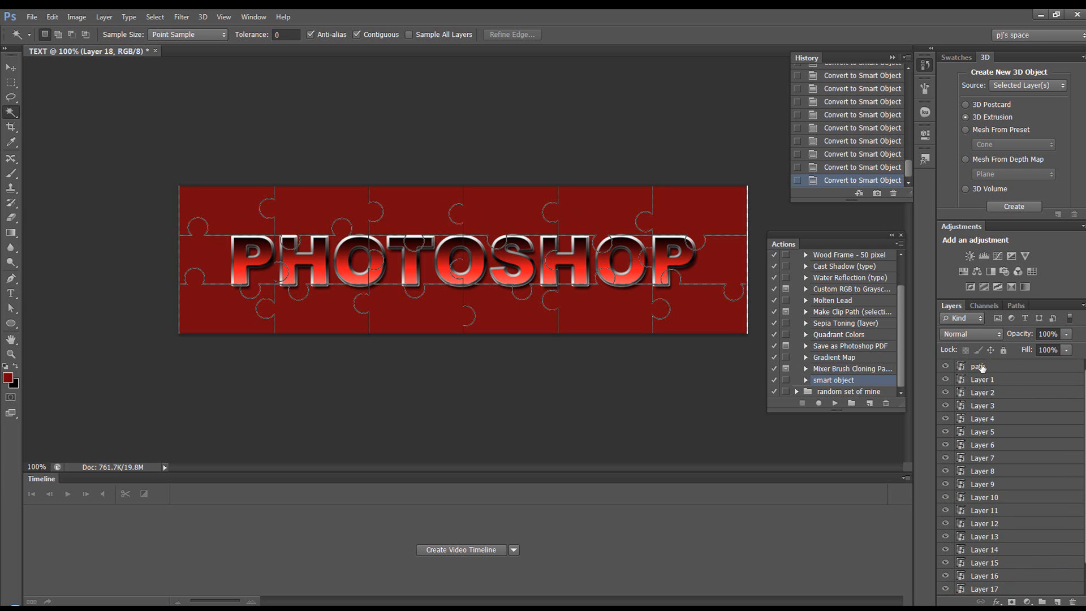
{"action": "left_click", "coordinate": [991, 368]}
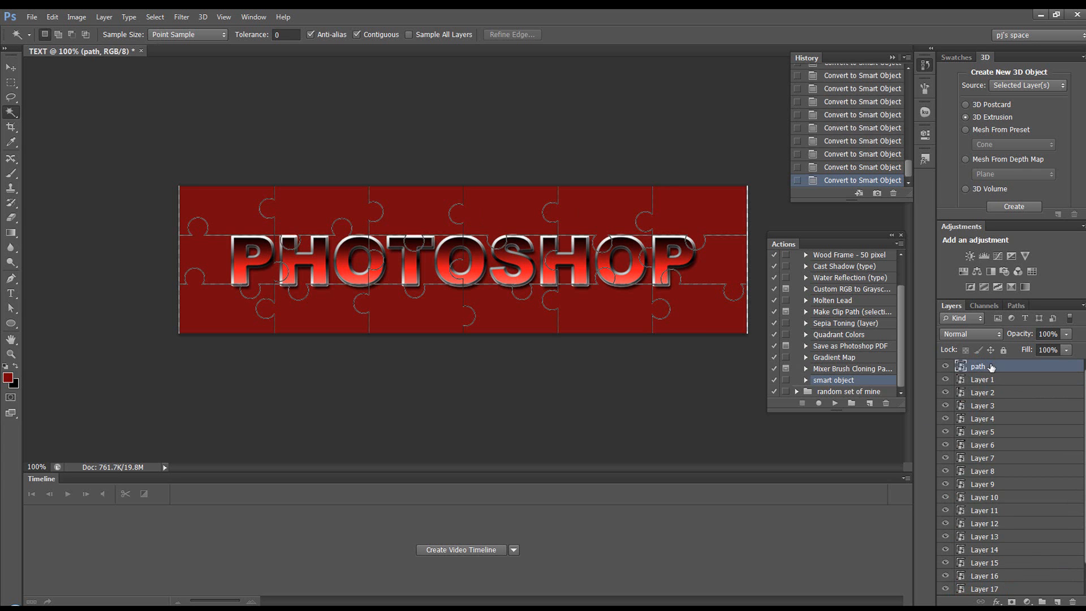
{"action": "left_click", "coordinate": [945, 368]}
{"action": "left_click", "coordinate": [945, 367]}
{"action": "scroll", "coordinate": [1010, 475], "scroll_direction": "down", "scroll_amount": 2}
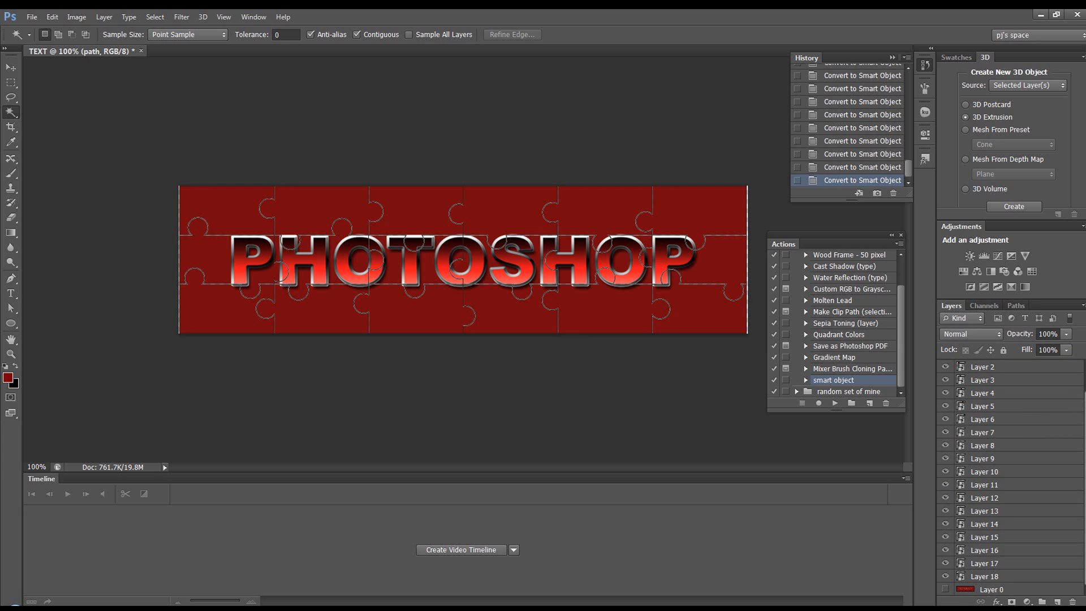
{"action": "scroll", "coordinate": [1010, 475], "scroll_direction": "up", "scroll_amount": 2}
{"action": "scroll", "coordinate": [1010, 475], "scroll_direction": "down", "scroll_amount": 2}
- Show Layer 0 and give it a Color Overlay in dark red 790000 sampled from the background, Normal blend mode, 100% opacity
{"action": "left_click", "coordinate": [995, 590]}
{"action": "left_click", "coordinate": [945, 590]}
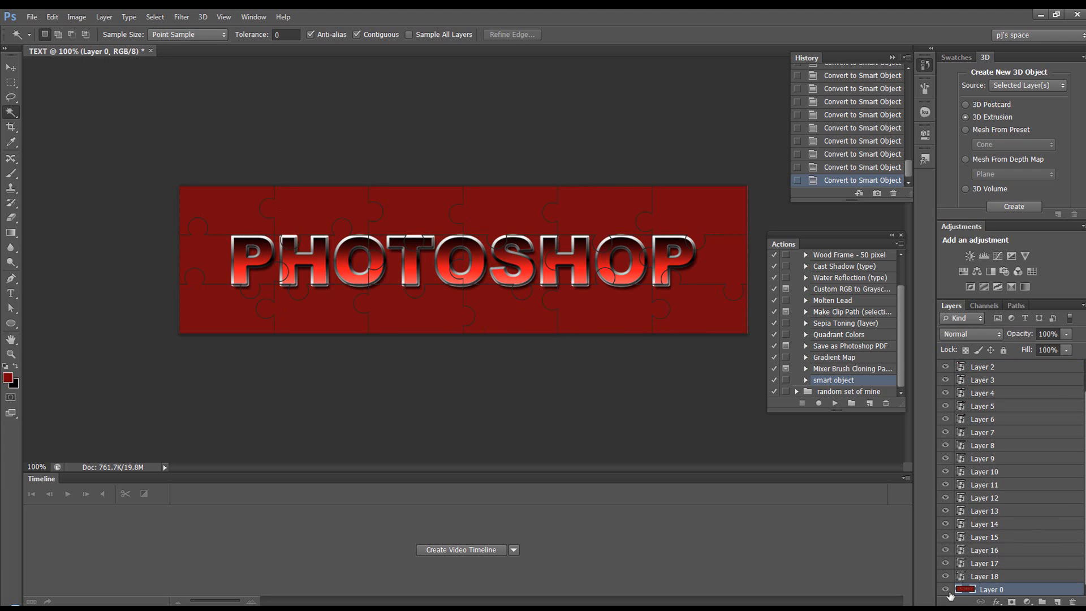
{"action": "double_click", "coordinate": [1040, 590]}
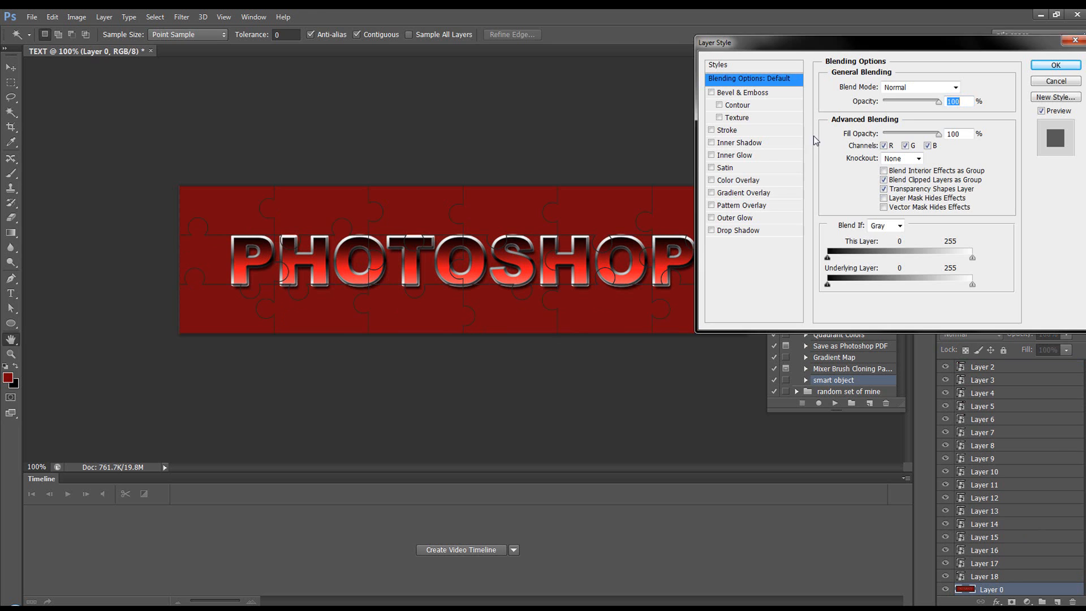
{"action": "left_click", "coordinate": [756, 182]}
{"action": "left_click", "coordinate": [967, 86]}
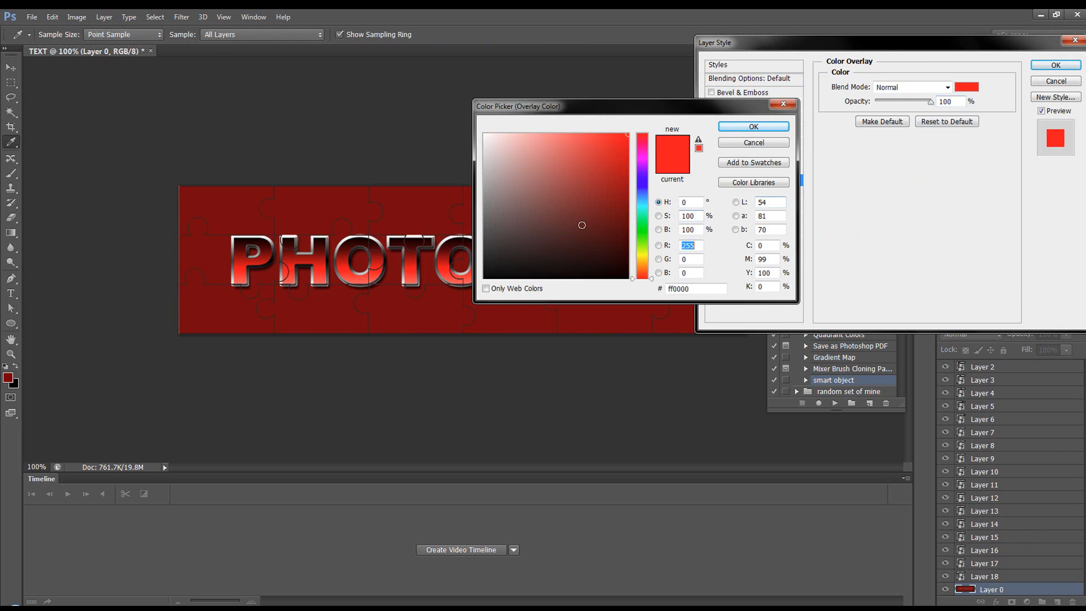
{"action": "left_click", "coordinate": [356, 201]}
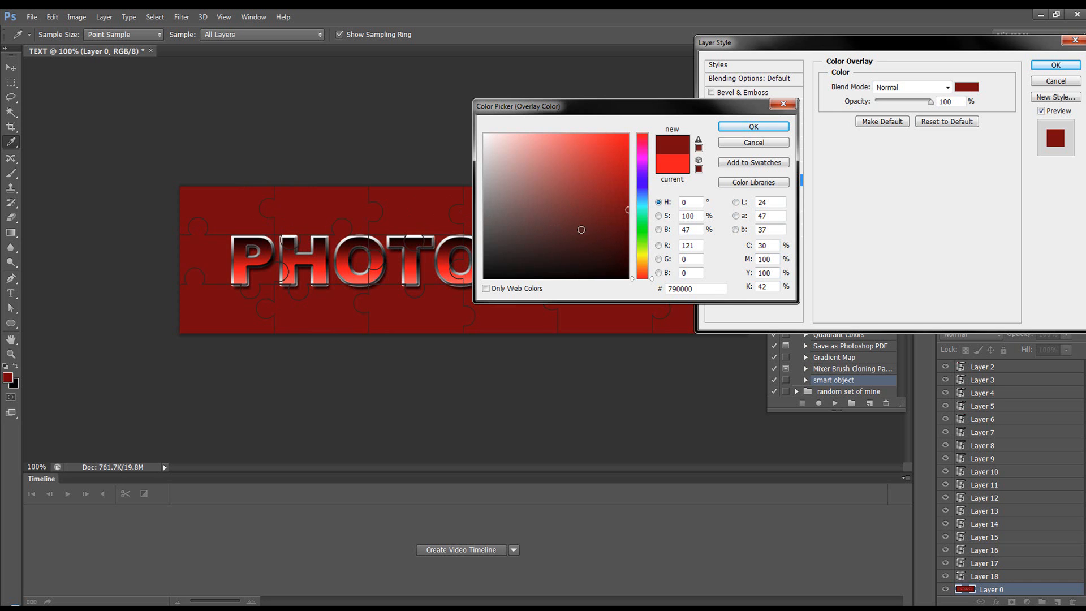
{"action": "left_click", "coordinate": [753, 127]}
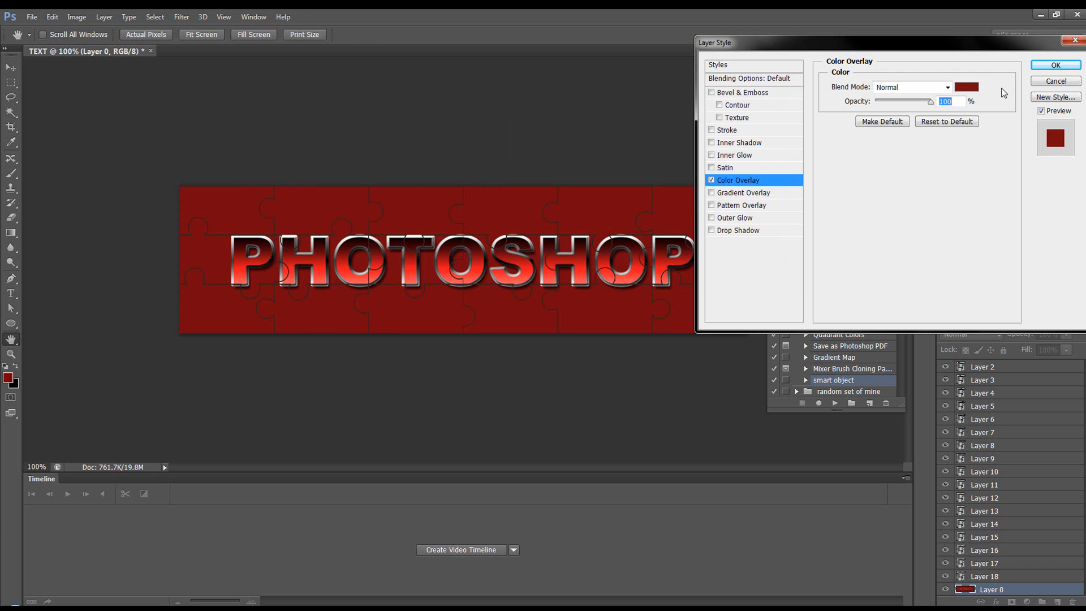
{"action": "left_click", "coordinate": [1055, 65]}
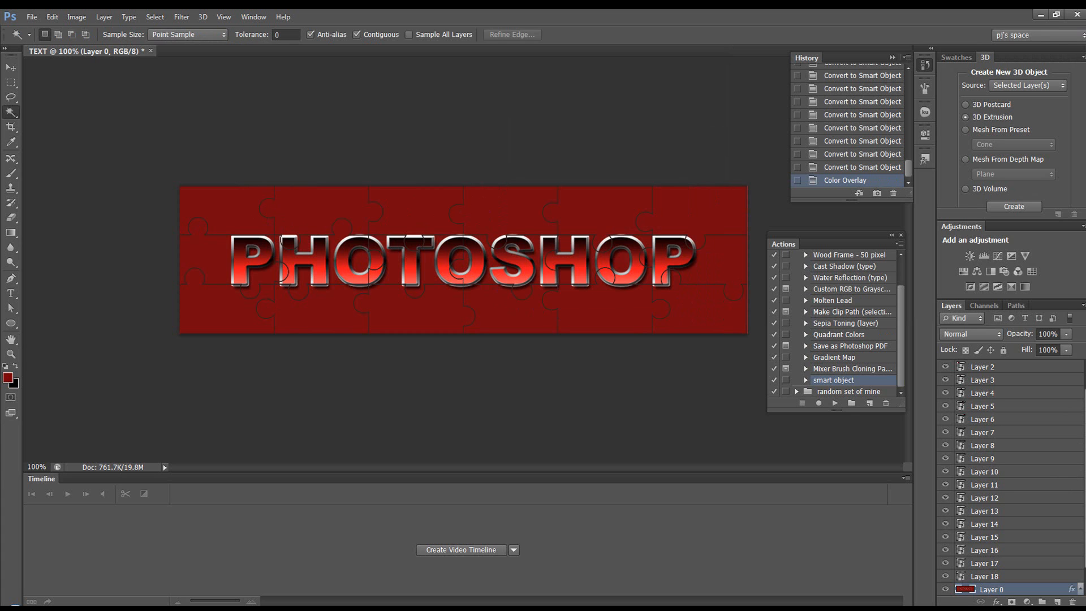
- Hide Layer 0 and the path layer so only the puzzle piece layers are shown
{"action": "left_click", "coordinate": [944, 589]}
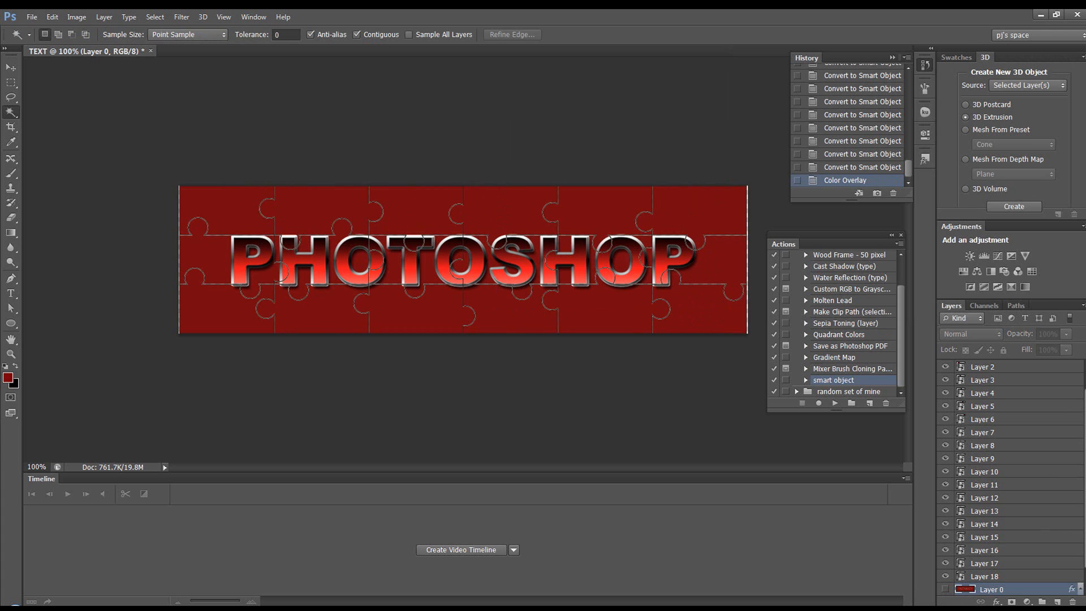
{"action": "scroll", "coordinate": [1078, 458], "scroll_direction": "up", "scroll_amount": 2}
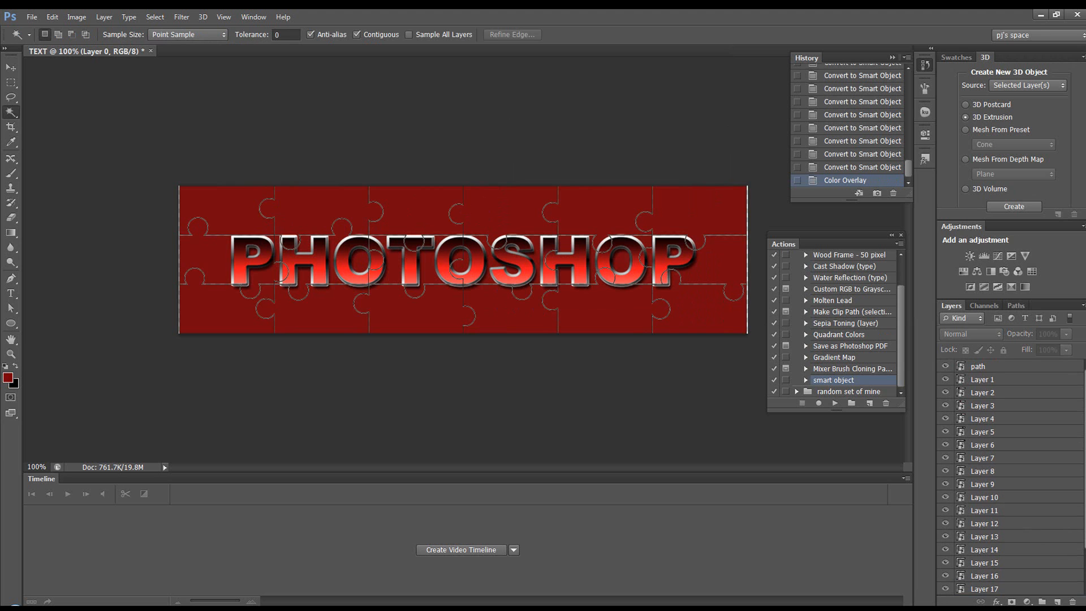
{"action": "left_click", "coordinate": [945, 367]}
{"action": "left_click", "coordinate": [945, 368]}
{"action": "left_click", "coordinate": [945, 367]}
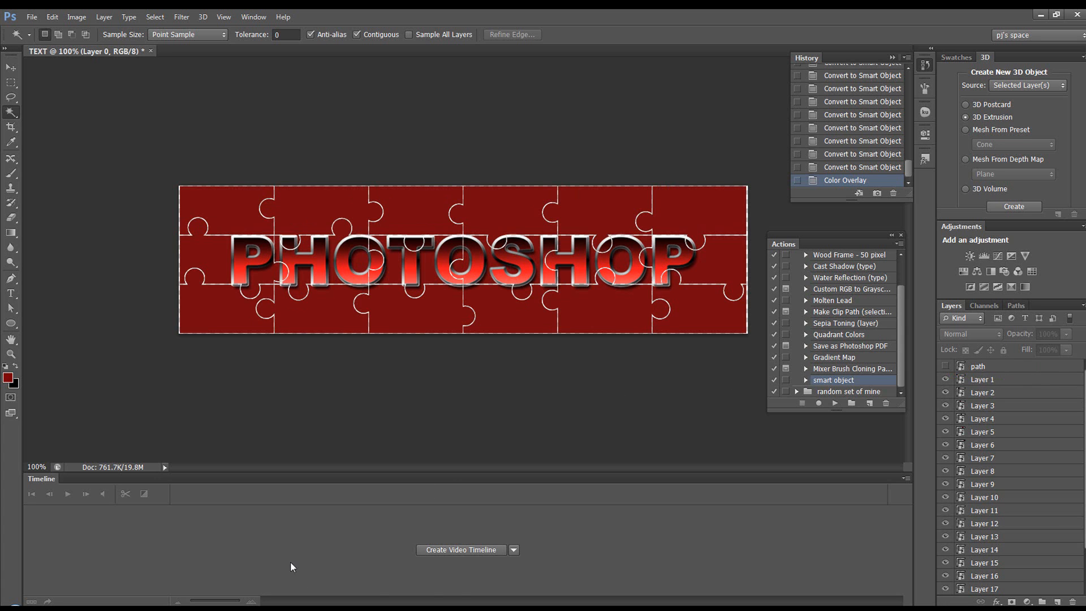
- Create a video timeline and make room for it by redocking and collapsing Actions and enlarging the timeline area
{"action": "left_click", "coordinate": [460, 551]}
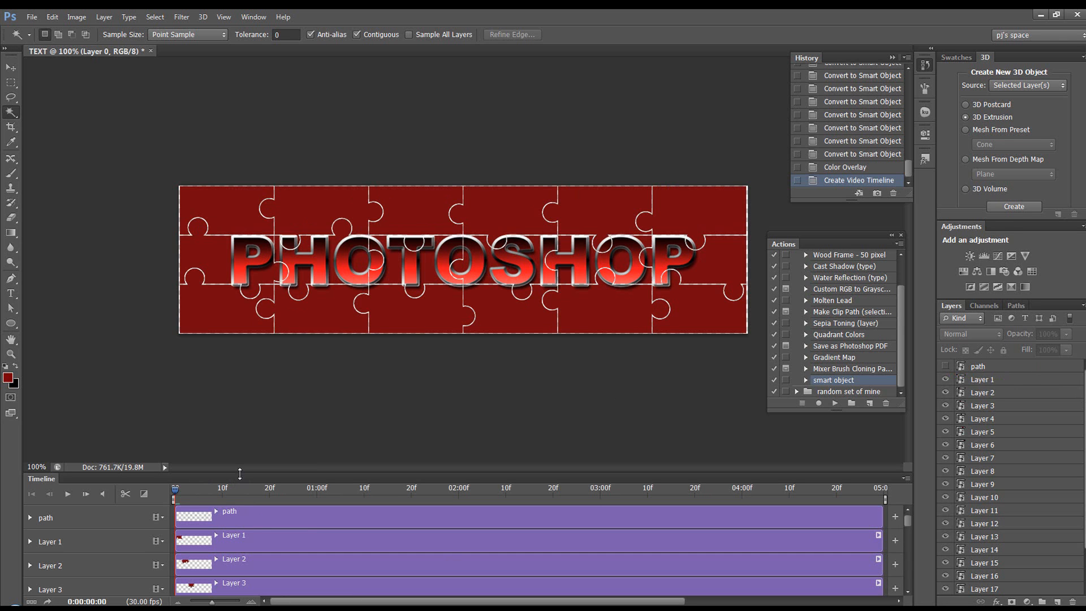
{"action": "left_click_drag", "start_coordinate": [871, 234], "coordinate": [878, 61]}
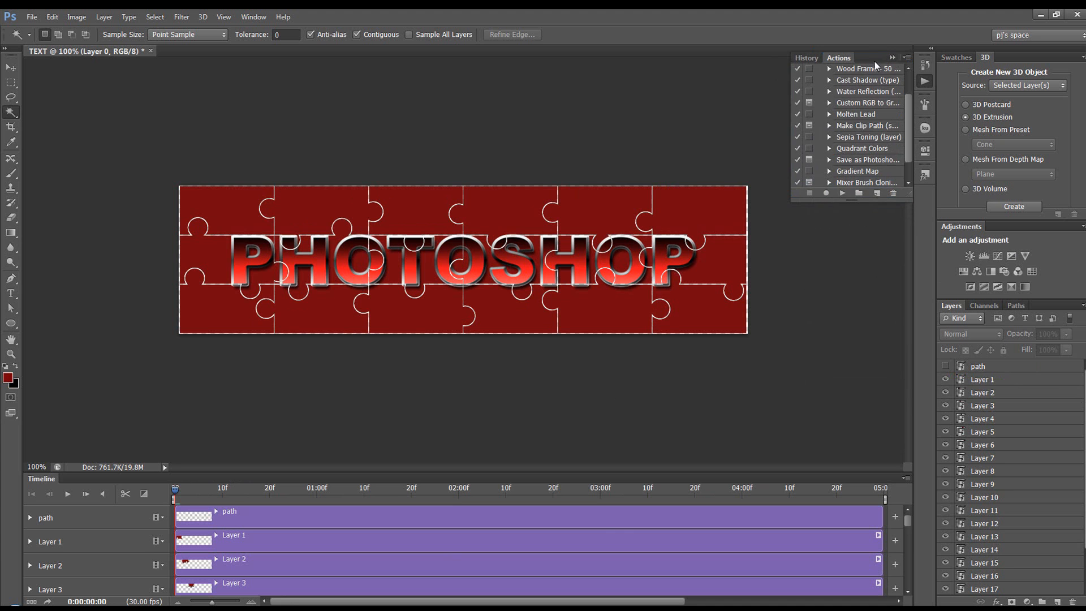
{"action": "left_click", "coordinate": [891, 57]}
{"action": "left_click_drag", "start_coordinate": [626, 472], "coordinate": [641, 246]}
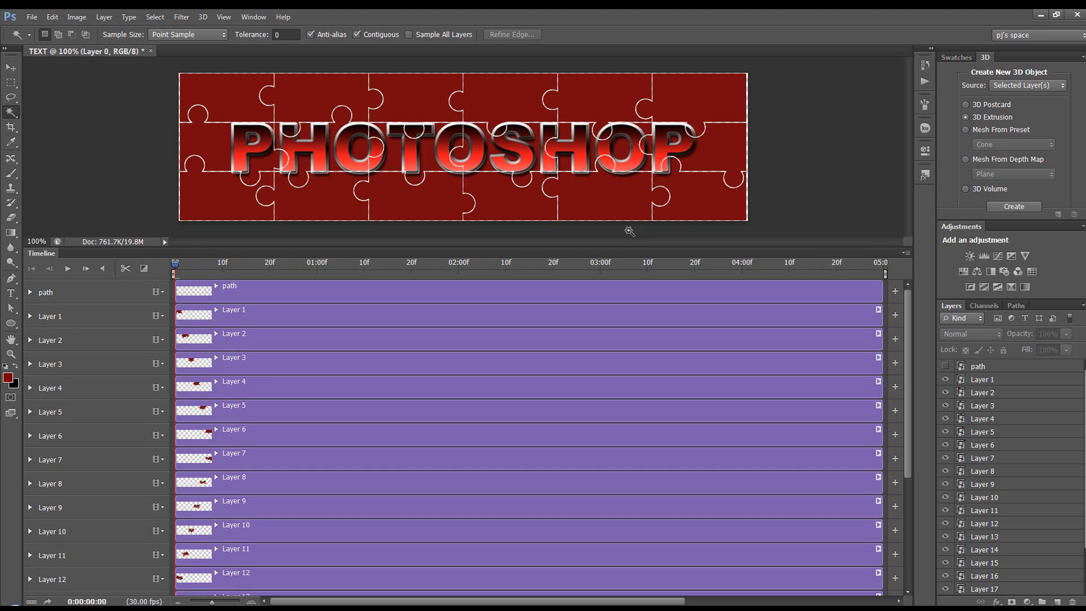
{"action": "scroll", "coordinate": [645, 212], "scroll_direction": "down", "scroll_amount": 5, "text": "alt"}
{"action": "scroll", "coordinate": [645, 212], "scroll_direction": "down", "scroll_amount": 3, "text": "alt"}
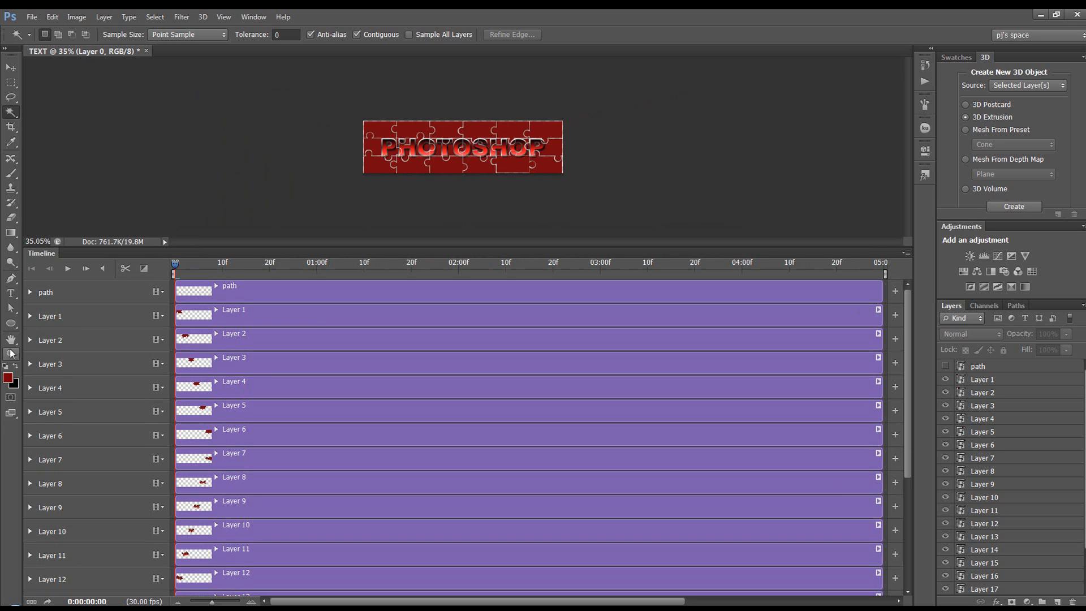
- Expand the Transform, Opacity and Style tracks of Layers 1 through 18 in the timeline
{"action": "left_click", "coordinate": [30, 316]}
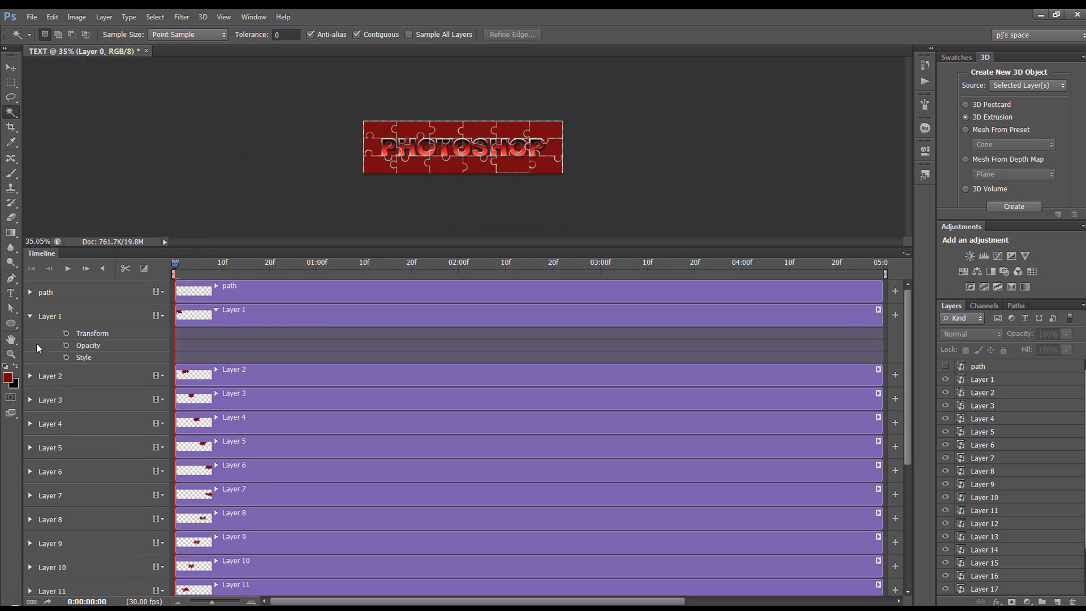
{"action": "left_click", "coordinate": [30, 376]}
{"action": "left_click", "coordinate": [29, 436]}
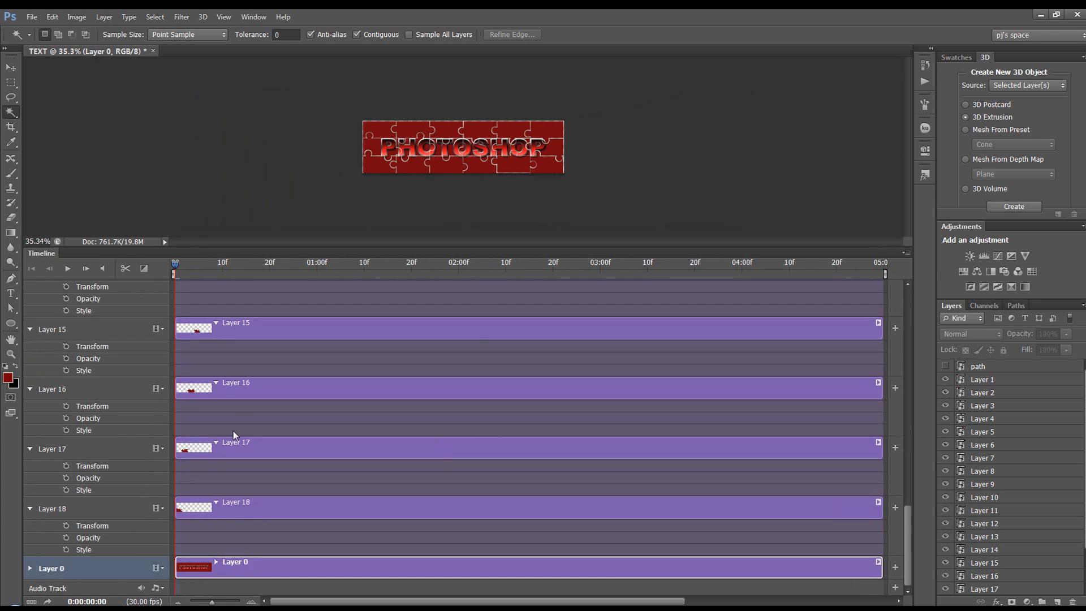
{"action": "scroll", "coordinate": [233, 430], "scroll_direction": "up", "scroll_amount": 10}
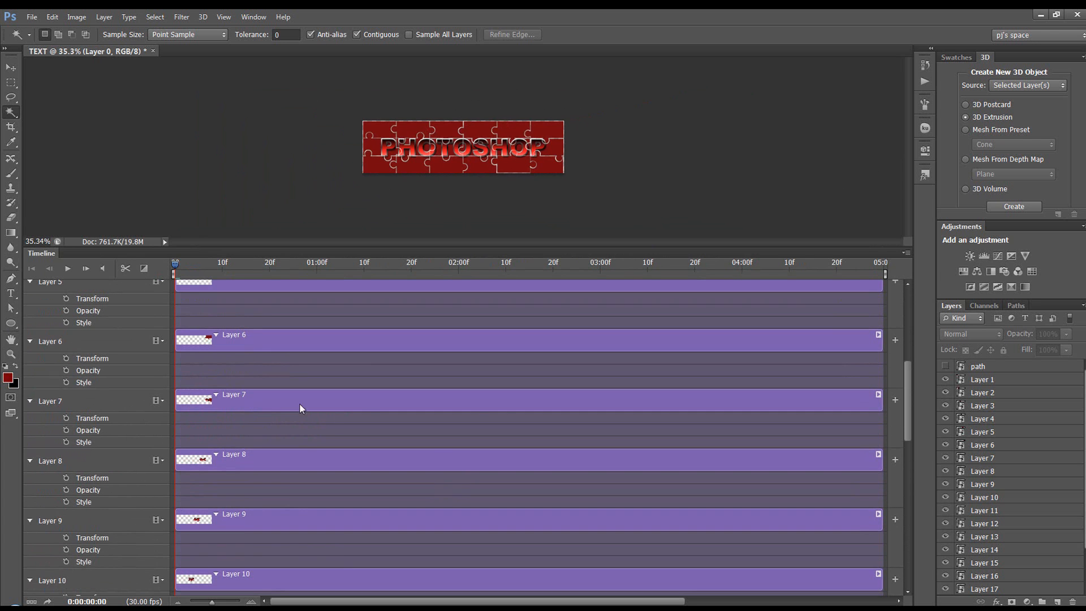
{"action": "scroll", "coordinate": [303, 424], "scroll_direction": "up", "scroll_amount": 8}
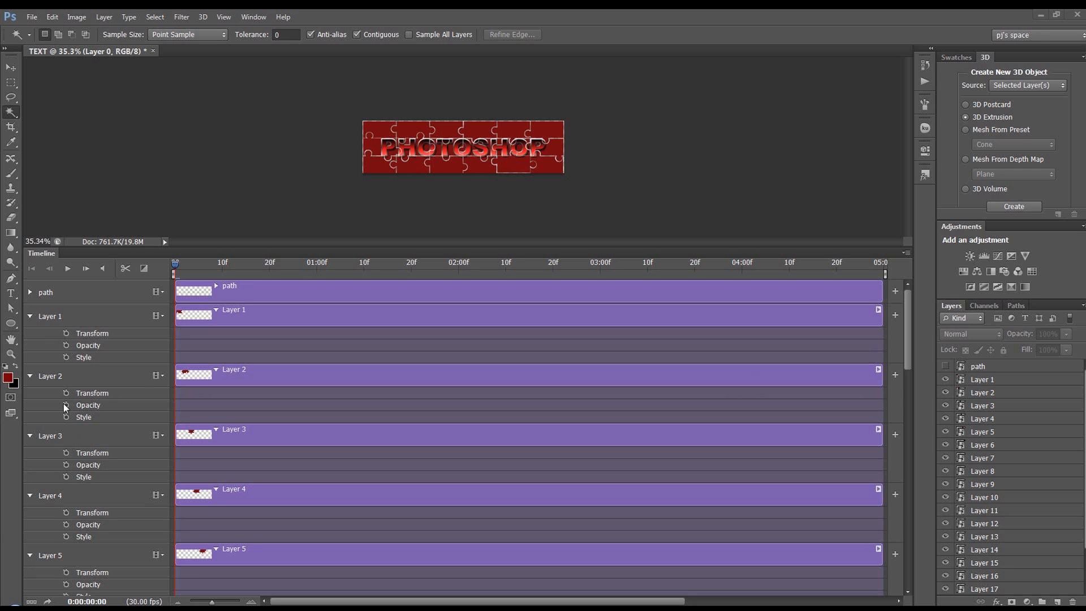
- With the Move tool's Auto-Select enabled, place the playhead at 03:00f and end the timeline work area at 04:00f
{"action": "left_click", "coordinate": [11, 68]}
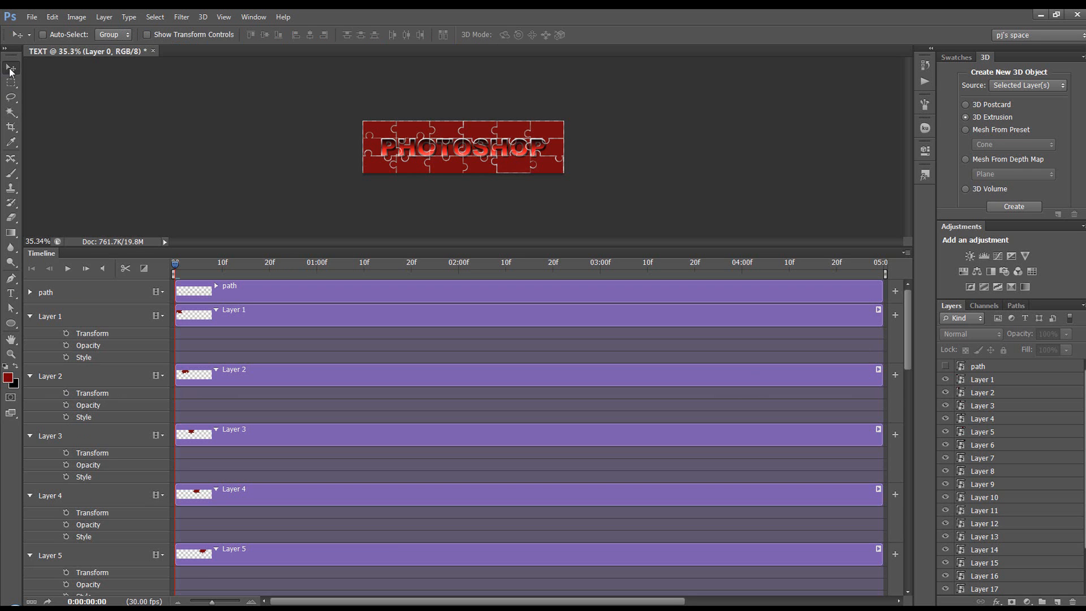
{"action": "left_click", "coordinate": [43, 34]}
{"action": "left_click_drag", "start_coordinate": [178, 263], "coordinate": [600, 283]}
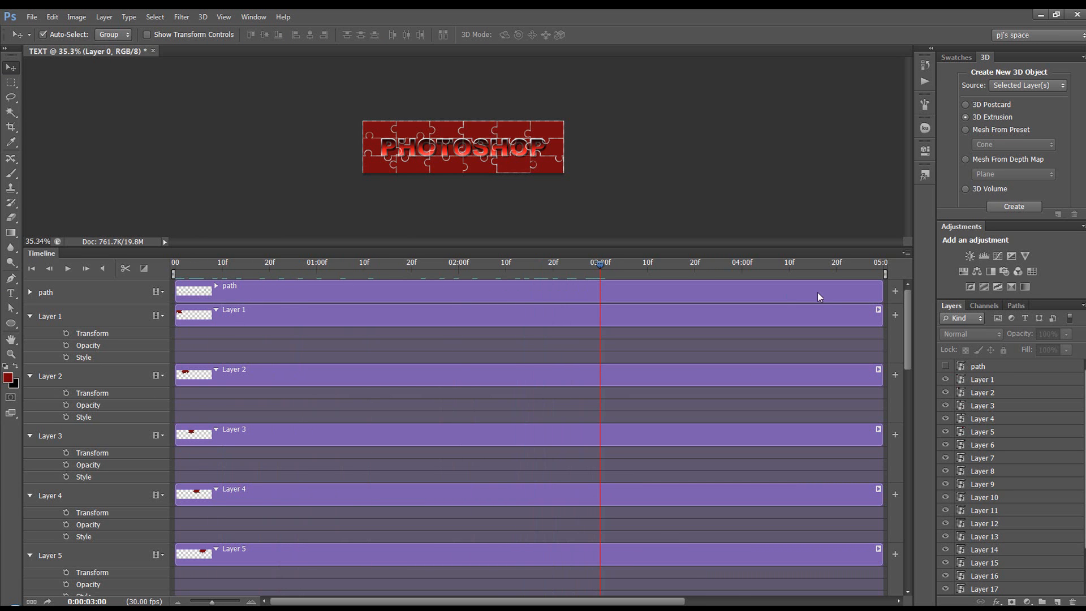
{"action": "left_click_drag", "start_coordinate": [885, 275], "coordinate": [741, 275]}
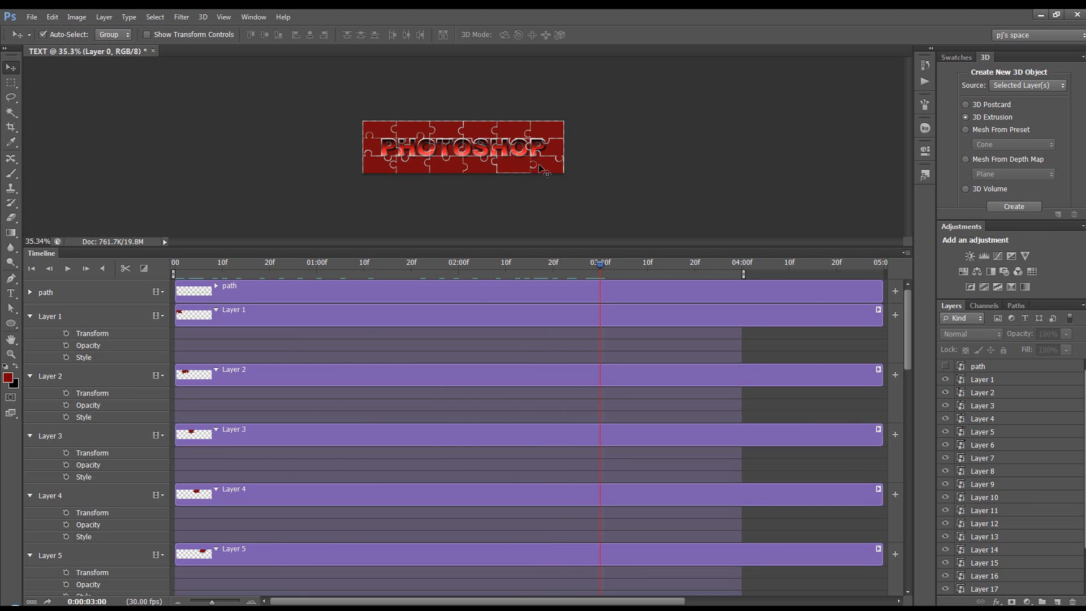
- Add a Transform keyframe at 03:00f to each puzzle piece layer, Layer 1 through Layer 18
{"action": "left_click", "coordinate": [65, 334]}
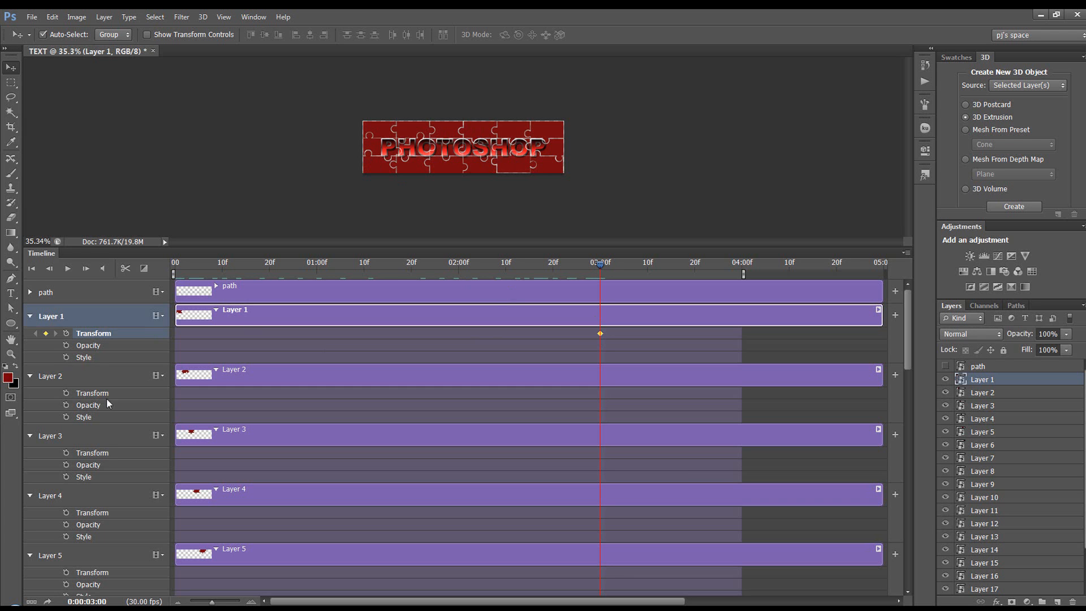
{"action": "left_click", "coordinate": [66, 393]}
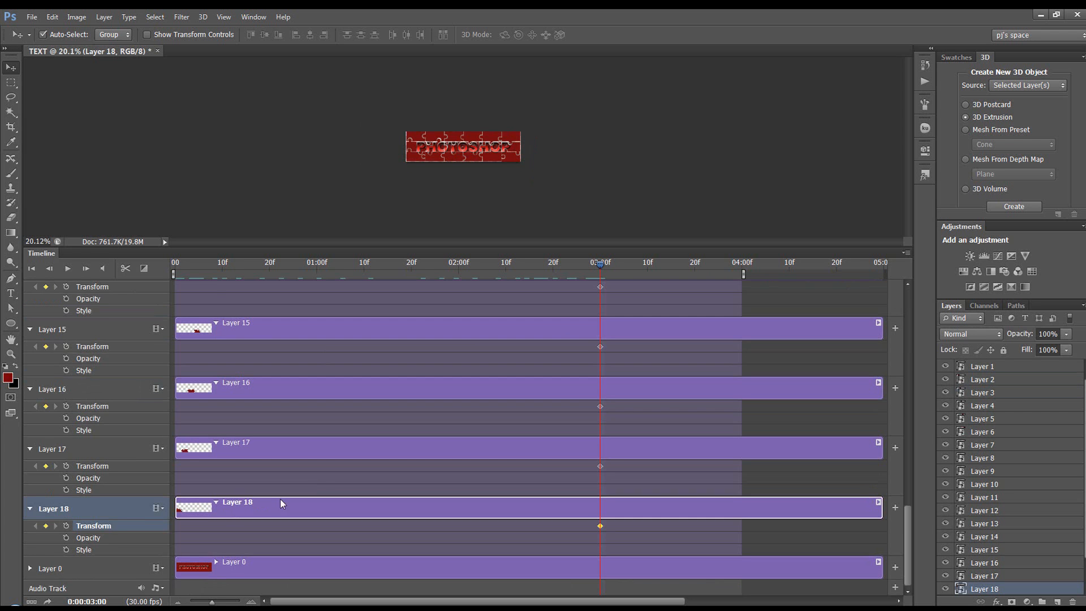
{"action": "scroll", "coordinate": [331, 467], "scroll_direction": "up", "scroll_amount": 10}
{"action": "scroll", "coordinate": [319, 469], "scroll_direction": "up", "scroll_amount": 5}
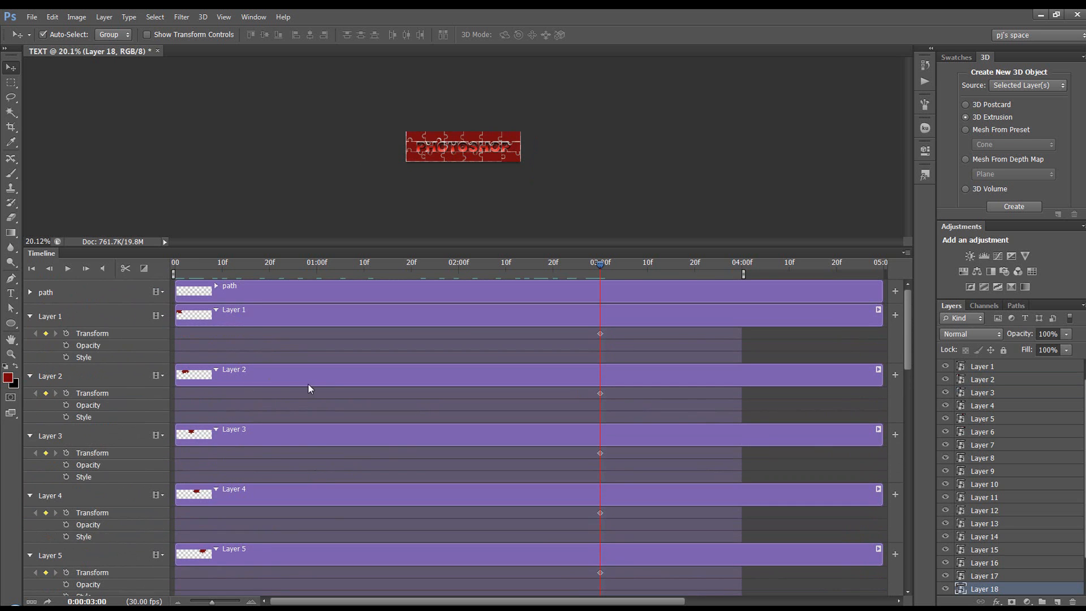
{"action": "scroll", "coordinate": [280, 386], "scroll_direction": "down", "scroll_amount": 2}
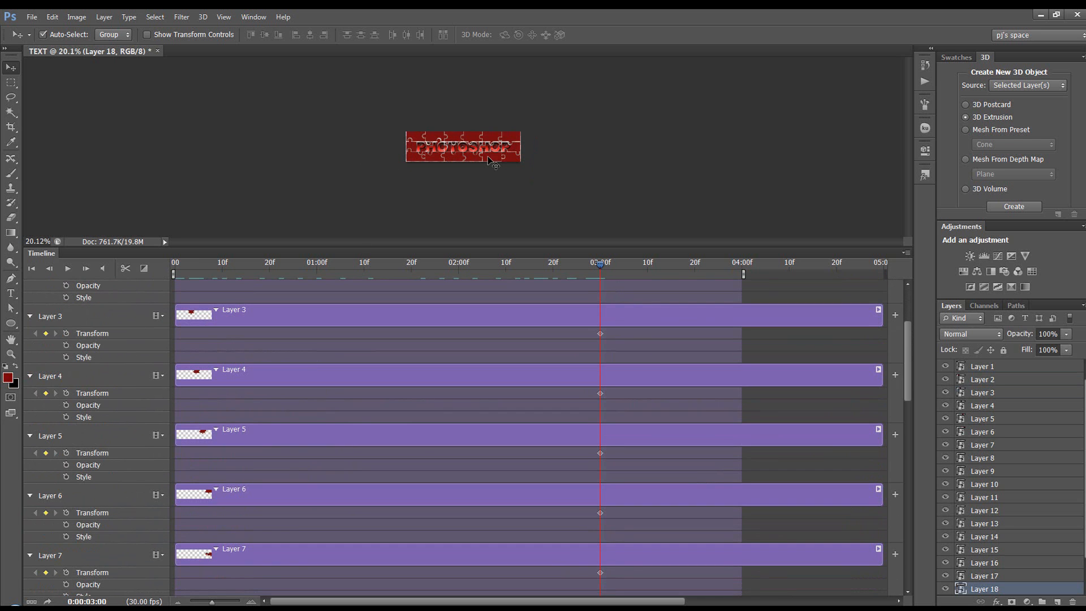
{"action": "scroll", "coordinate": [1080, 425], "scroll_direction": "up", "scroll_amount": 1}
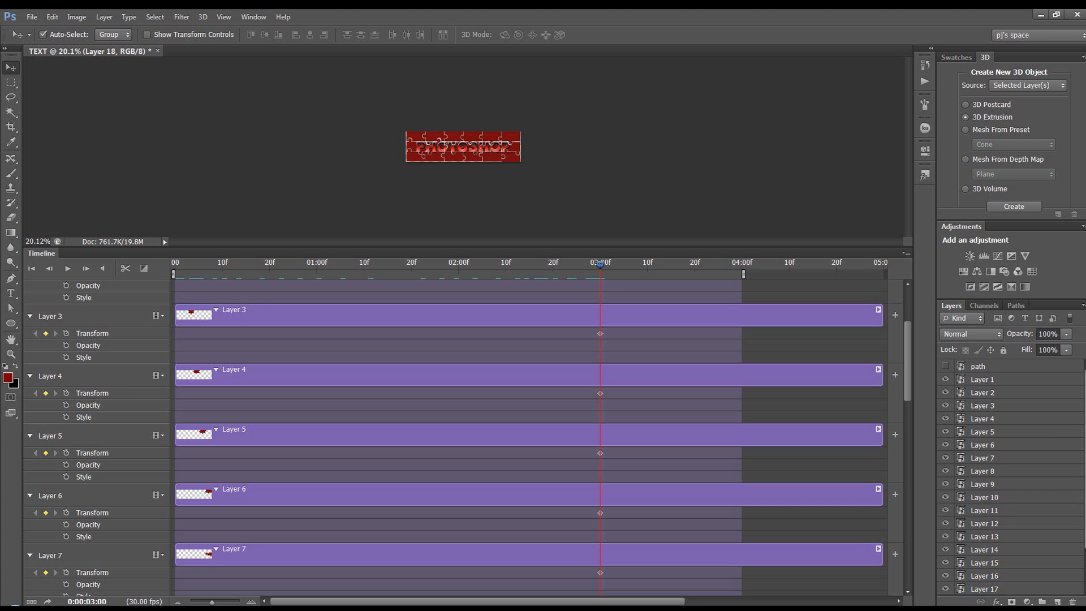
{"action": "scroll", "coordinate": [1082, 383], "scroll_direction": "down", "scroll_amount": 4}
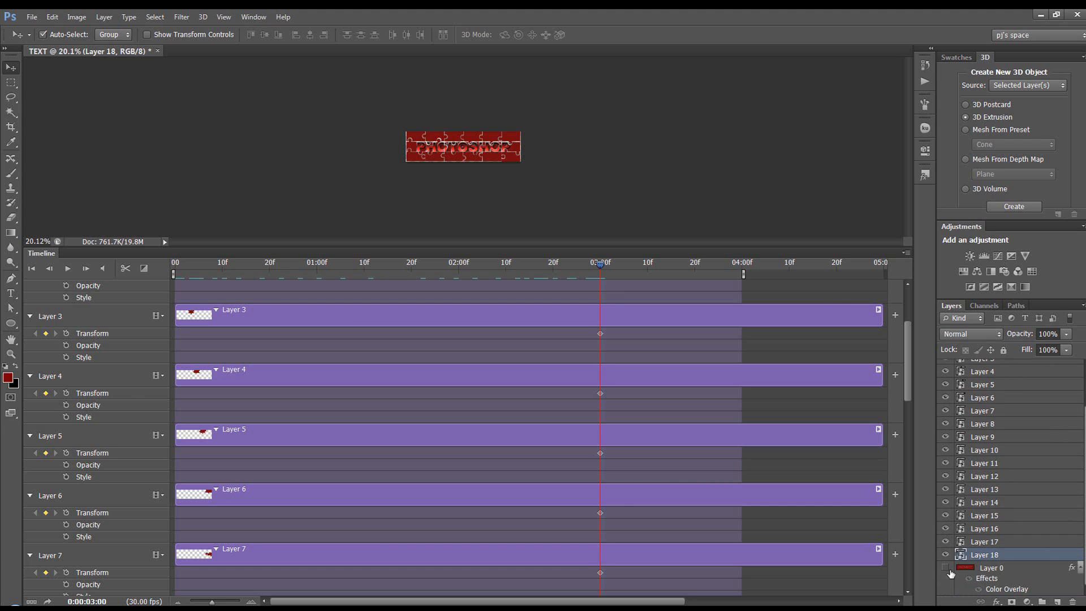
{"action": "scroll", "coordinate": [1010, 476], "scroll_direction": "up", "scroll_amount": 4}
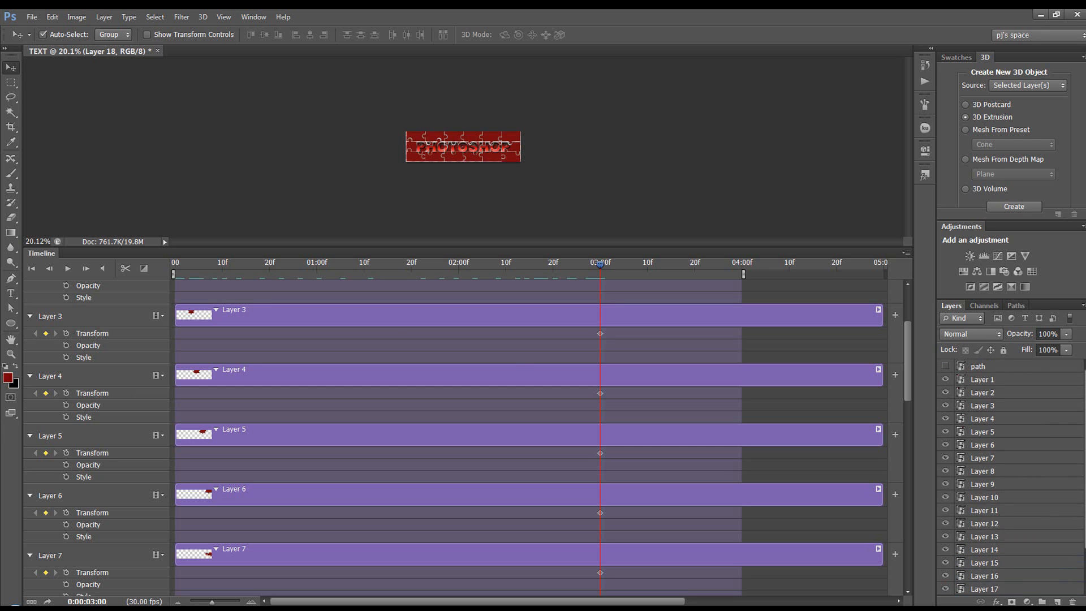
- At the 00:00 start, set Auto-Select to Layer and free-transform every puzzle piece outside the canvas, rotating some of them
{"action": "left_click_drag", "start_coordinate": [602, 262], "coordinate": [174, 270]}
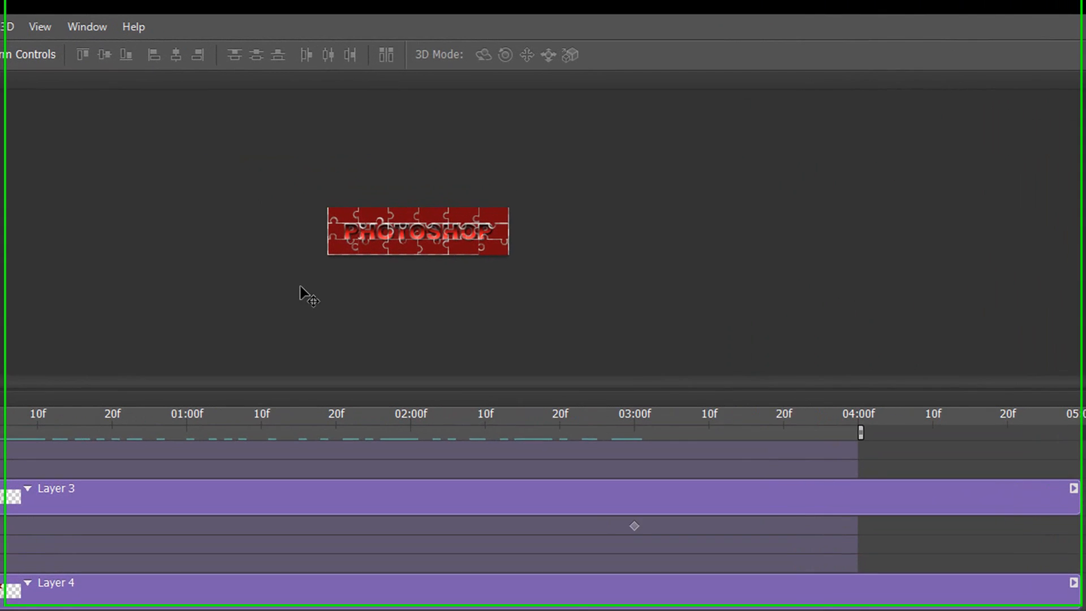
{"action": "scroll", "coordinate": [389, 181], "scroll_direction": "up", "scroll_amount": 5}
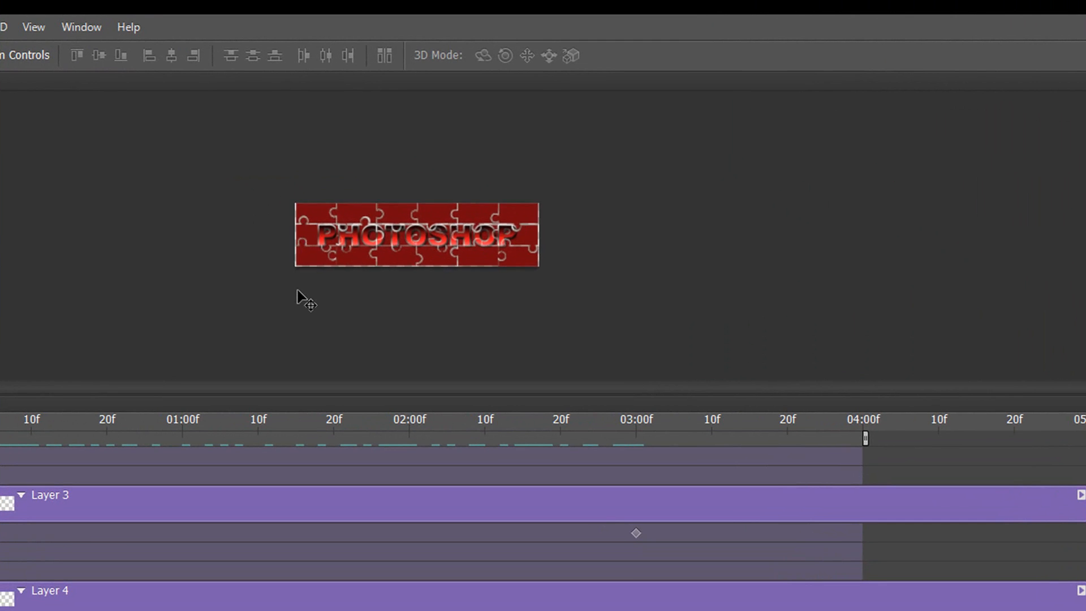
{"action": "scroll", "coordinate": [303, 298], "scroll_direction": "up", "scroll_amount": 1}
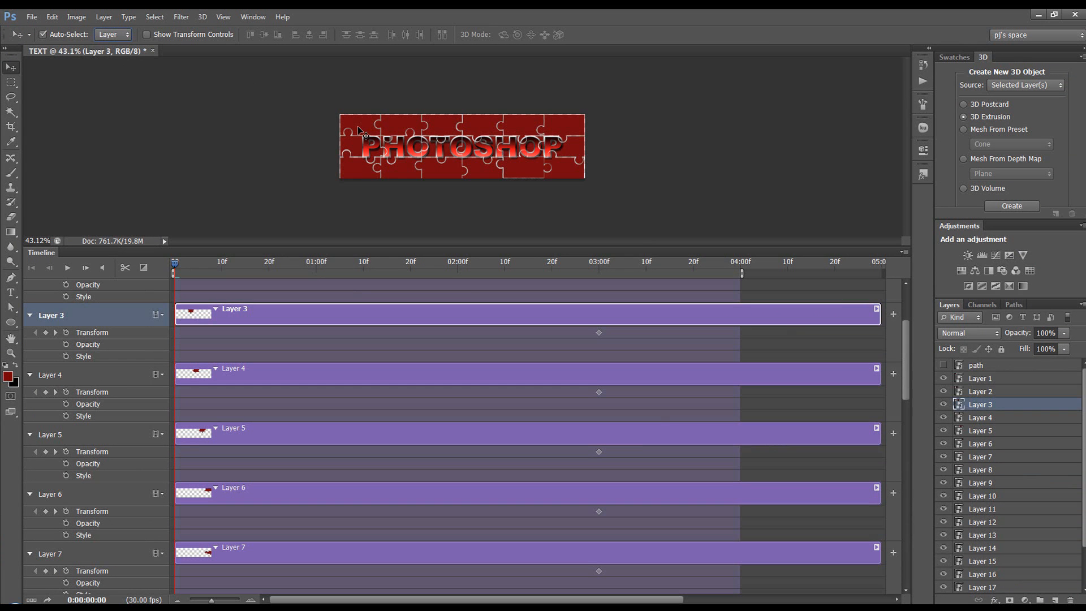
{"action": "left_click", "coordinate": [359, 131]}
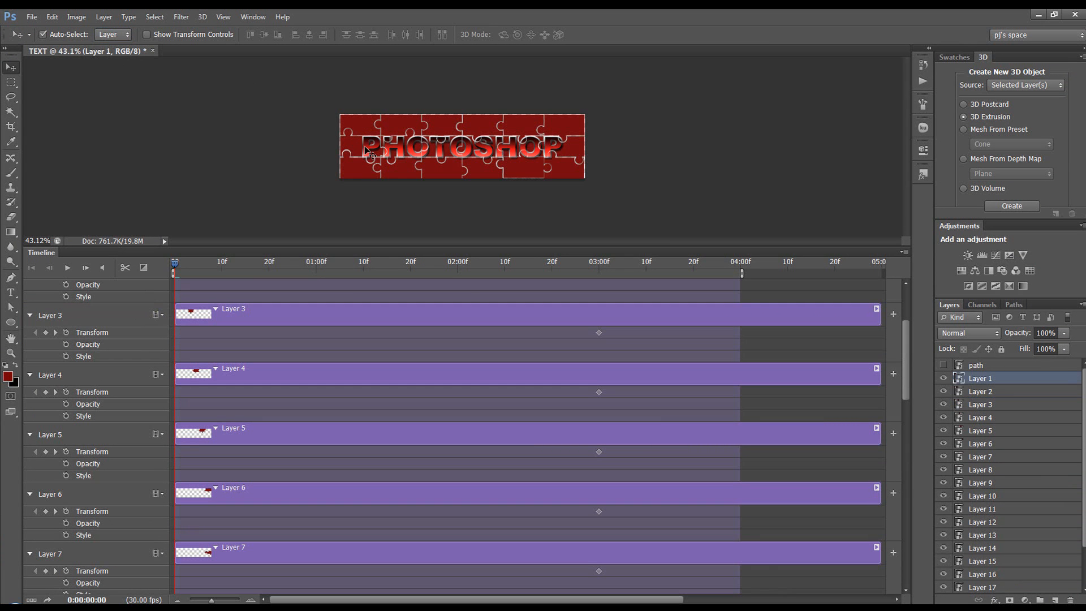
{"action": "key", "text": "ctrl+t"}
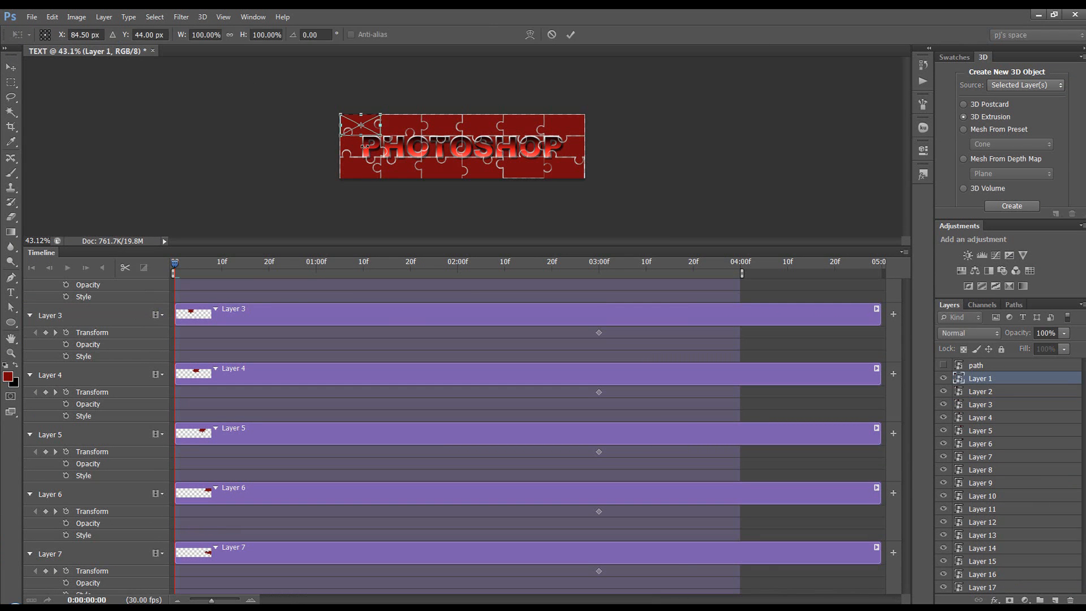
{"action": "left_click_drag", "start_coordinate": [392, 139], "coordinate": [324, 112]}
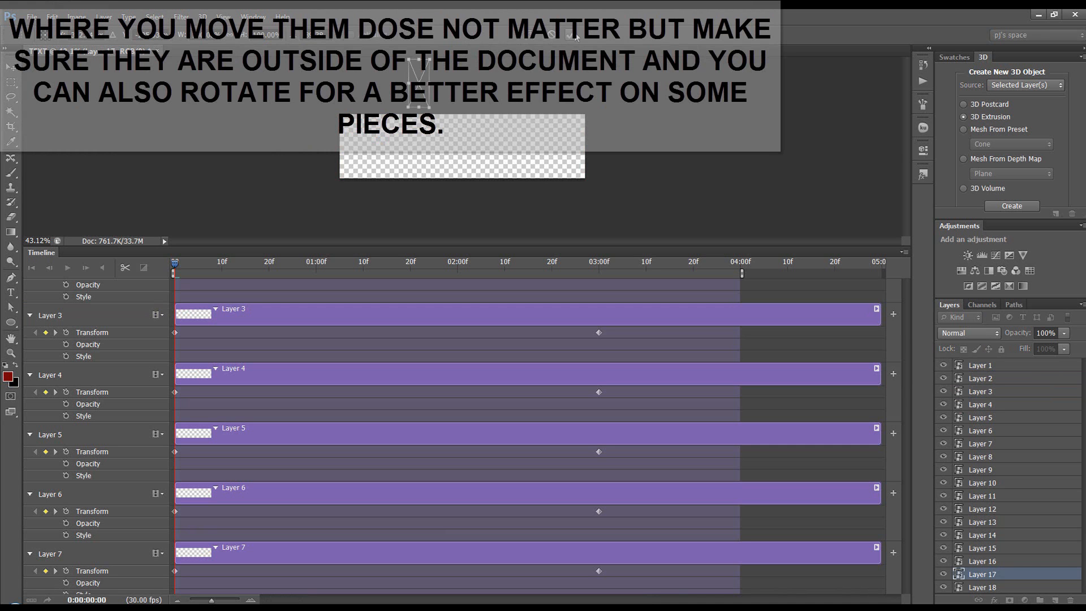
{"action": "left_click", "coordinate": [576, 35]}
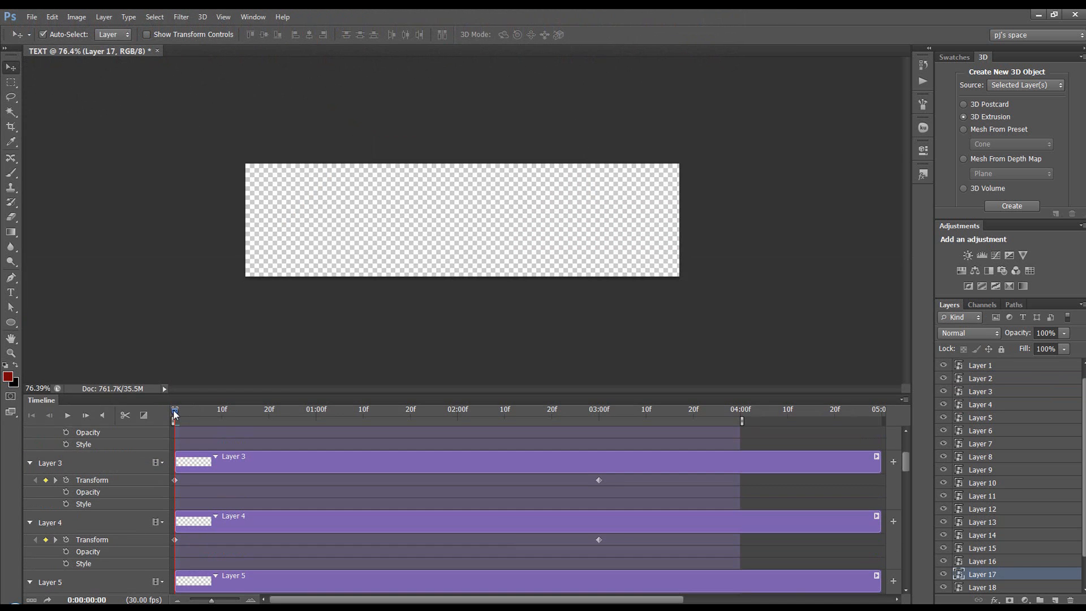
- With the playhead at 03:00f, select and show Layer 0, and turn off Auto-Select for the Move tool
{"action": "left_click_drag", "start_coordinate": [174, 410], "coordinate": [598, 437]}
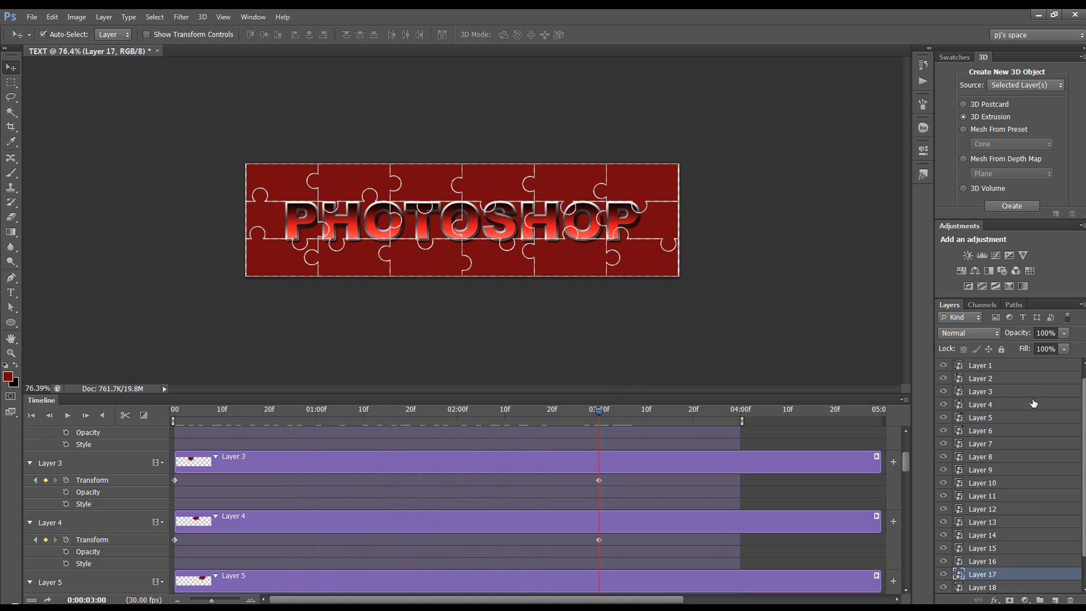
{"action": "scroll", "coordinate": [1077, 423], "scroll_direction": "down", "scroll_amount": 3}
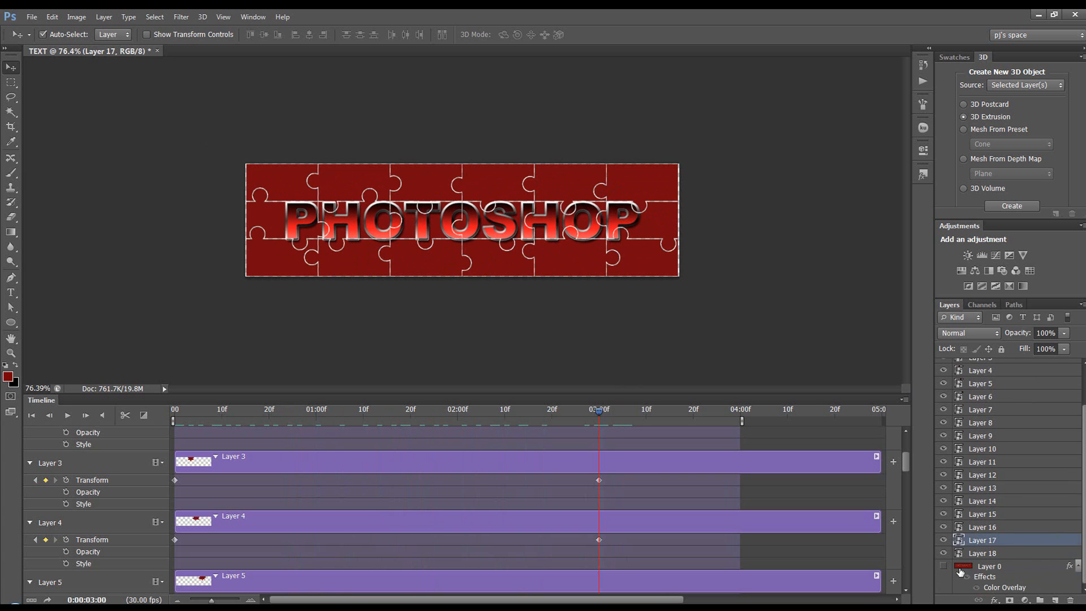
{"action": "left_click", "coordinate": [984, 567]}
{"action": "left_click", "coordinate": [943, 566]}
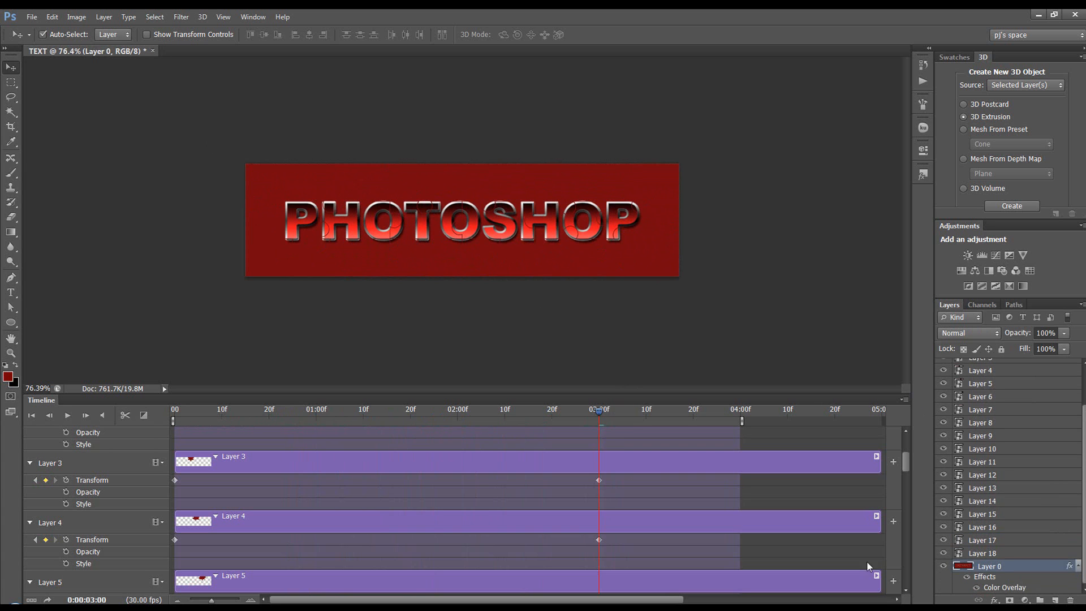
{"action": "left_click", "coordinate": [43, 35]}
- Keyframe Layer 0's Opacity at 03:00f, and set its Opacity to 0% one frame earlier, at 02:29
{"action": "left_click_drag", "start_coordinate": [904, 467], "coordinate": [911, 588]}
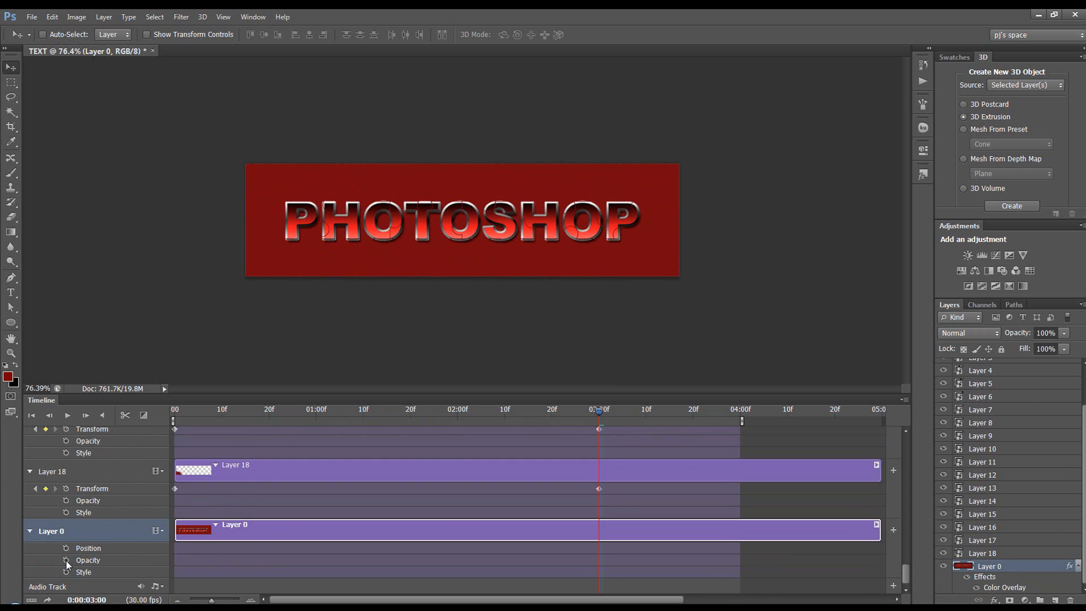
{"action": "left_click", "coordinate": [66, 560]}
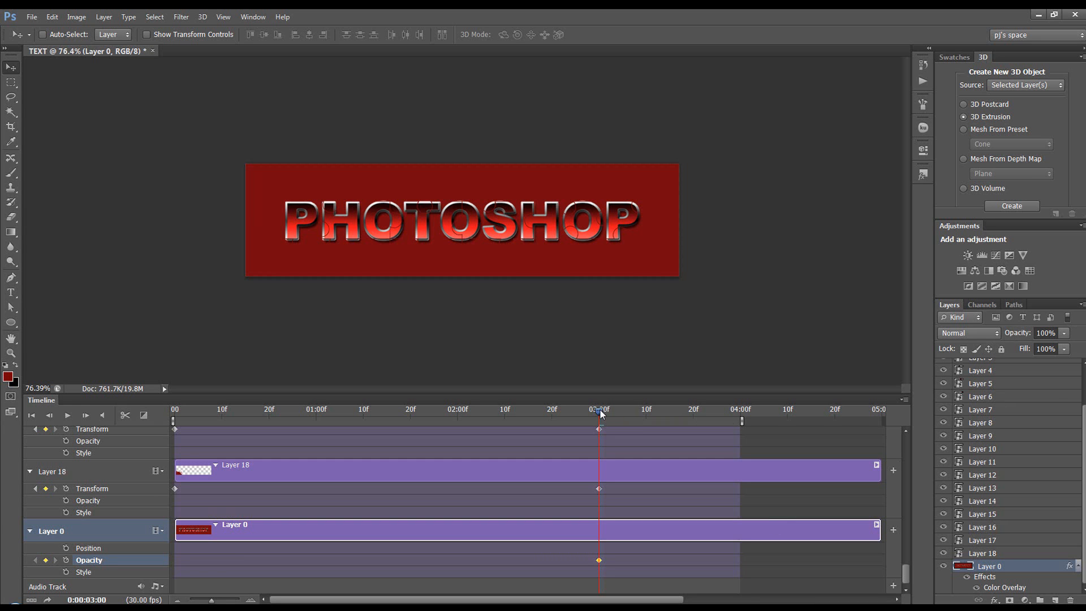
{"action": "left_click", "coordinate": [49, 416]}
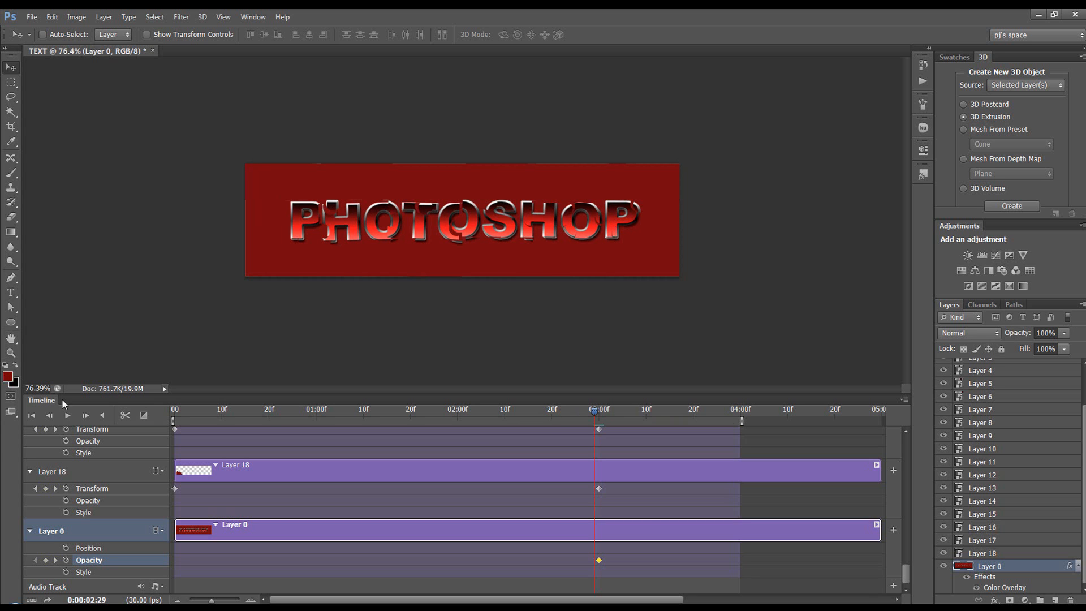
{"action": "left_click_drag", "start_coordinate": [1022, 334], "coordinate": [912, 339]}
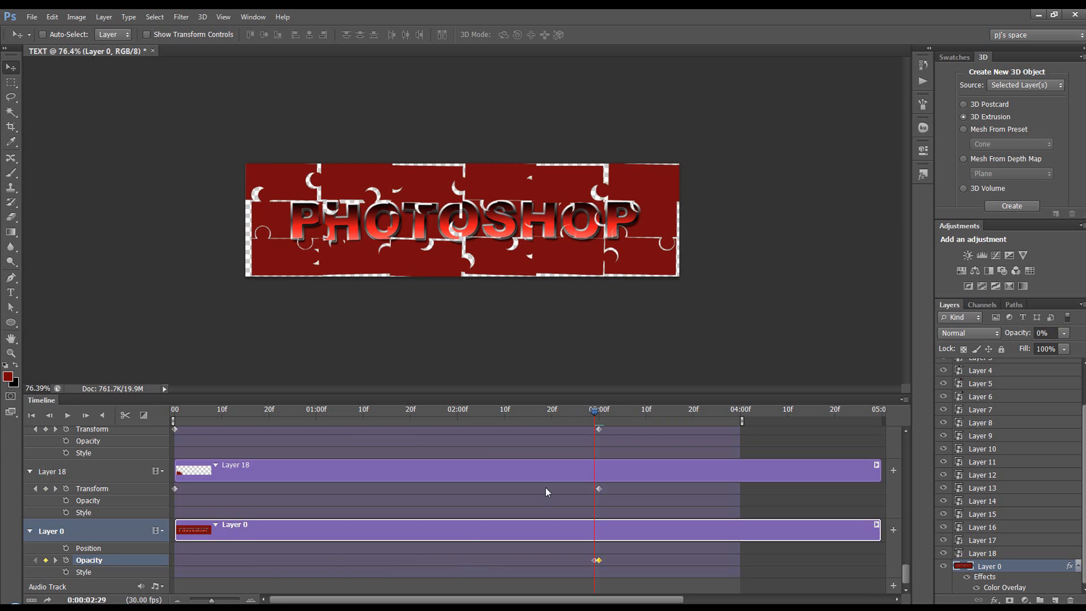
- Scrub through the timeline and play the animation to check the pieces assembling and Layer 0 appearing
{"action": "left_click_drag", "start_coordinate": [594, 410], "coordinate": [601, 418]}
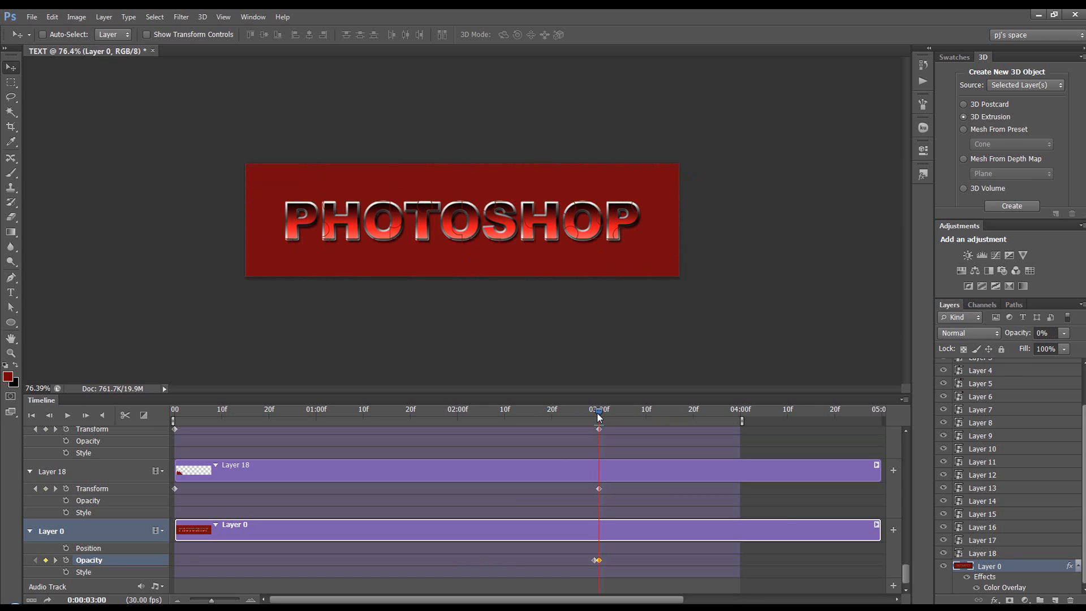
{"action": "left_click_drag", "start_coordinate": [598, 417], "coordinate": [598, 416]}
{"action": "left_click_drag", "start_coordinate": [328, 413], "coordinate": [62, 438]}
{"action": "left_click", "coordinate": [67, 415]}
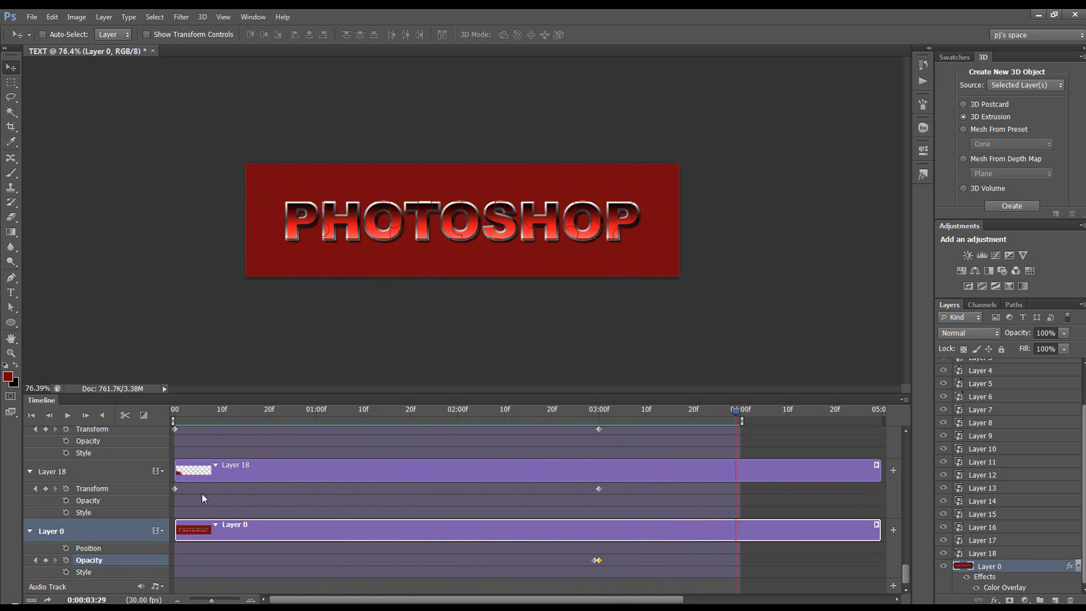
- Enable Loop Playback for the timeline, and play and stop the animation to check it
{"action": "left_click", "coordinate": [904, 399]}
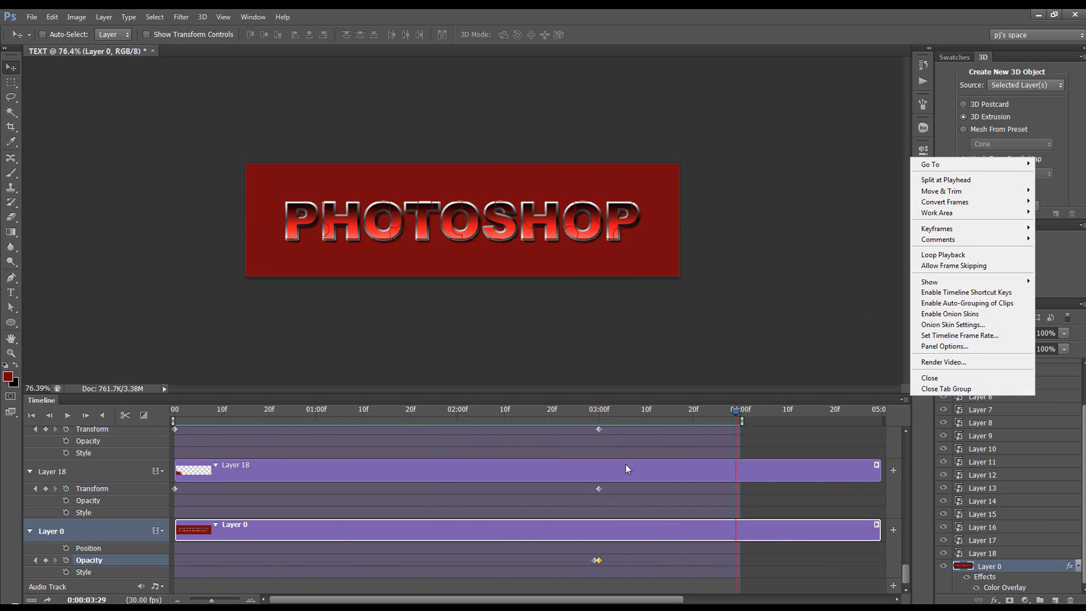
{"action": "left_click", "coordinate": [928, 255]}
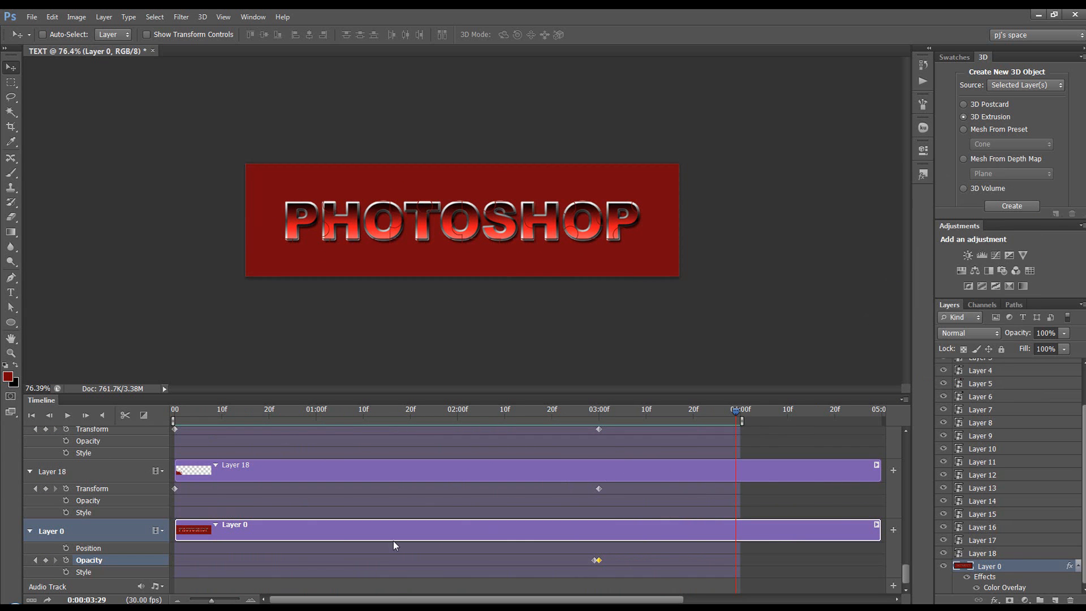
{"action": "left_click", "coordinate": [67, 416]}
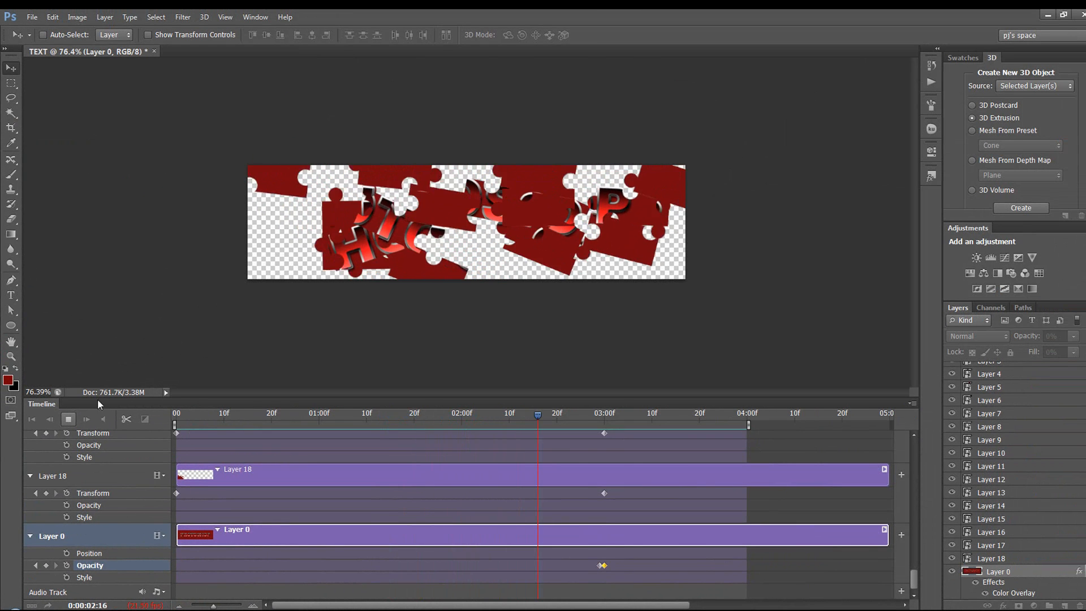
{"action": "left_click", "coordinate": [68, 418]}
- Try the Save for Web GIF export with a 50% preview and looping set to Forever, and cancel it without saving
{"action": "left_click", "coordinate": [32, 21]}
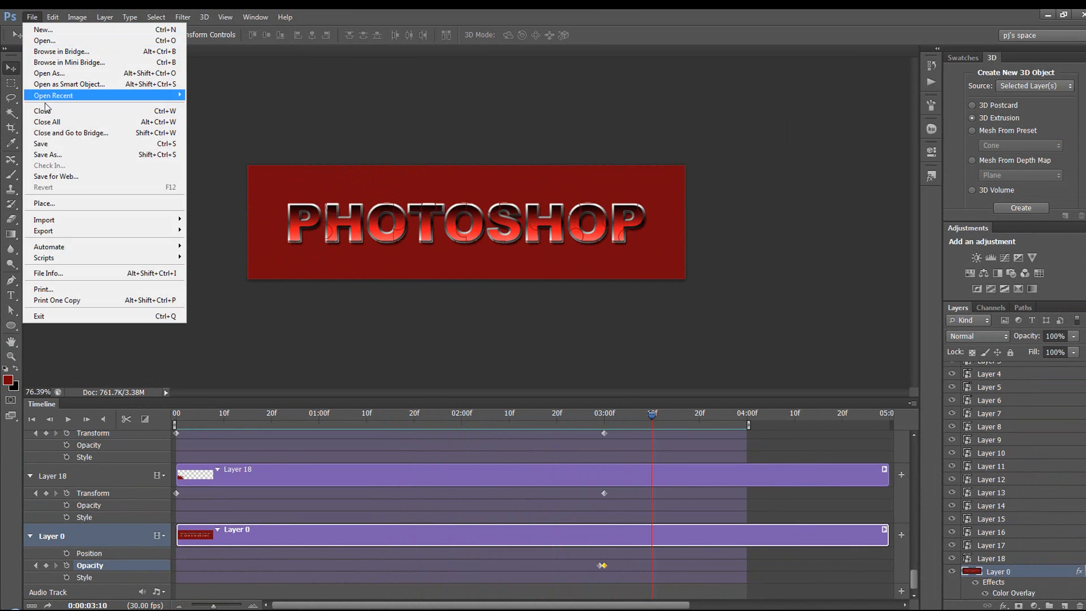
{"action": "left_click", "coordinate": [68, 177]}
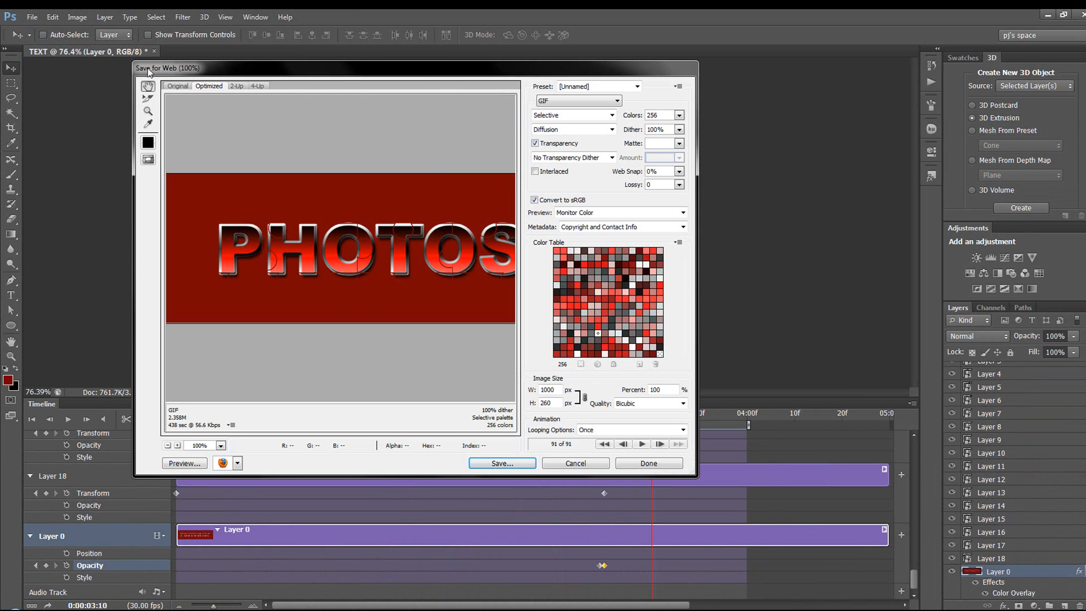
{"action": "left_click", "coordinate": [218, 444]}
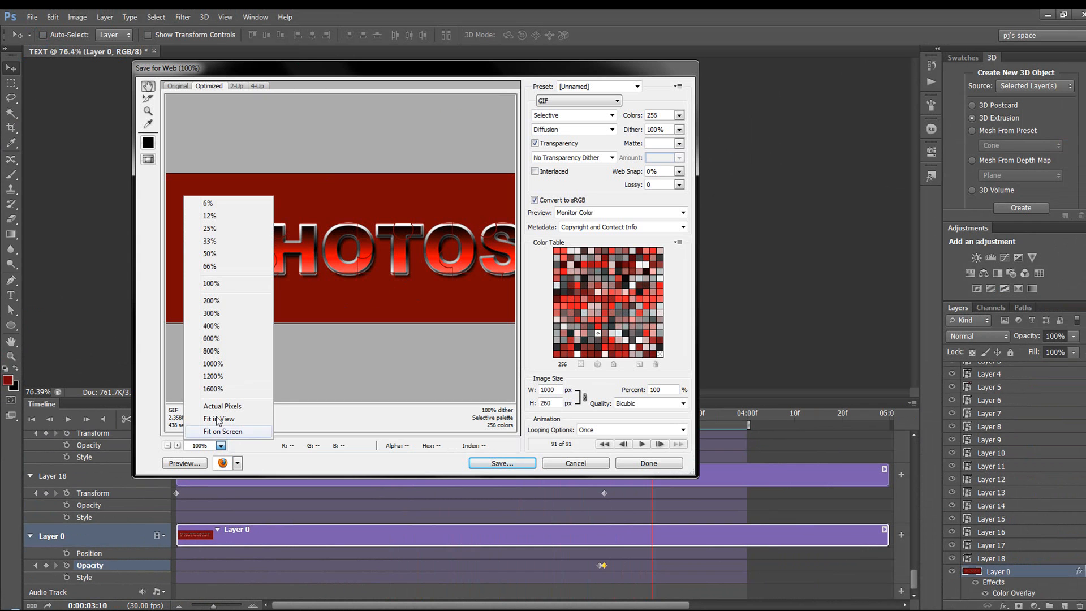
{"action": "left_click", "coordinate": [215, 254]}
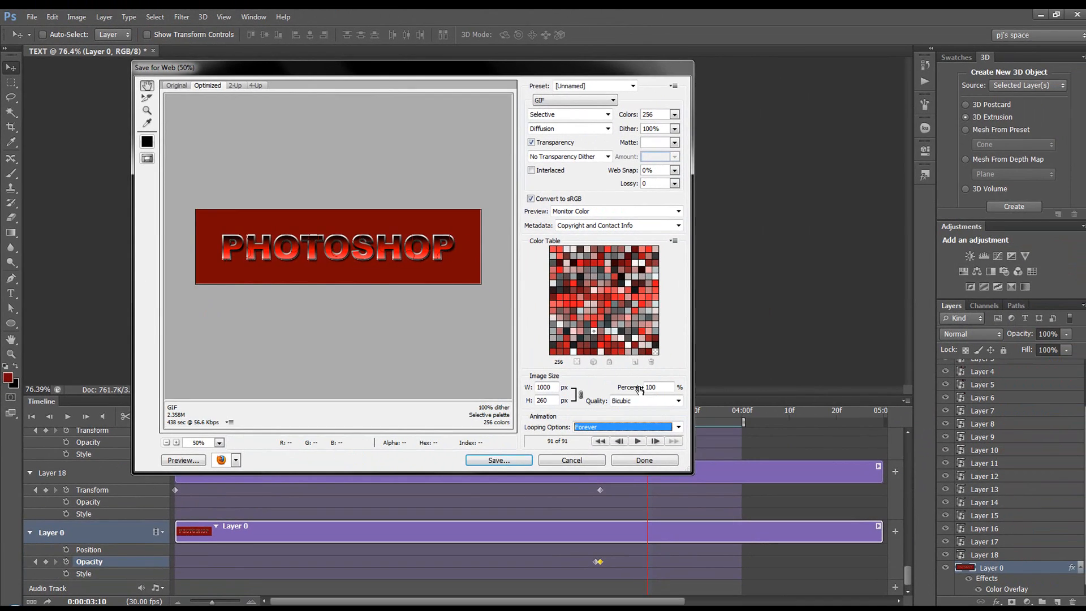
{"action": "left_click", "coordinate": [593, 461]}
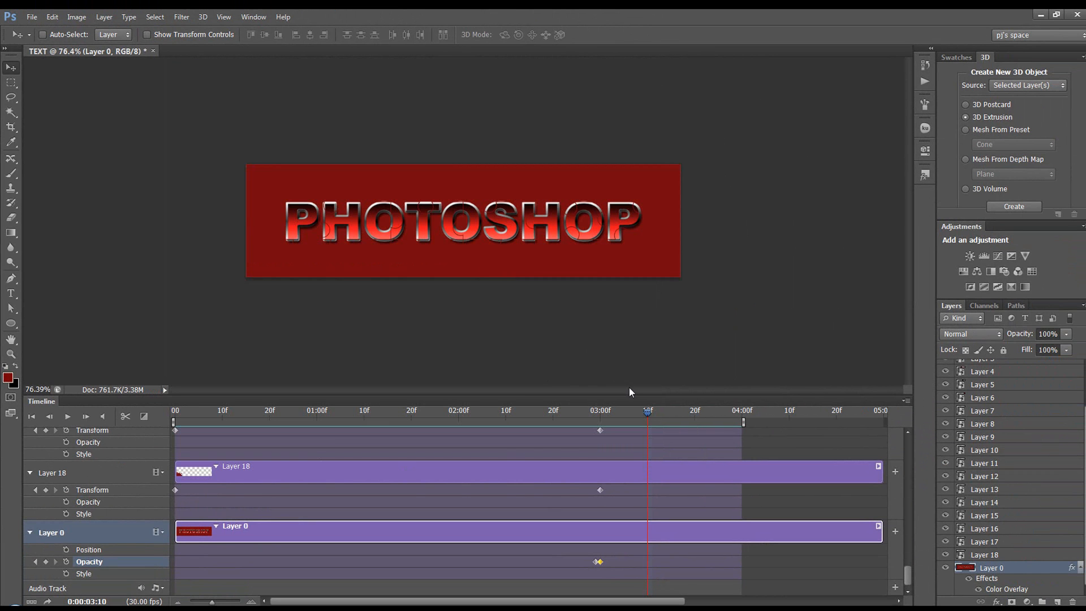
{"action": "left_click_drag", "start_coordinate": [611, 408], "coordinate": [567, 411]}
{"action": "left_click", "coordinate": [602, 412]}
{"action": "left_click", "coordinate": [975, 609]}
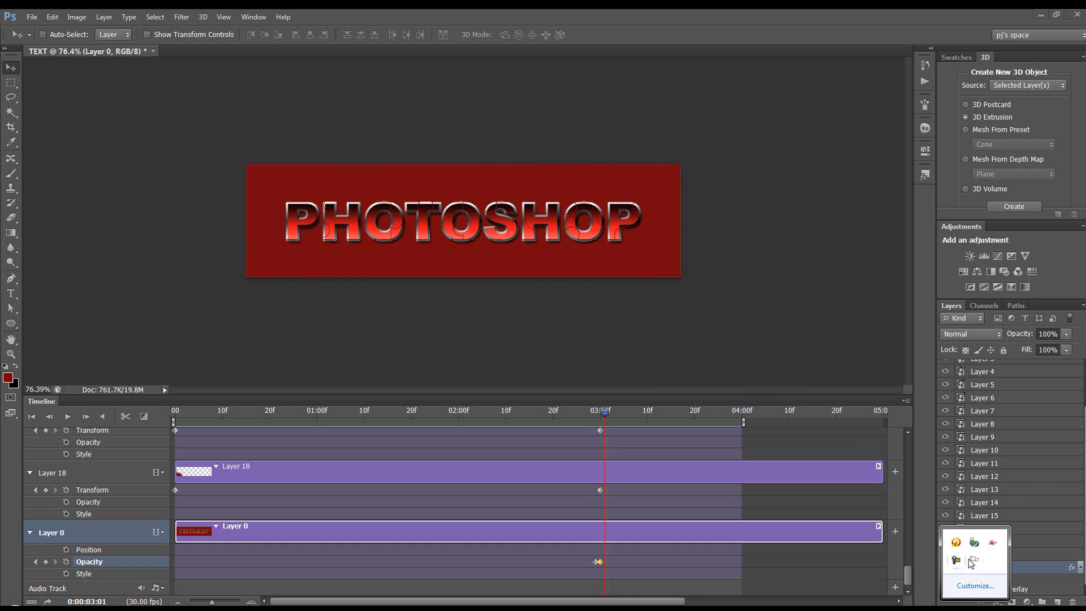